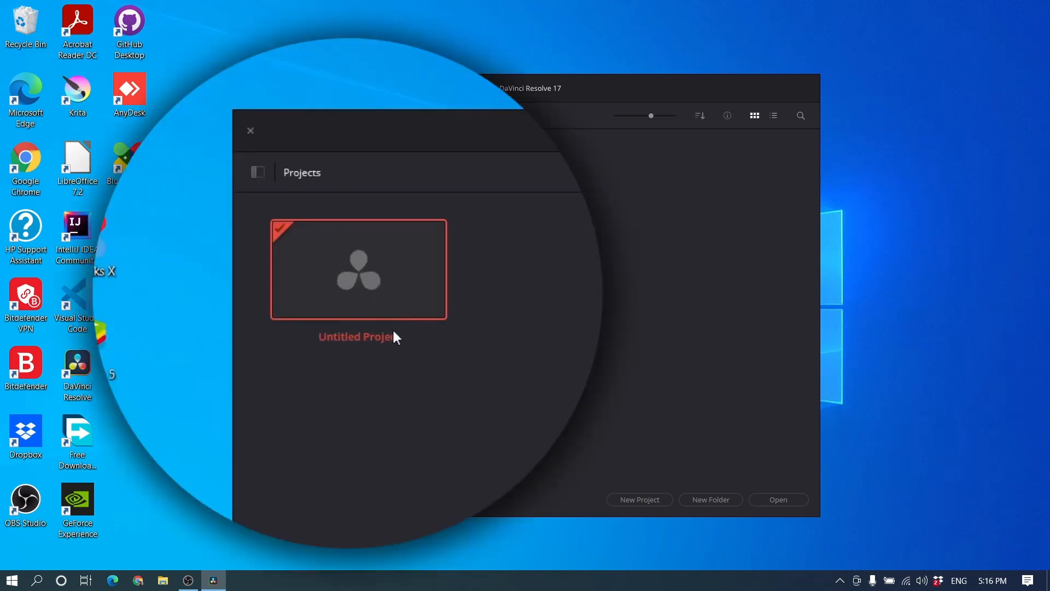
Step: Open the untitled project and create a new project named "Gago TV Info Tutor"
double_click(393, 332)
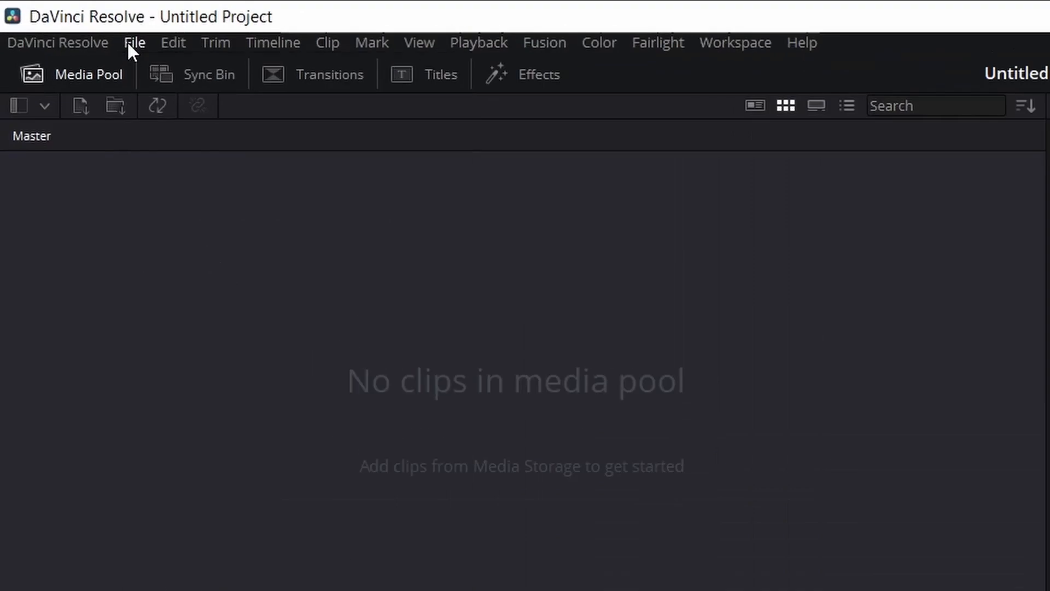
click(66, 21)
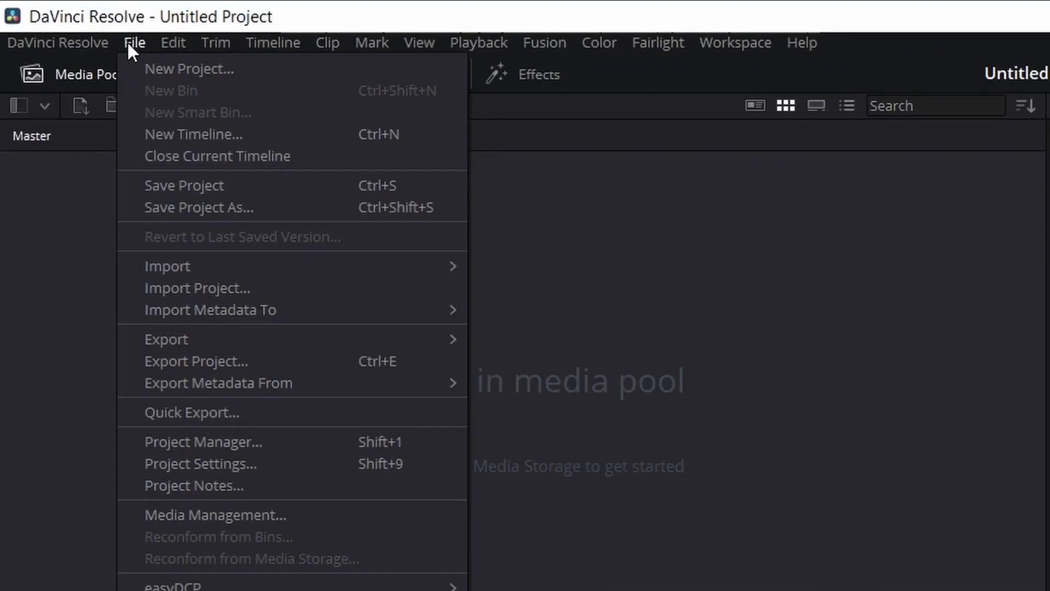
click(158, 65)
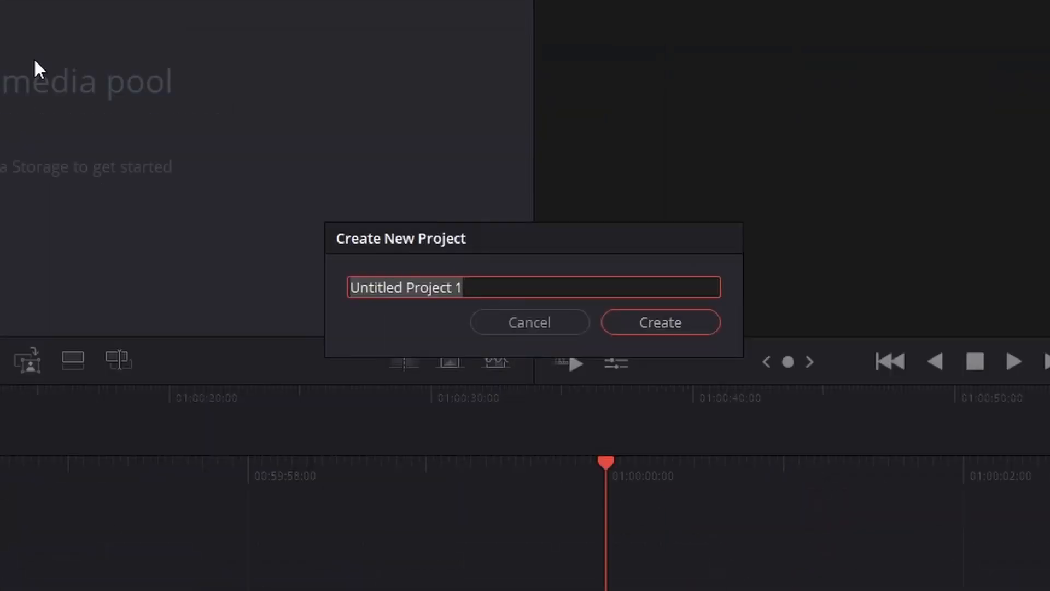
text(Gago T)
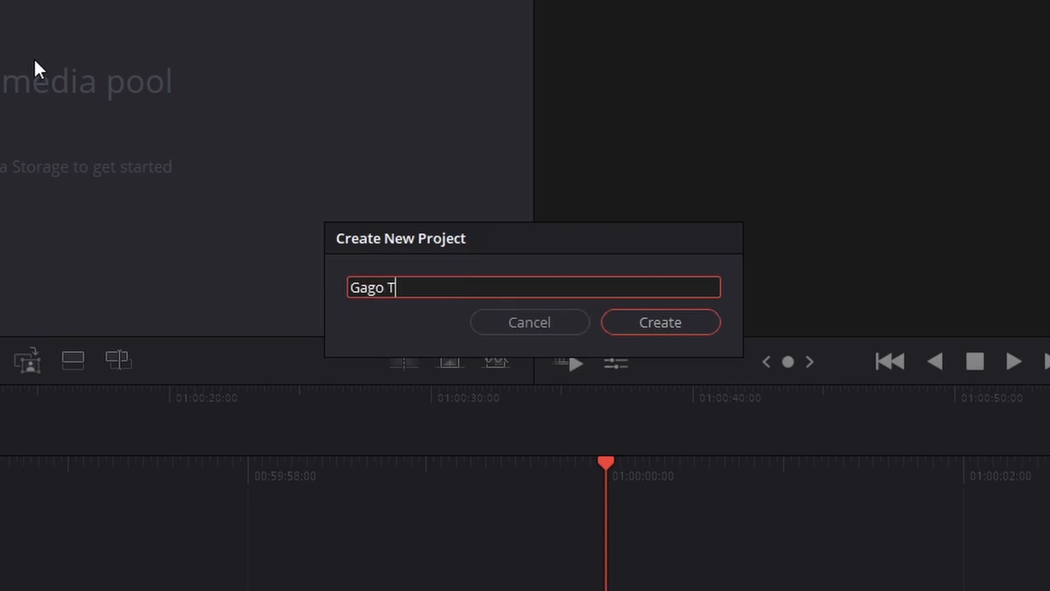
text(V Info Tutor)
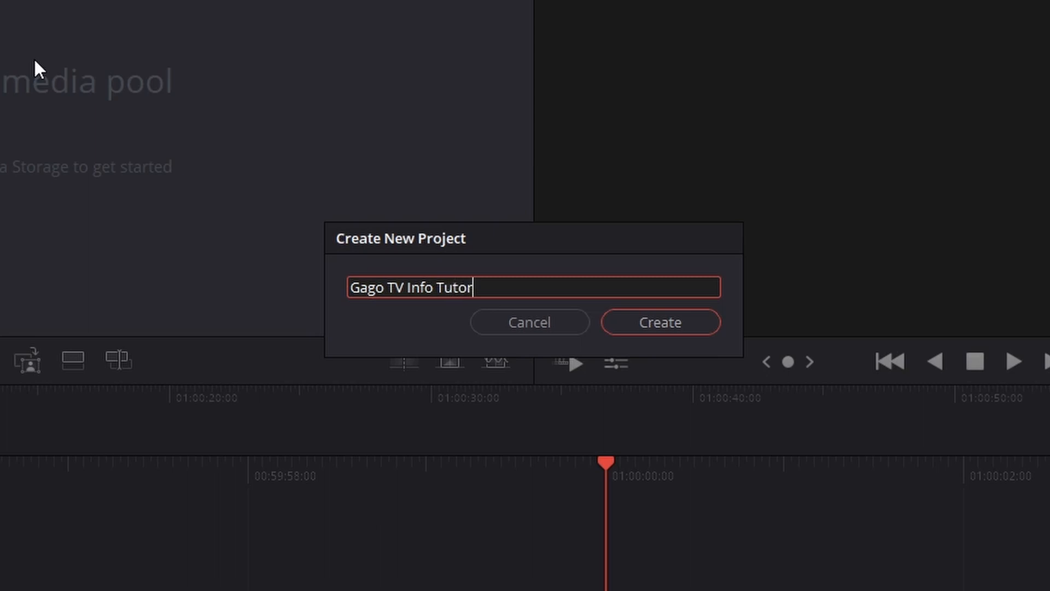
click(686, 327)
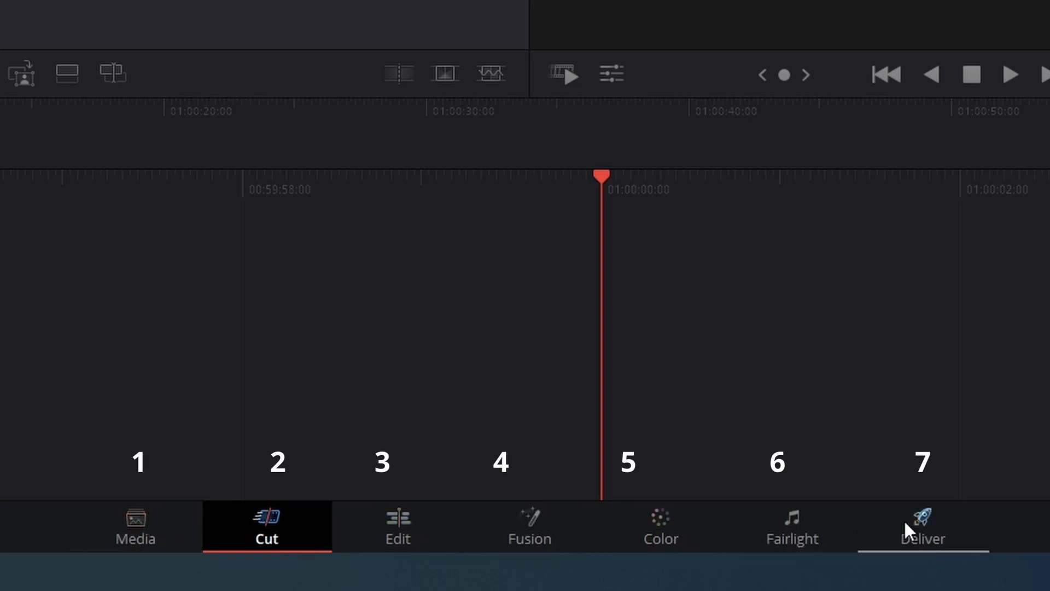
Step: View the Media, Cut, Edit, Fusion, Color, Fairlight and Deliver pages in turn
click(159, 526)
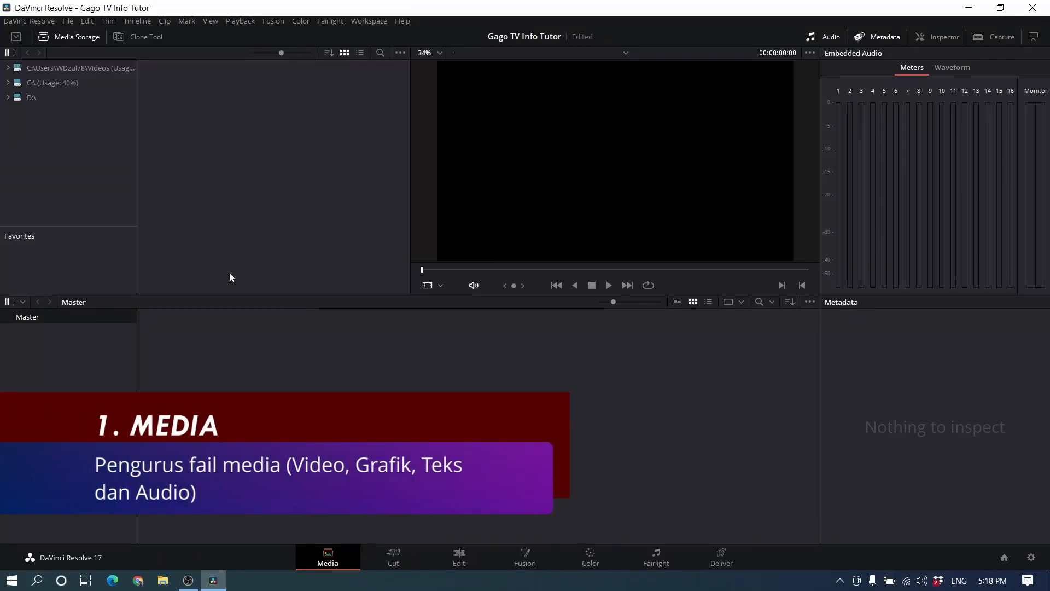
click(385, 564)
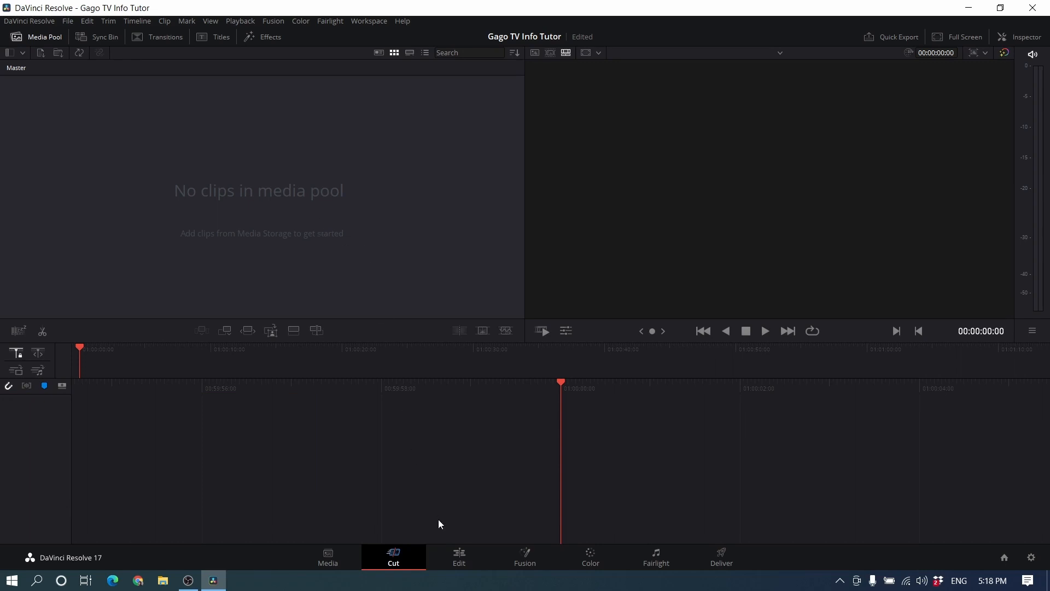
click(454, 558)
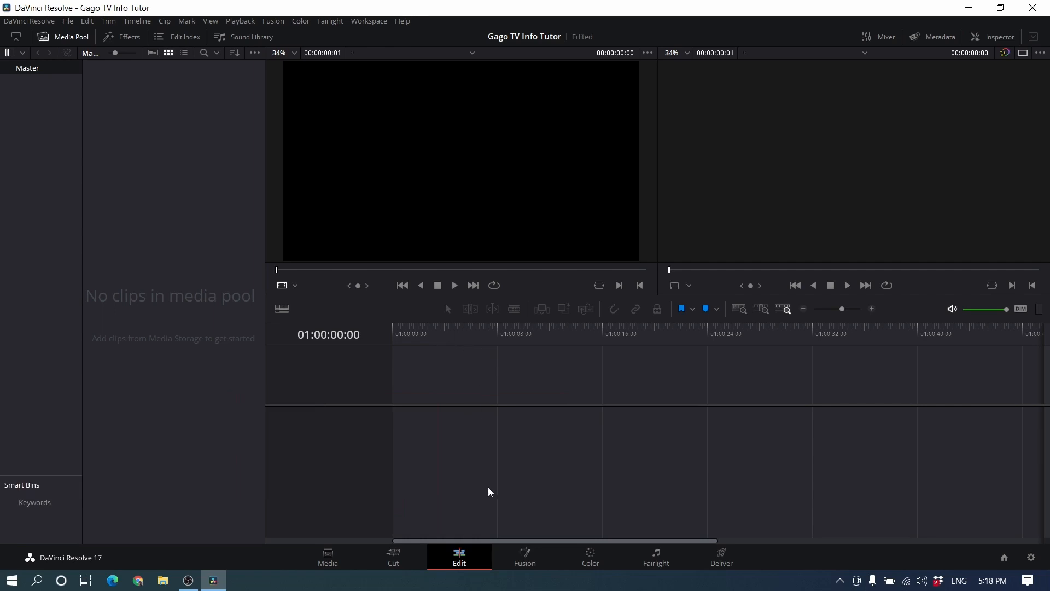
click(524, 563)
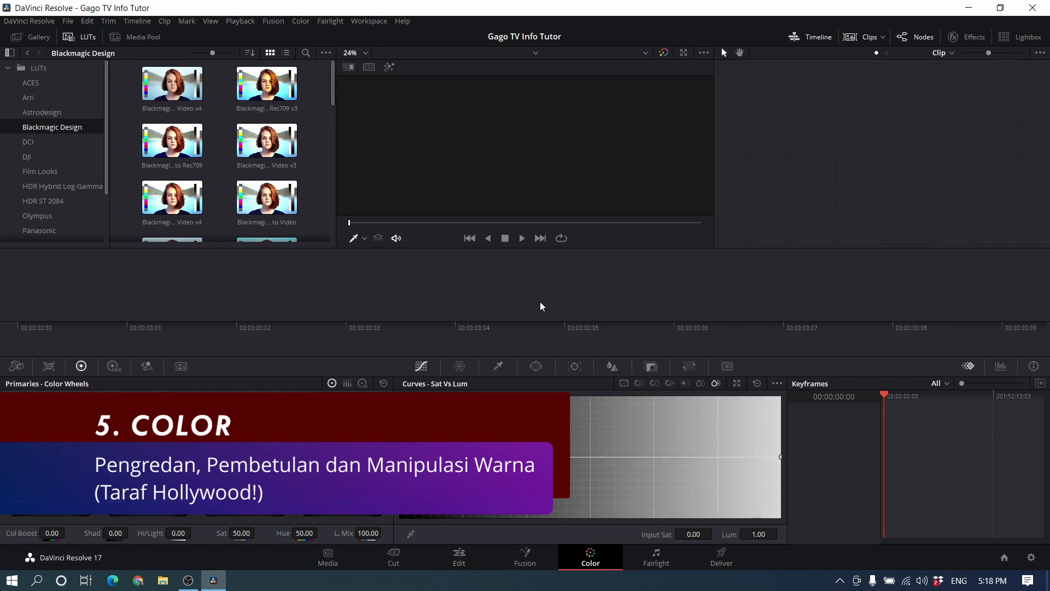
click(647, 561)
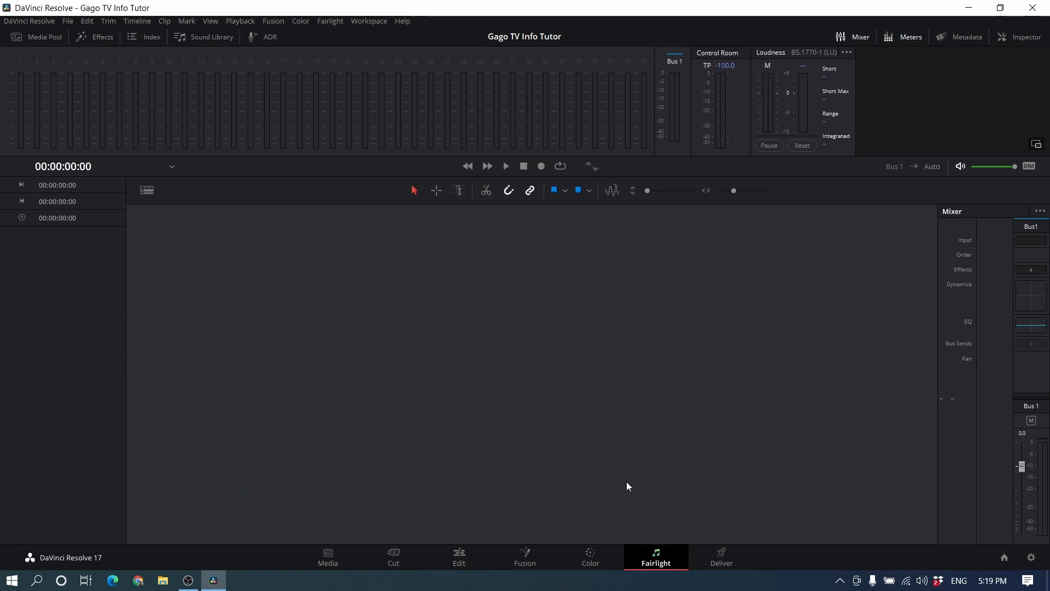
click(717, 564)
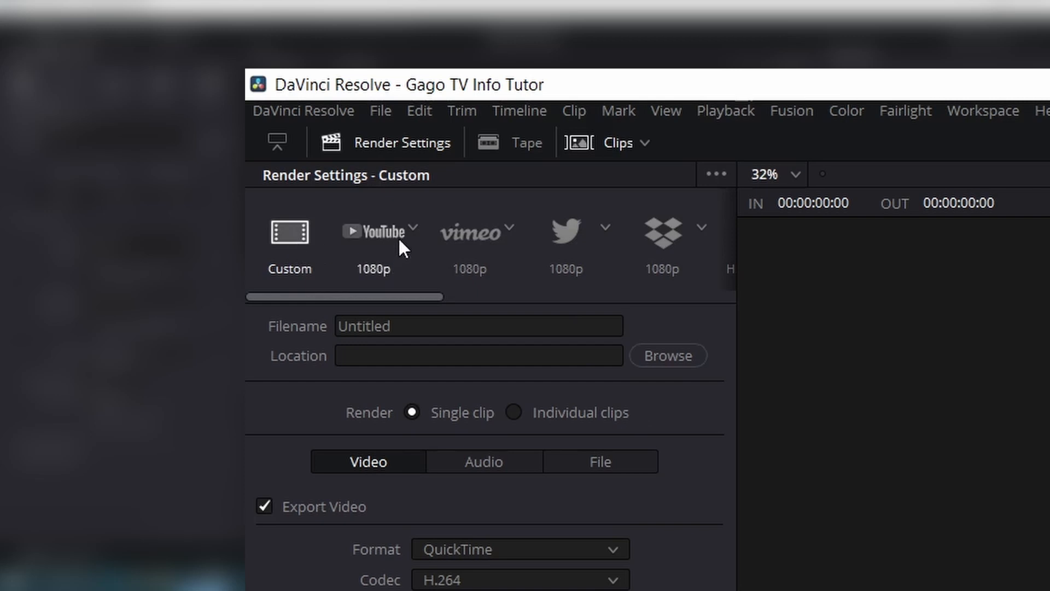
Step: Look through the render presets on the Deliver page, from Custom and YouTube to Pro Tools and Audio Only
drag(401, 297, 415, 296)
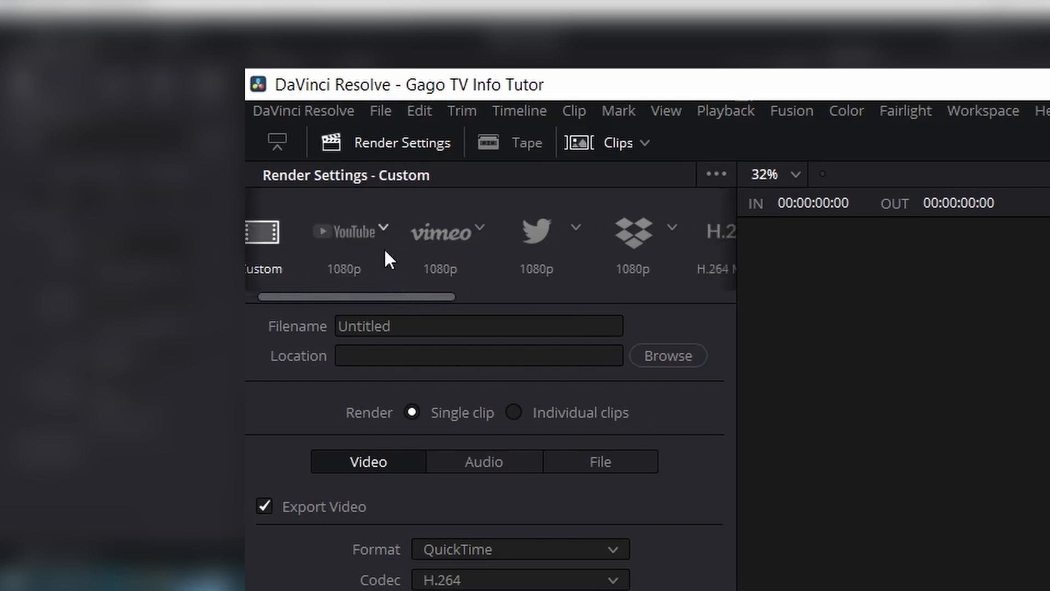
drag(427, 300, 524, 296)
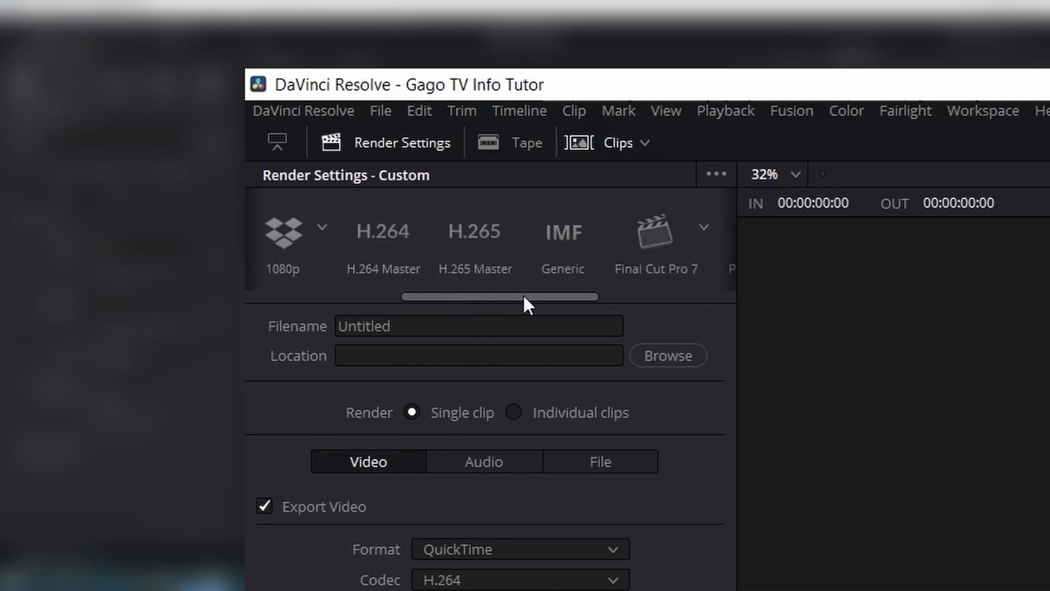
drag(504, 293, 532, 297)
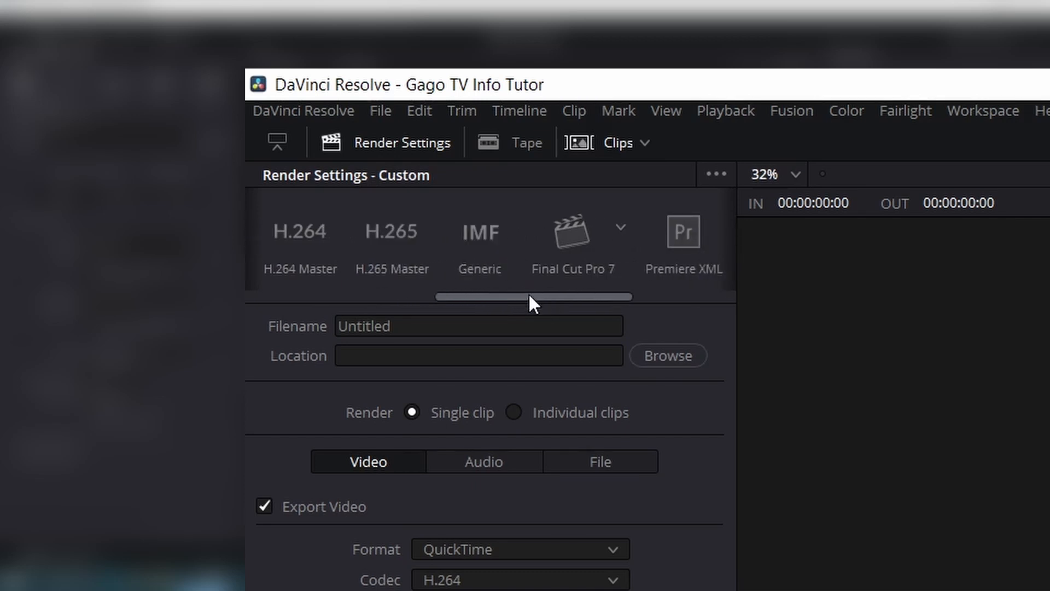
drag(530, 297, 572, 296)
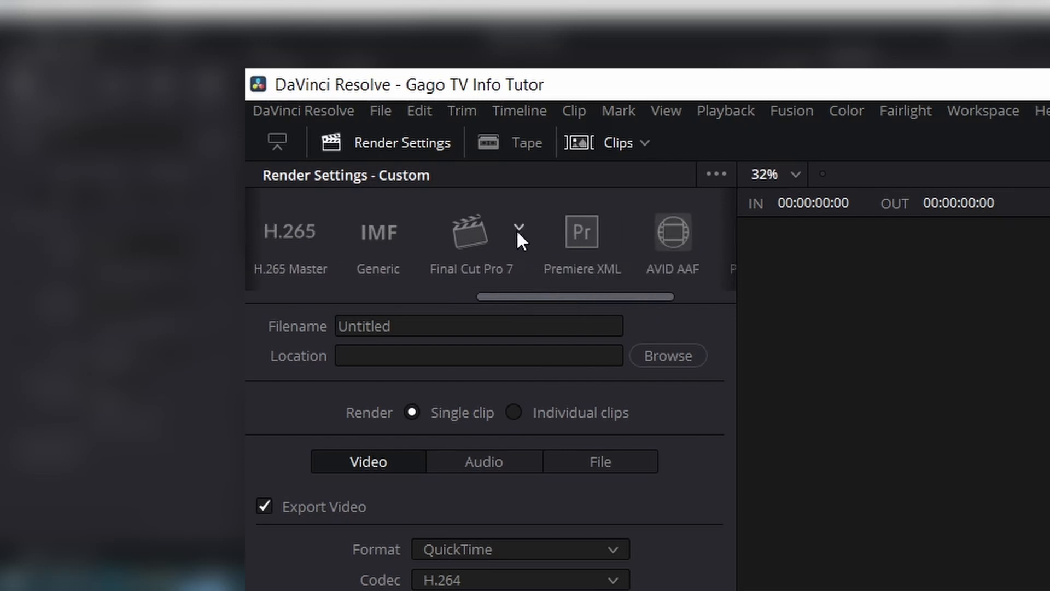
drag(558, 297, 581, 297)
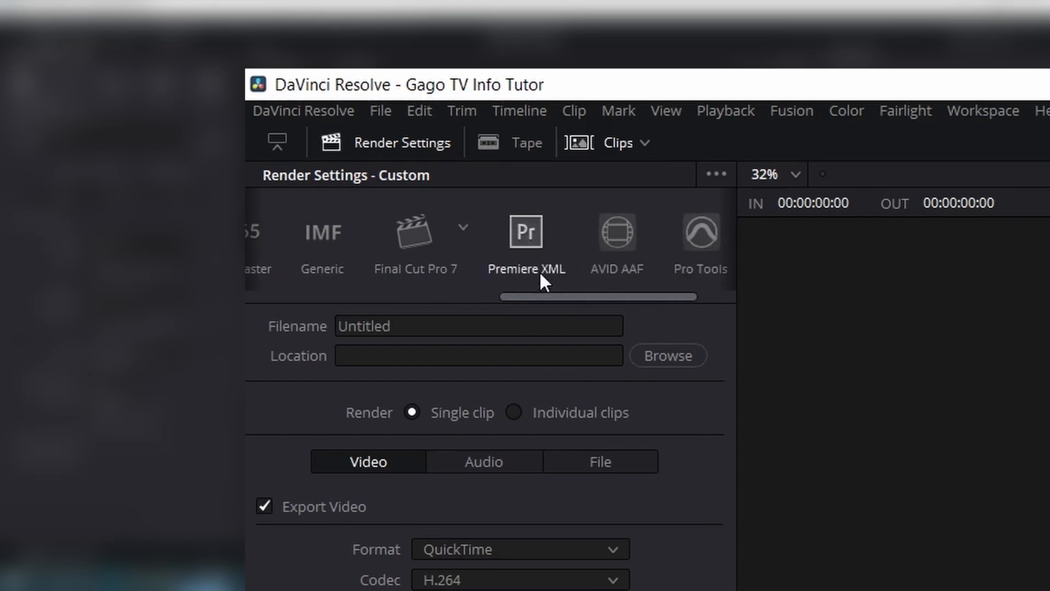
drag(550, 294, 583, 291)
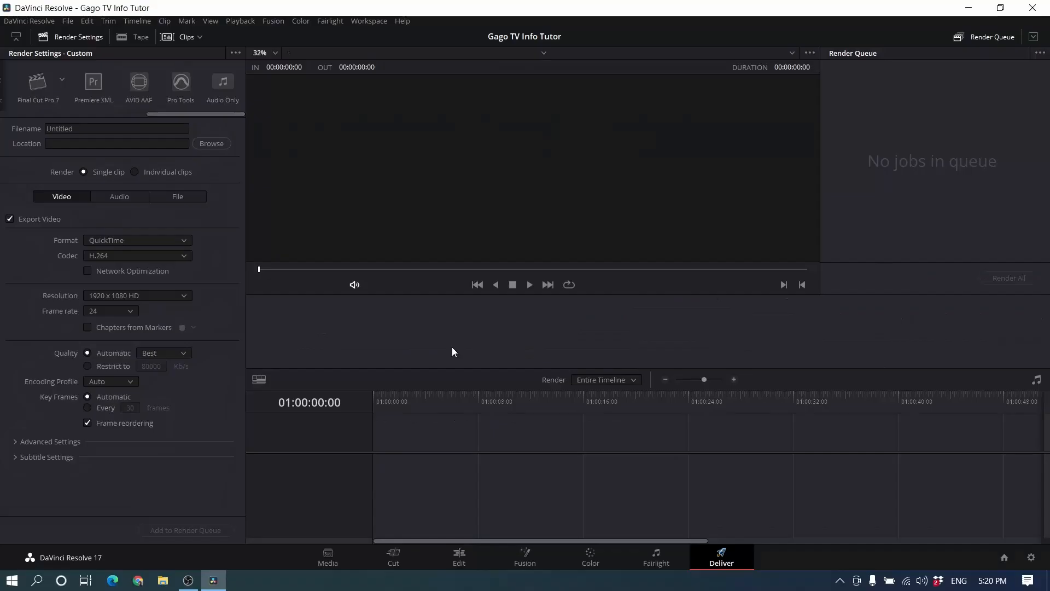
Step: Return to the Media page and set the timeline resolution to 1920 x 1080 HD in the project's master settings
click(327, 557)
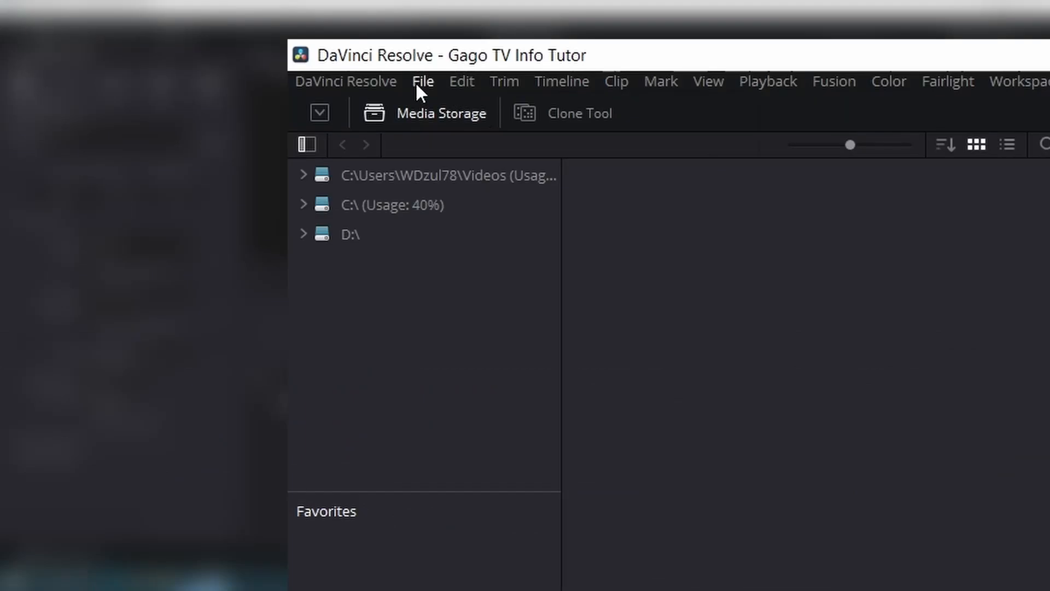
click(417, 87)
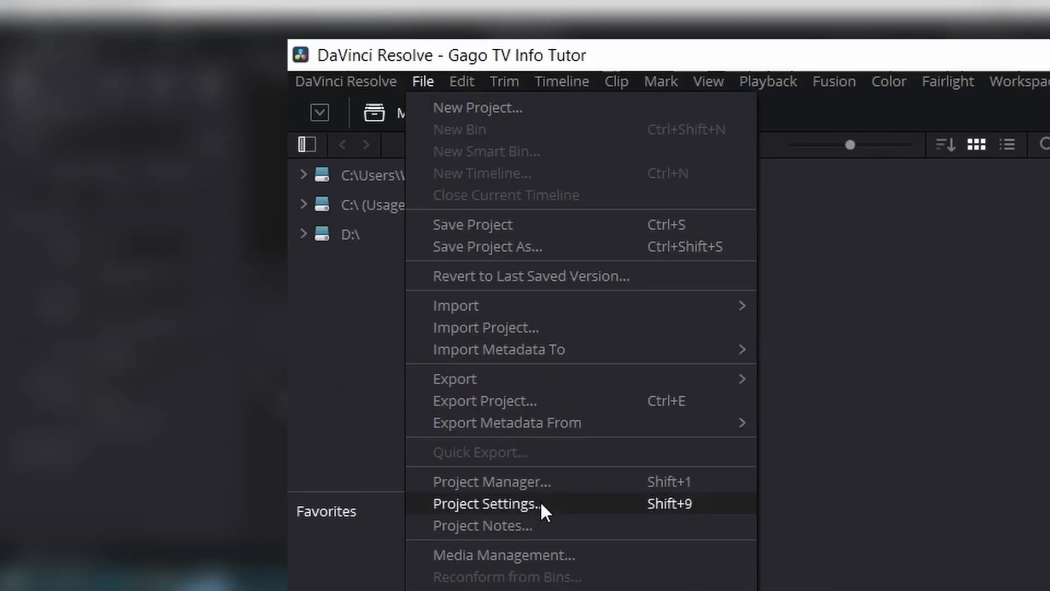
key(Escape)
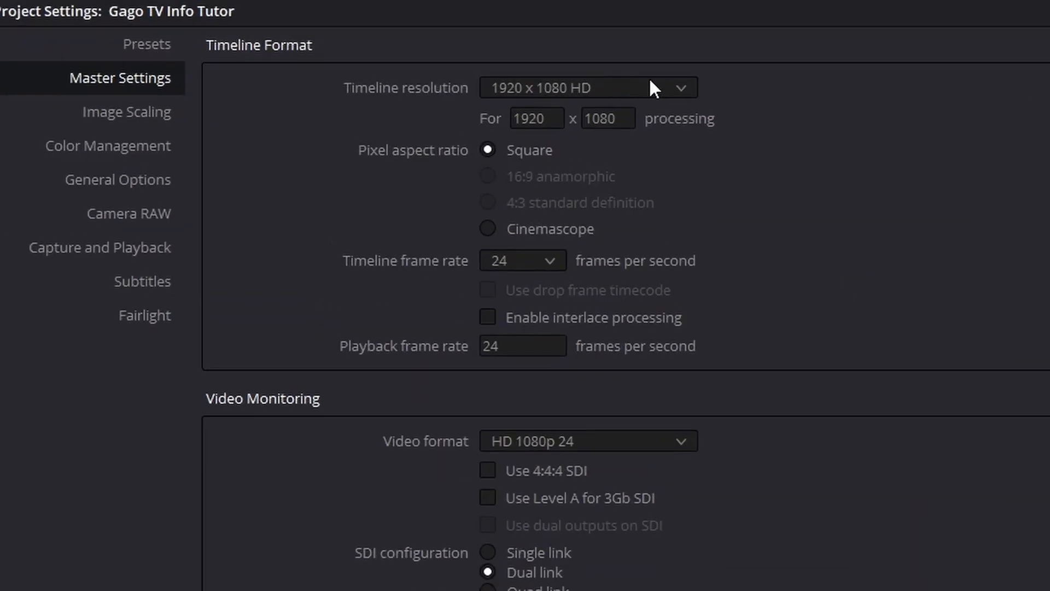
click(652, 82)
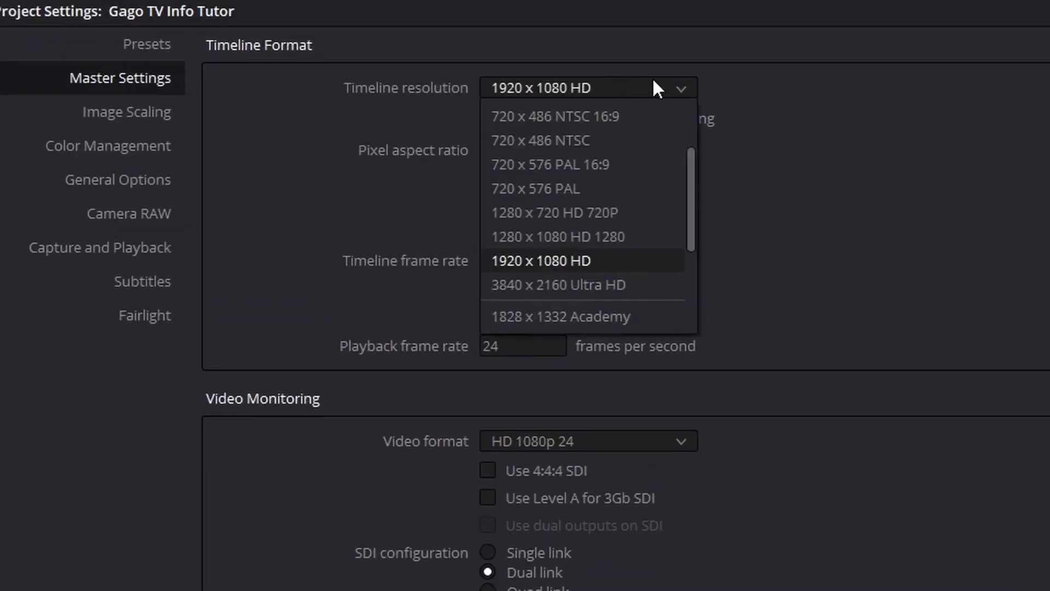
click(600, 255)
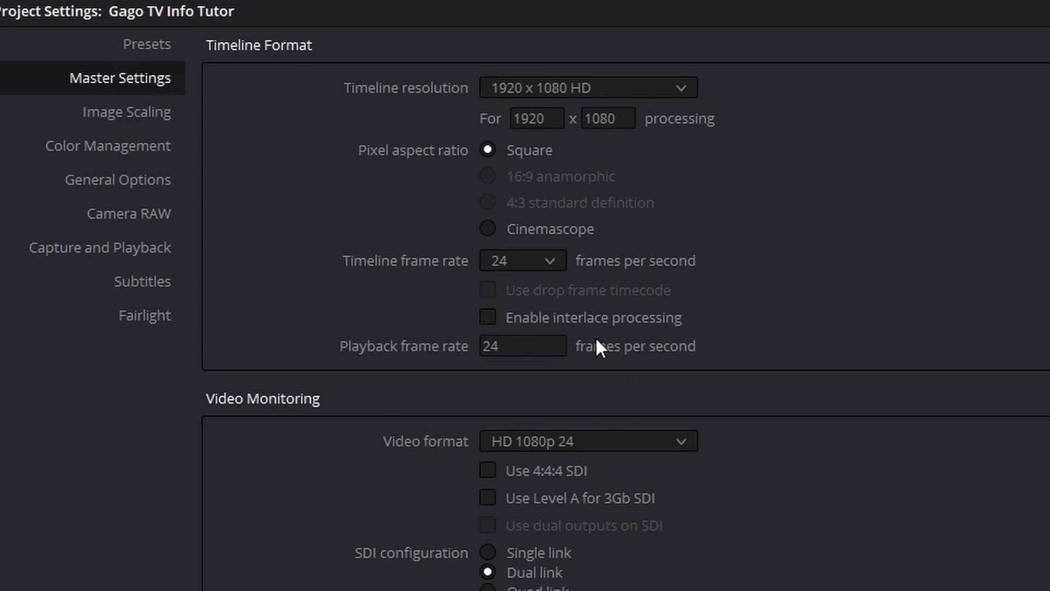
Step: Set the timeline frame rate to 25 frames per second
click(548, 264)
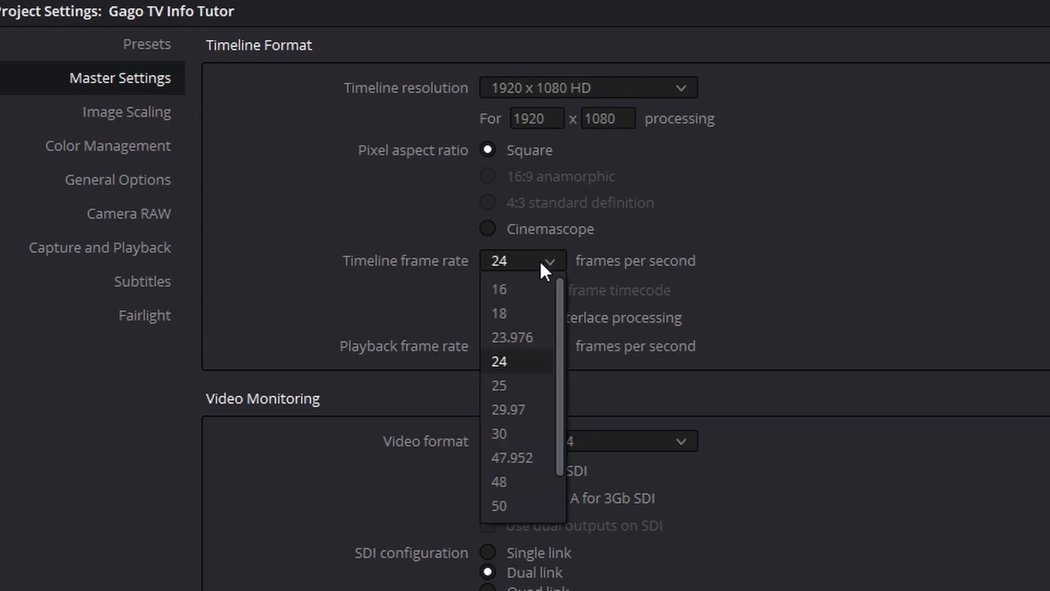
click(534, 386)
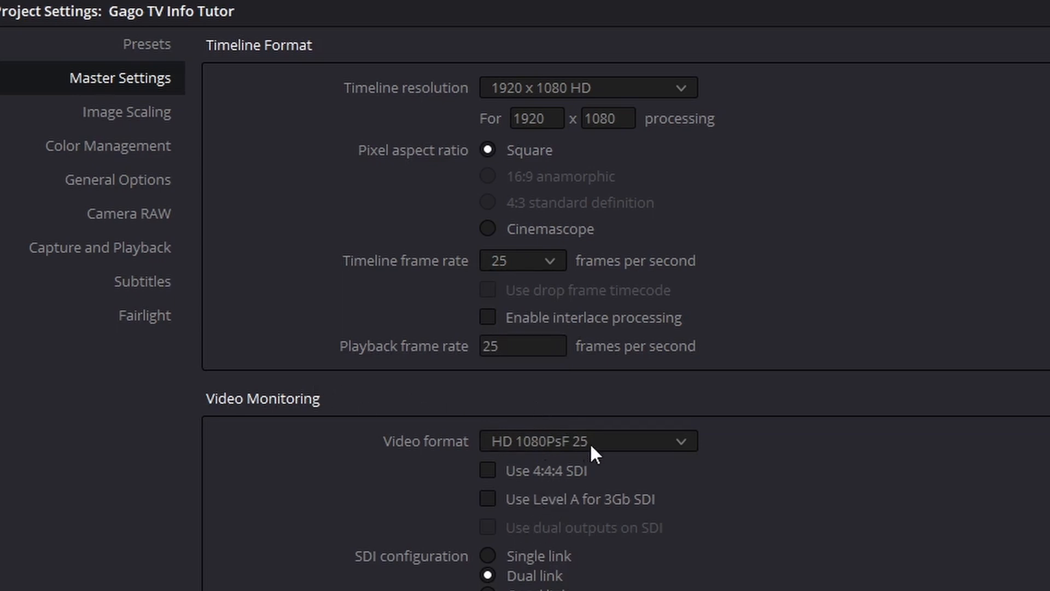
click(527, 347)
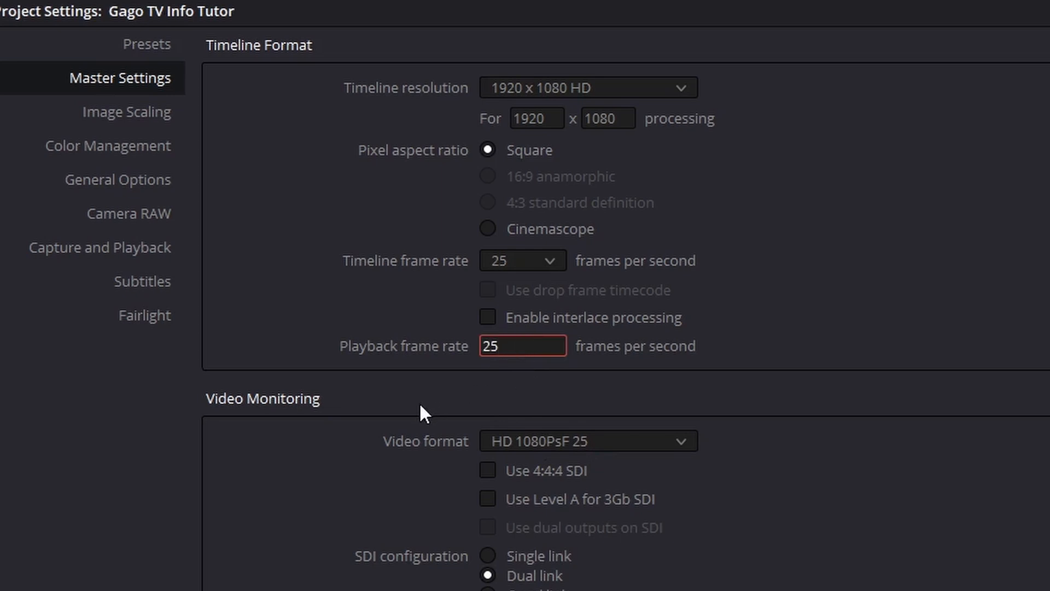
Step: Set the video monitoring format to HD 720p 25 and save the project settings
click(560, 447)
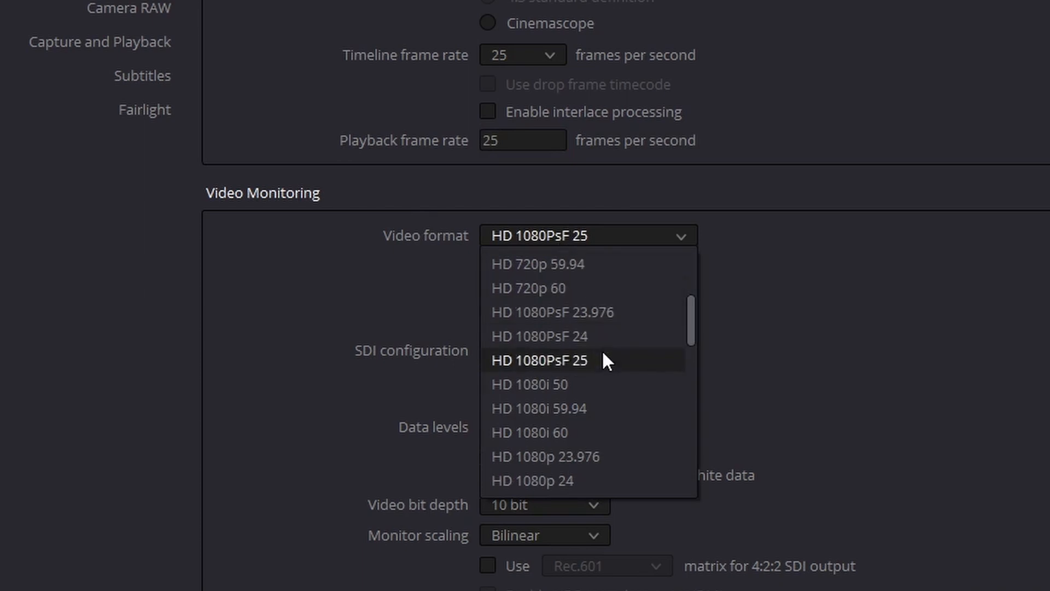
scroll(604, 342, up, 1)
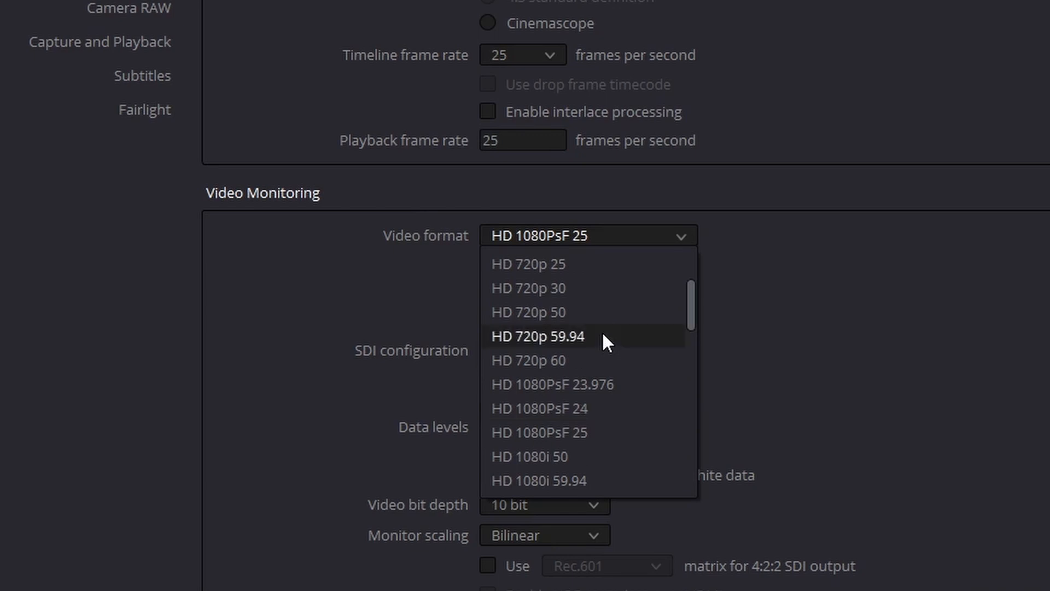
scroll(603, 337, up, 1)
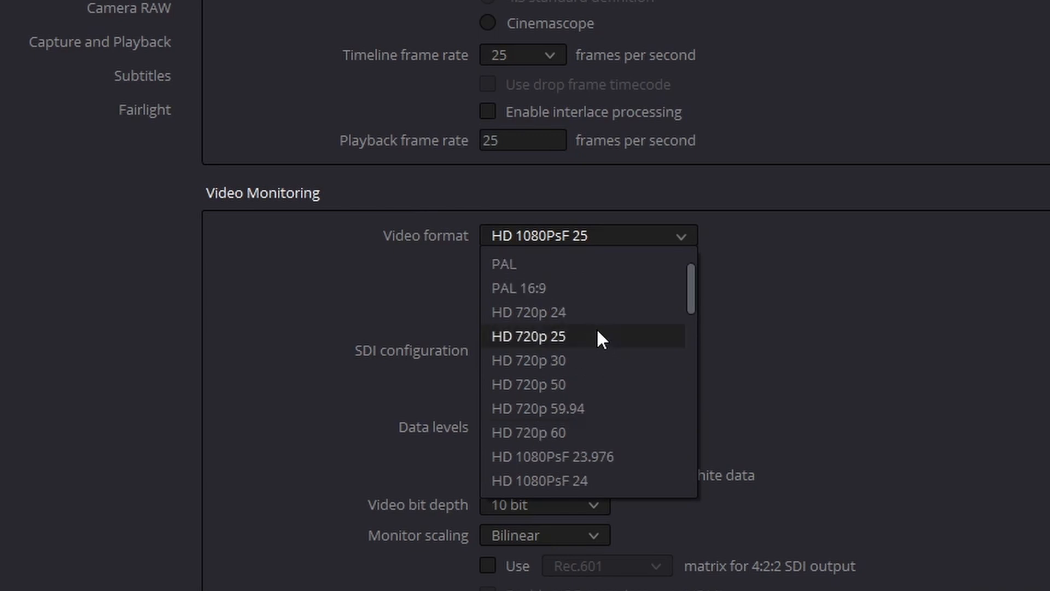
click(602, 338)
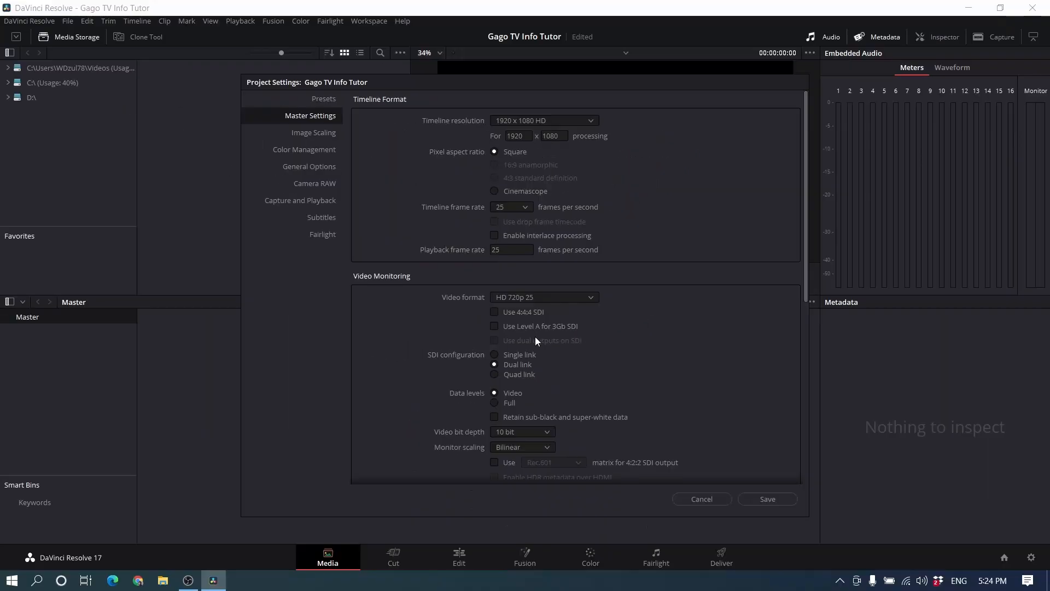
click(765, 498)
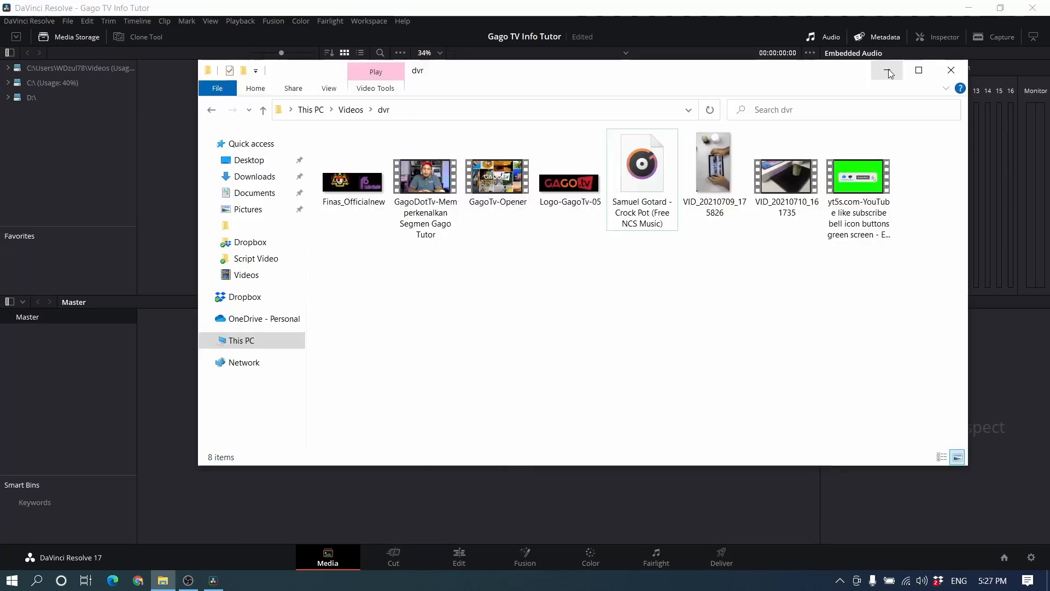
Step: Switch to File Explorer to view the media files in the dvr folder, and return to DaVinci Resolve
click(889, 69)
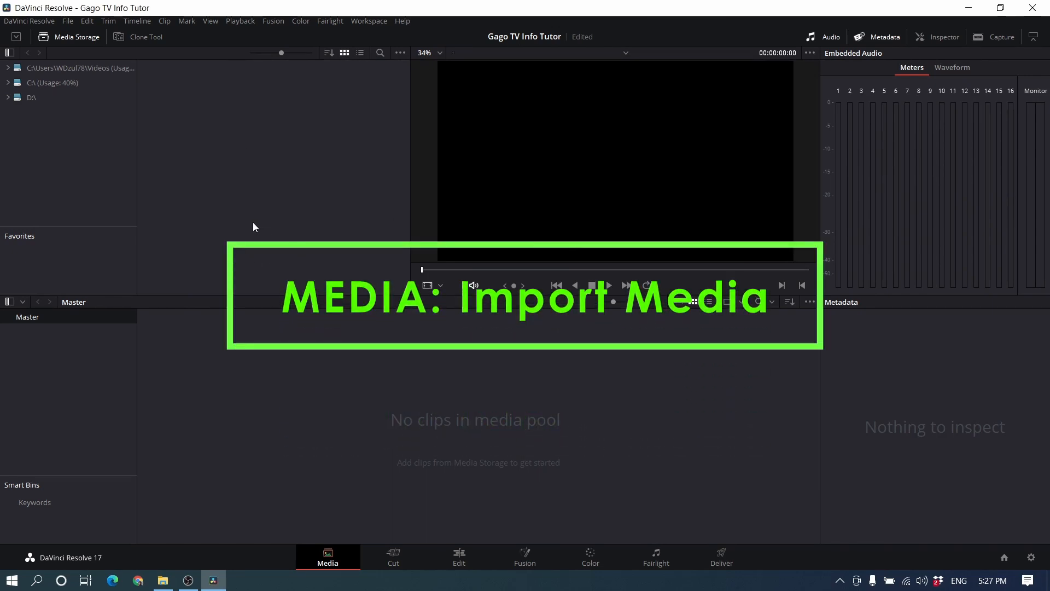
click(163, 581)
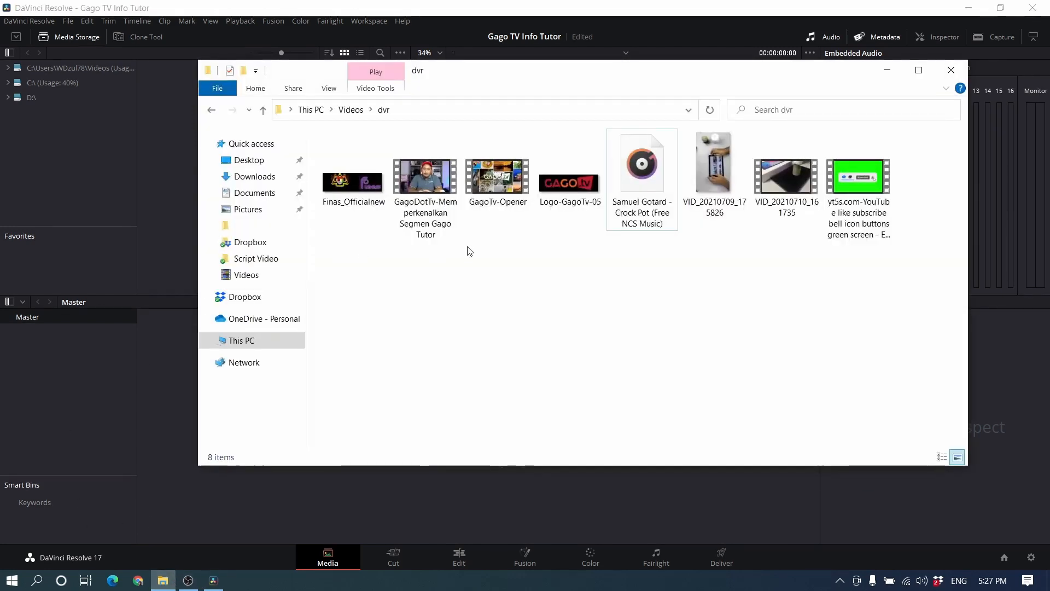
drag(456, 80, 480, 99)
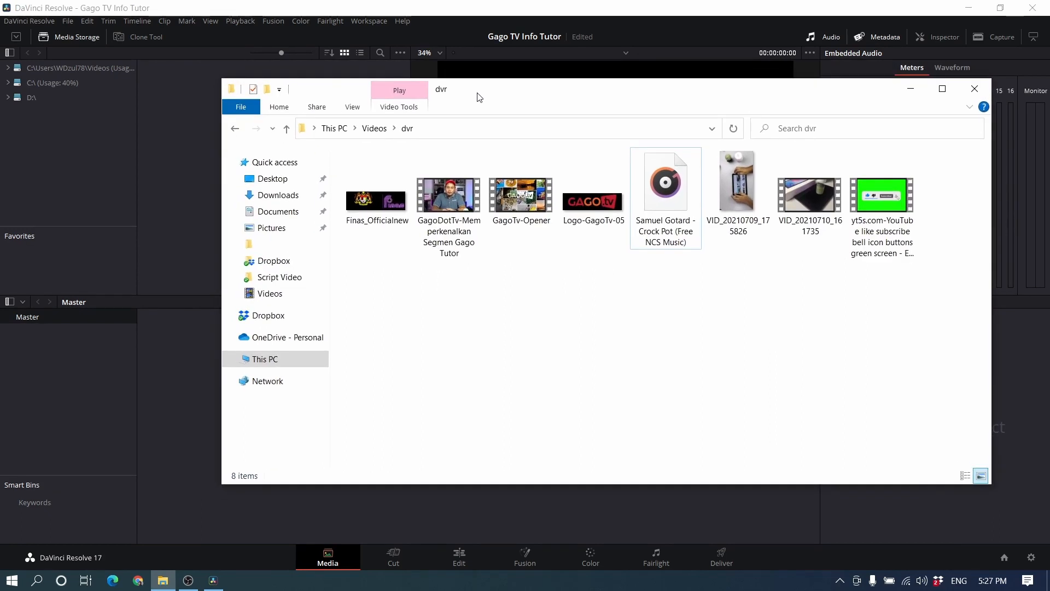
click(172, 135)
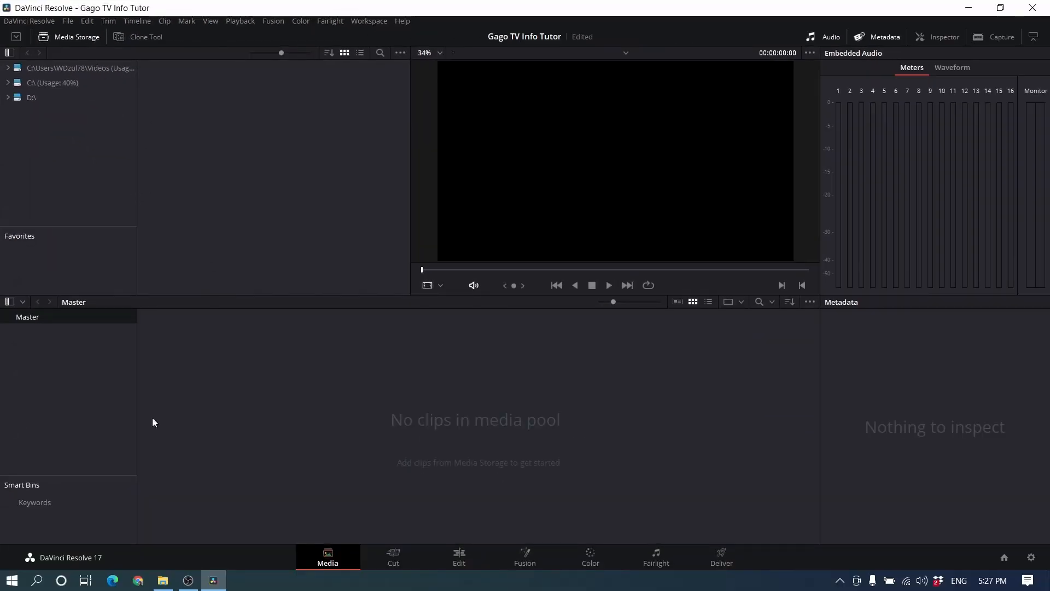
Step: Switch to File Explorer and look through the video, music and logo files in the dvr folder
click(163, 580)
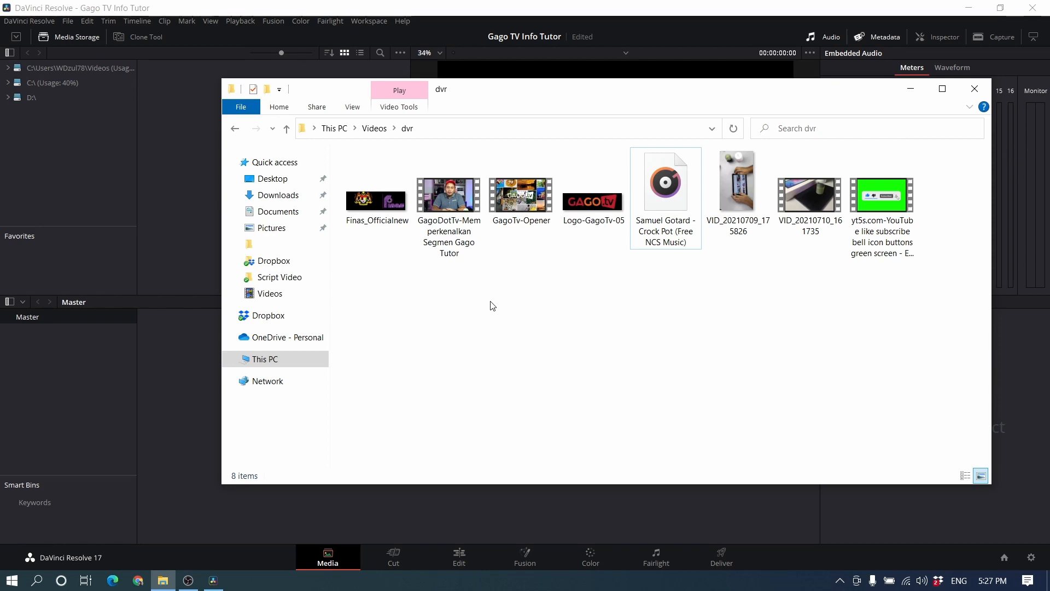
click(454, 207)
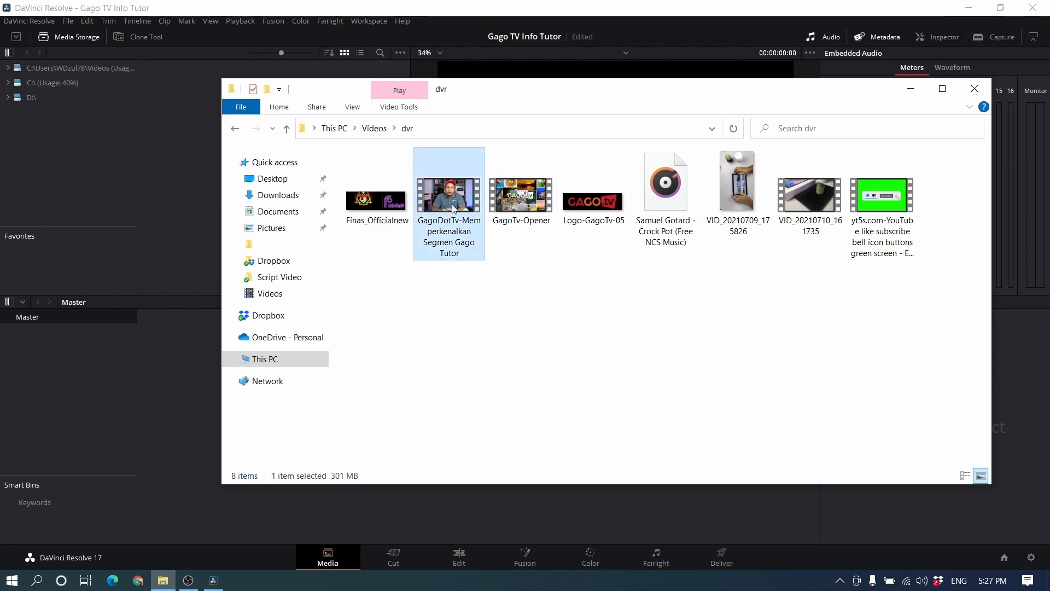
click(517, 213)
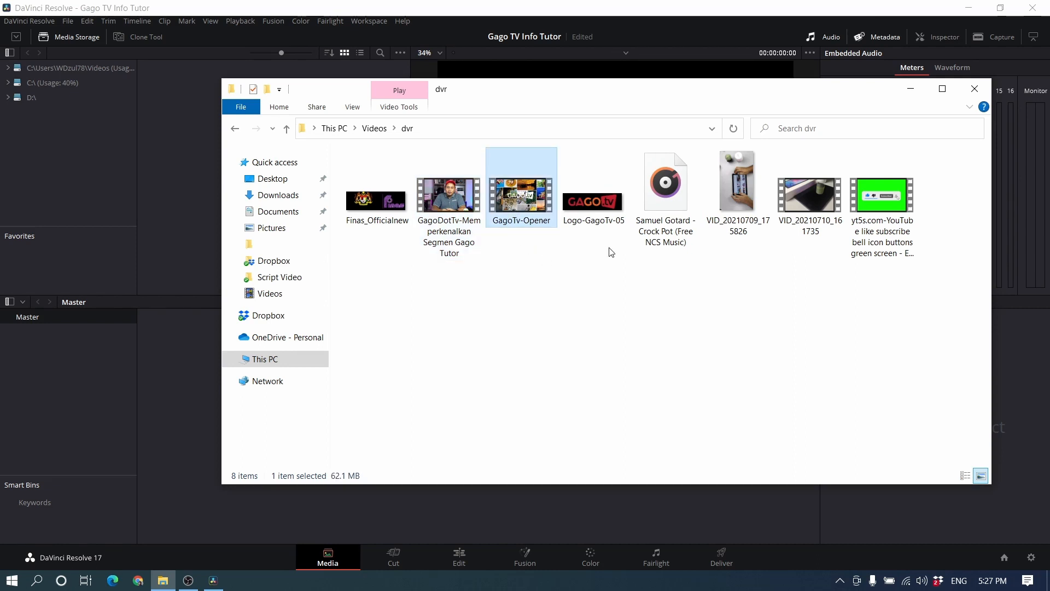
click(820, 211)
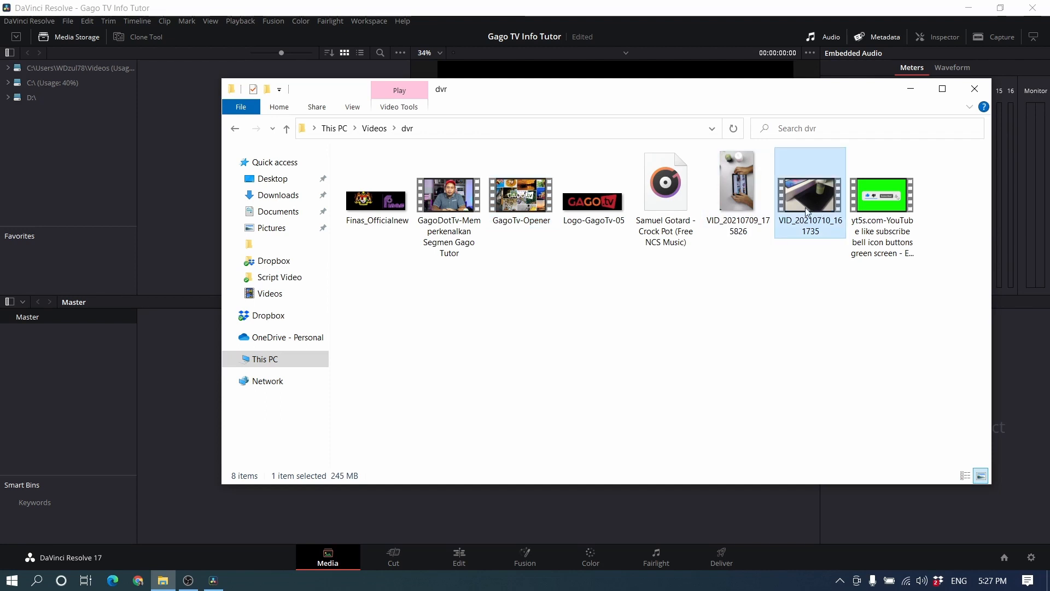
click(664, 199)
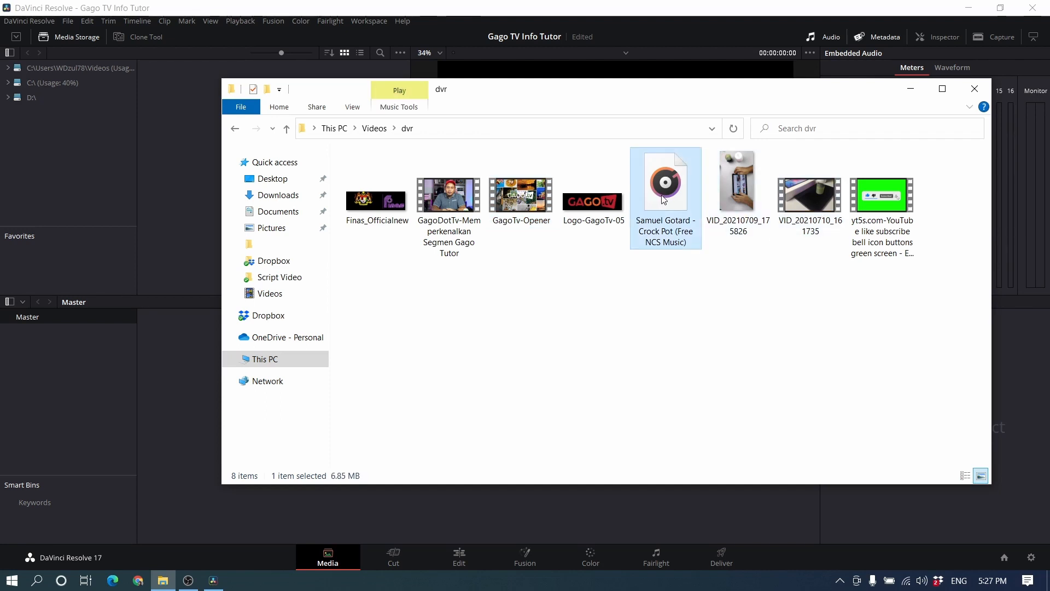
click(549, 304)
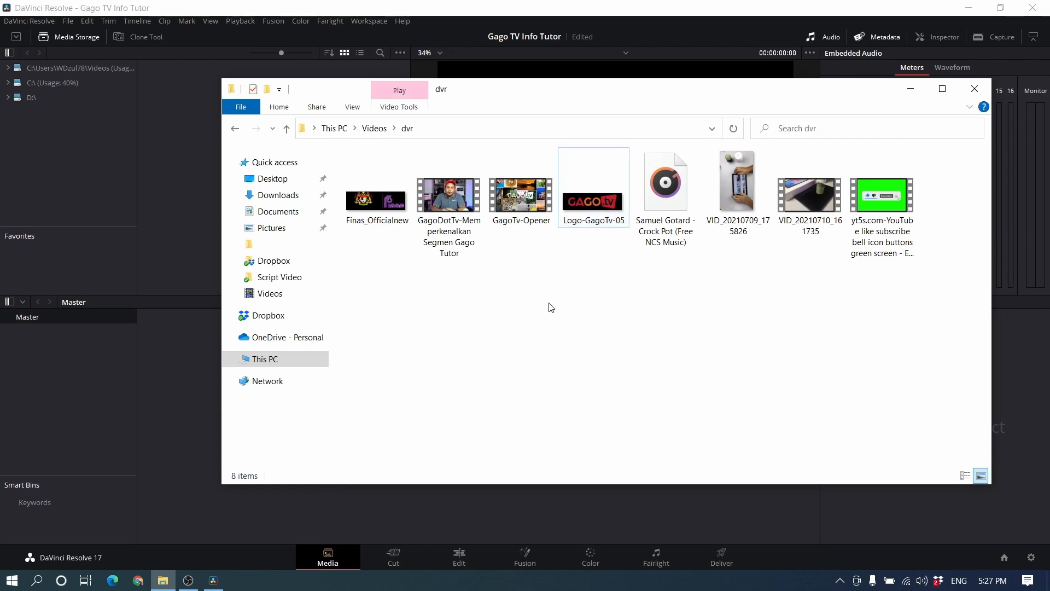
Step: Import all eight files from the dvr folder into the DaVinci Resolve media pool without changing the project frame rate
drag(366, 295, 915, 150)
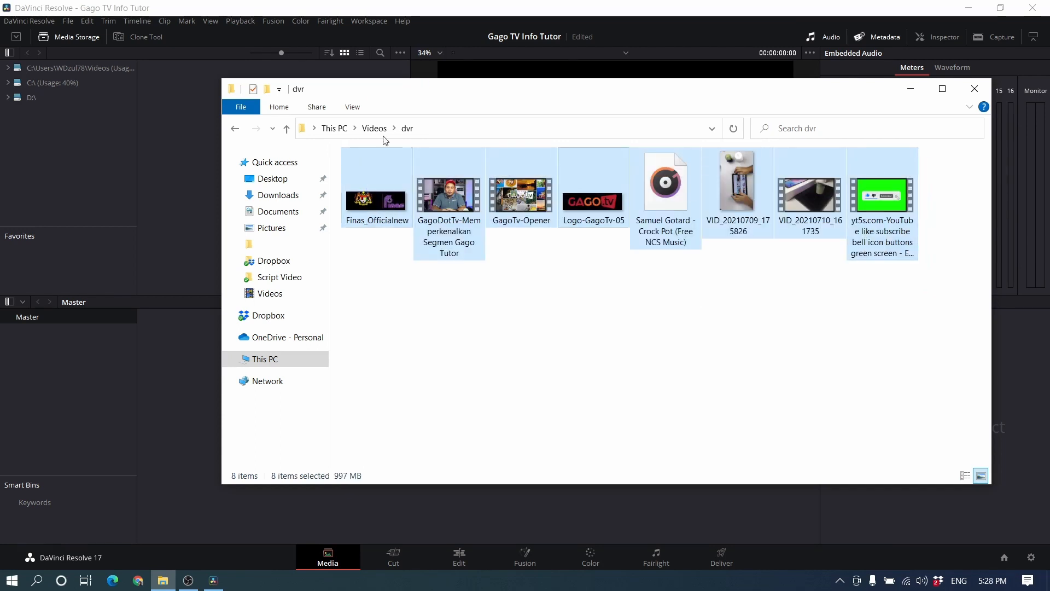
drag(391, 91, 711, 38)
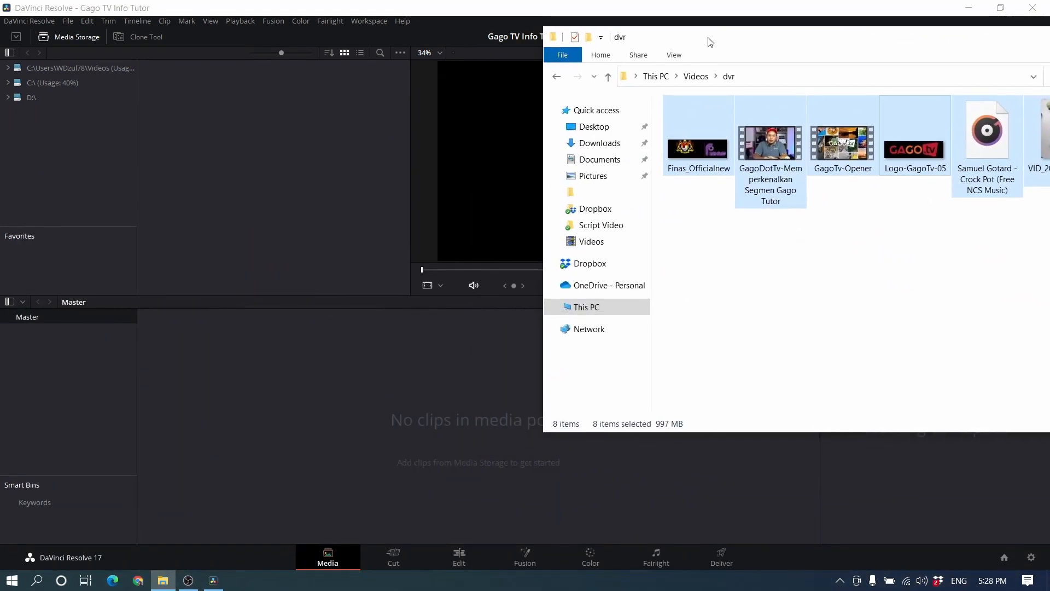
drag(771, 158, 292, 424)
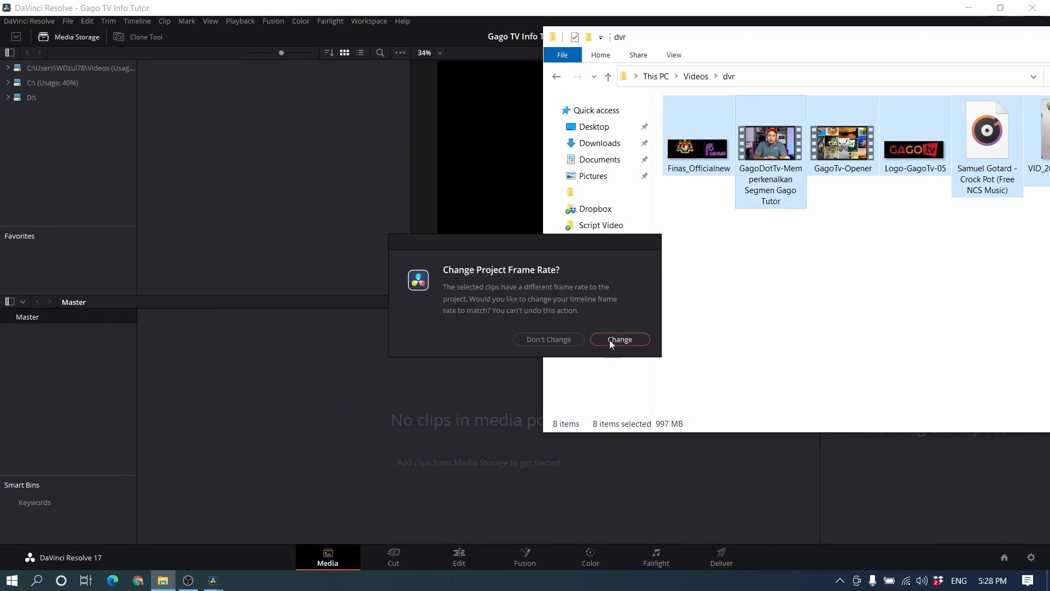
click(573, 340)
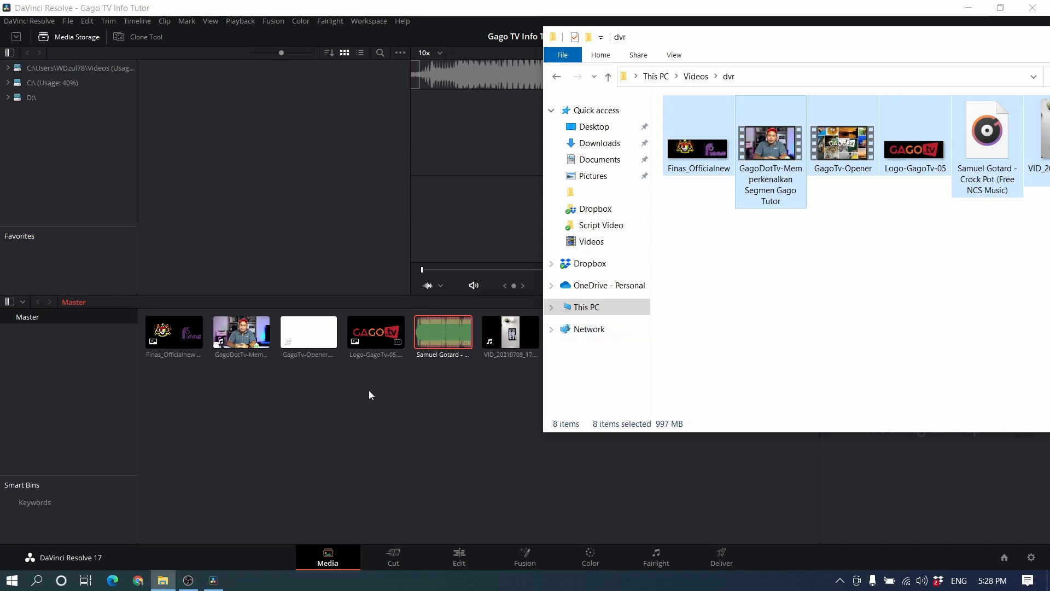
click(373, 419)
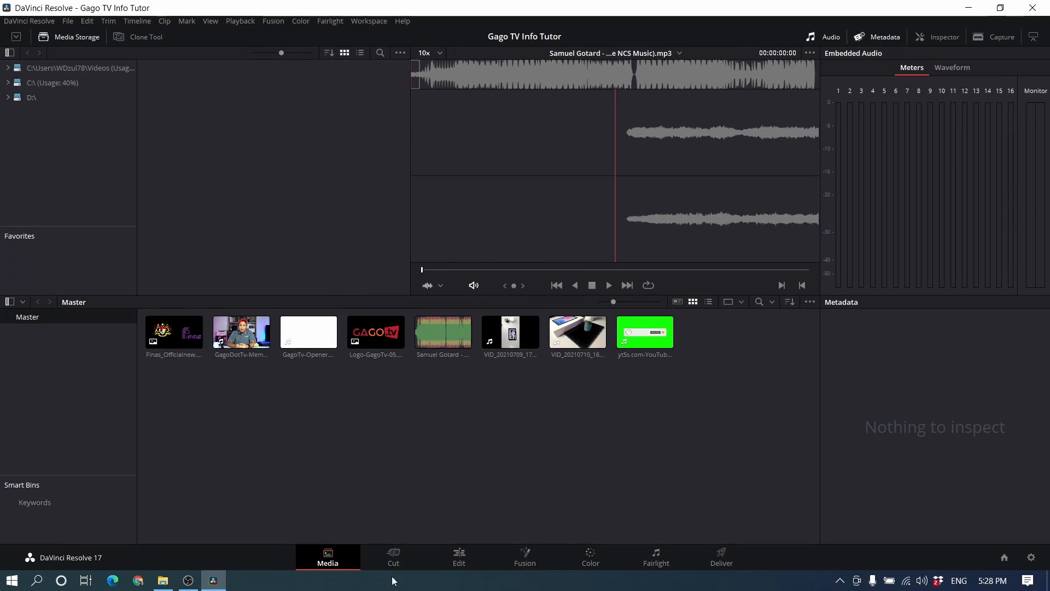
Step: Check how the imported clips appear on the Cut, Edit and Fusion pages, and return to the Cut page
click(404, 562)
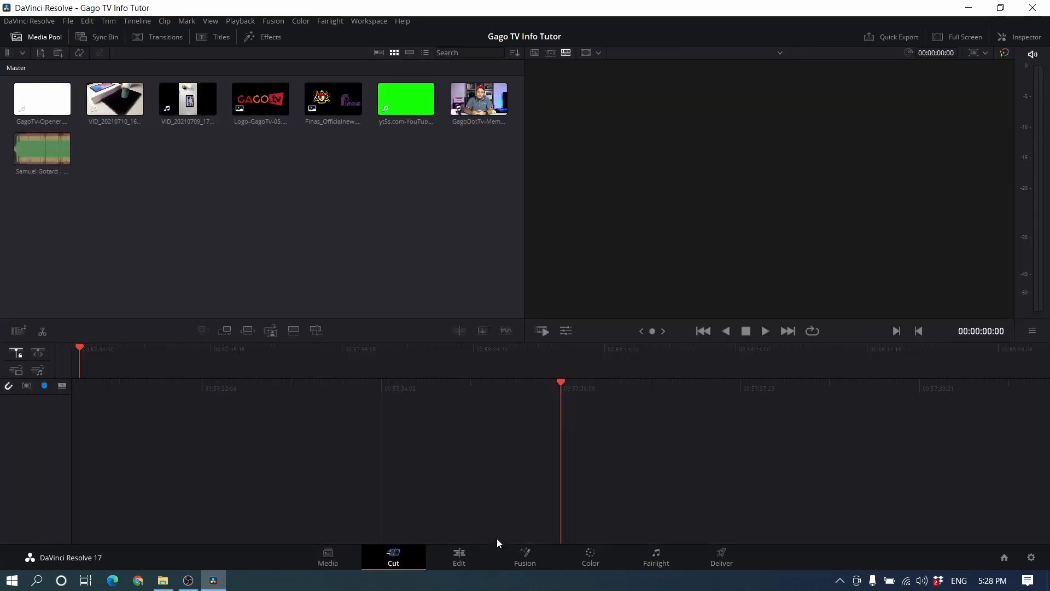
click(460, 556)
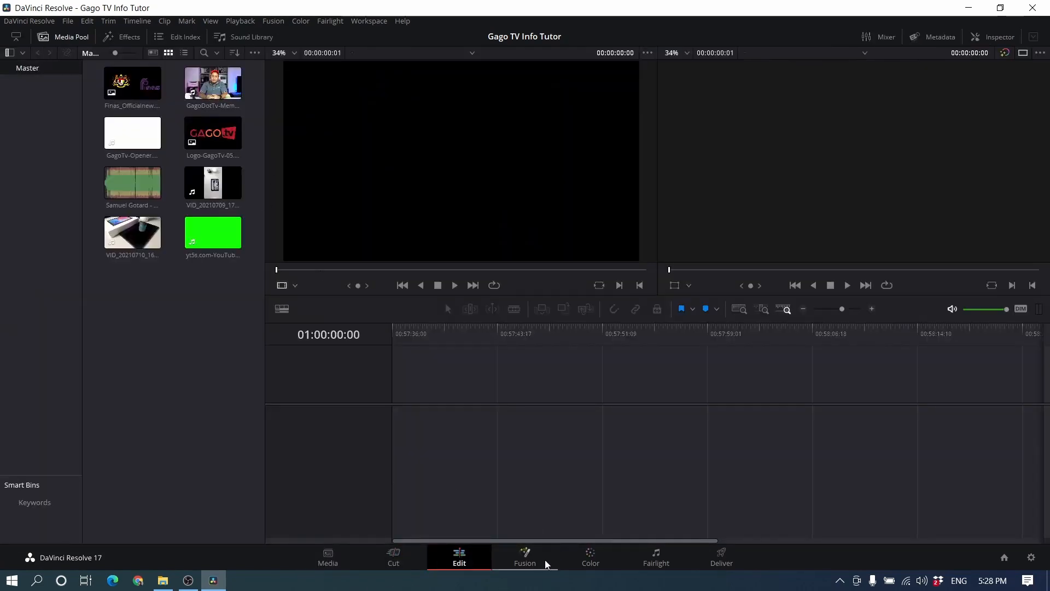
click(530, 562)
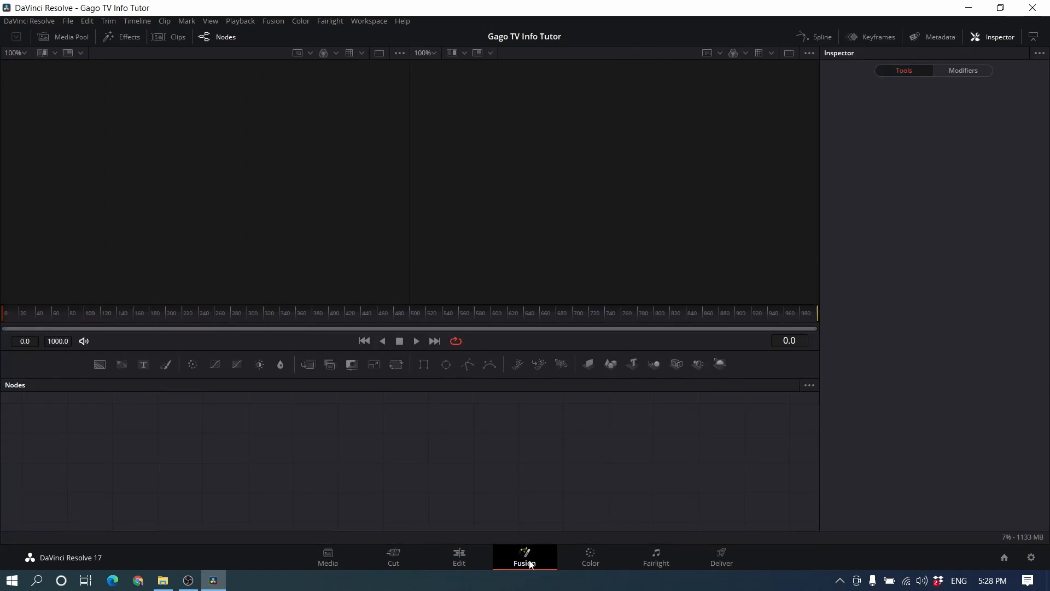
click(74, 36)
click(74, 37)
click(392, 565)
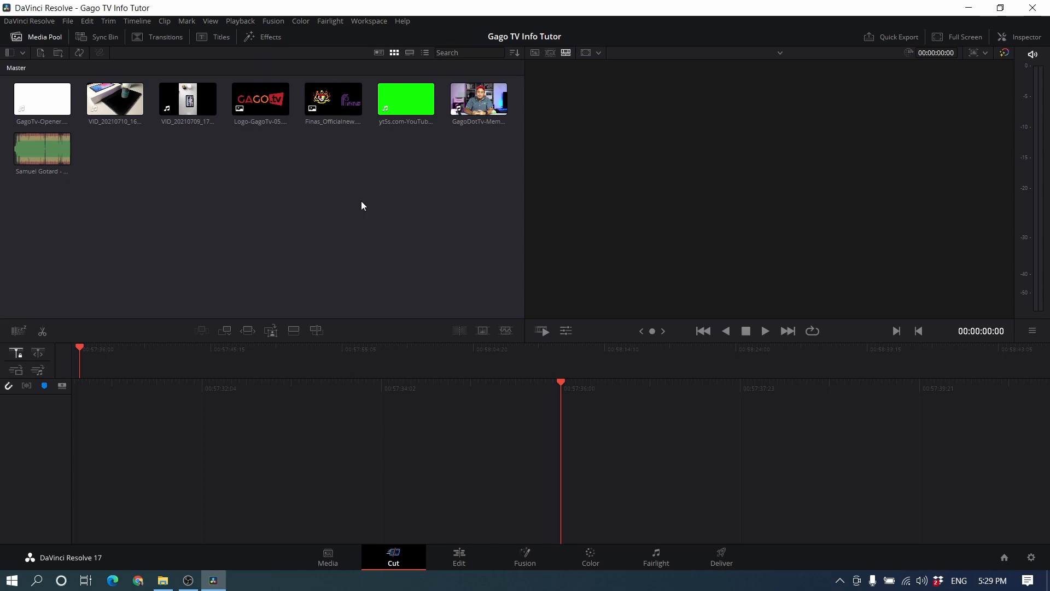
click(349, 554)
click(396, 561)
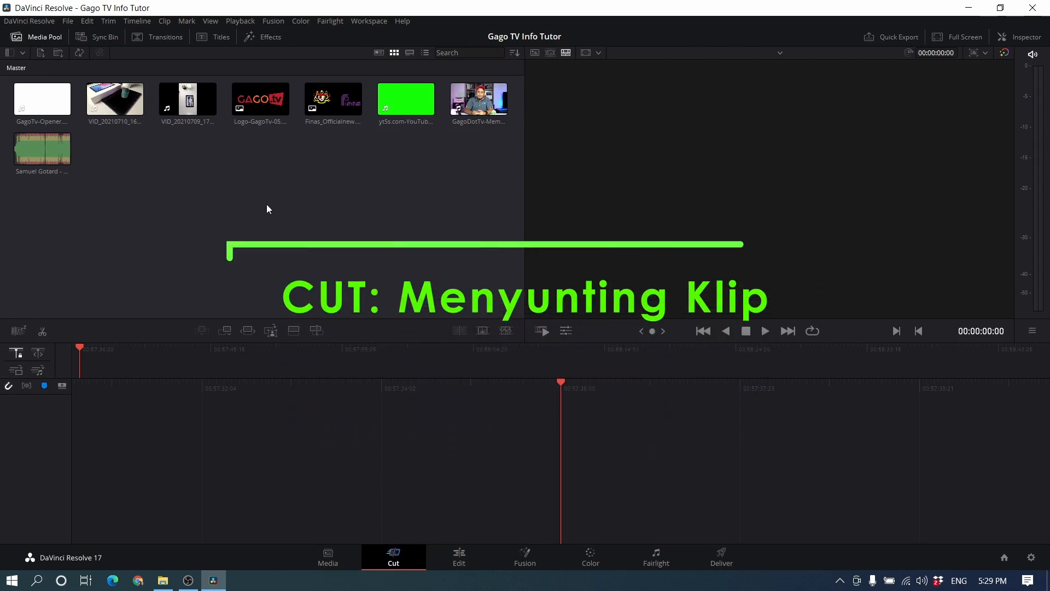
Step: Add the GagoDotTv-Memperkenalkan Segmen Gago Tutor clip to the empty timeline on the Cut page
click(274, 117)
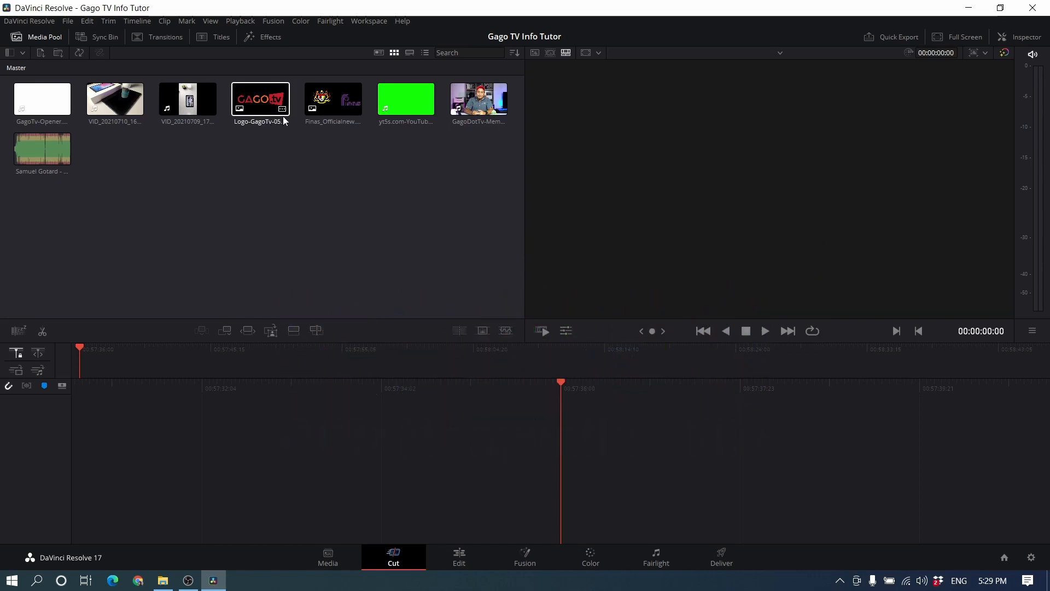
click(462, 95)
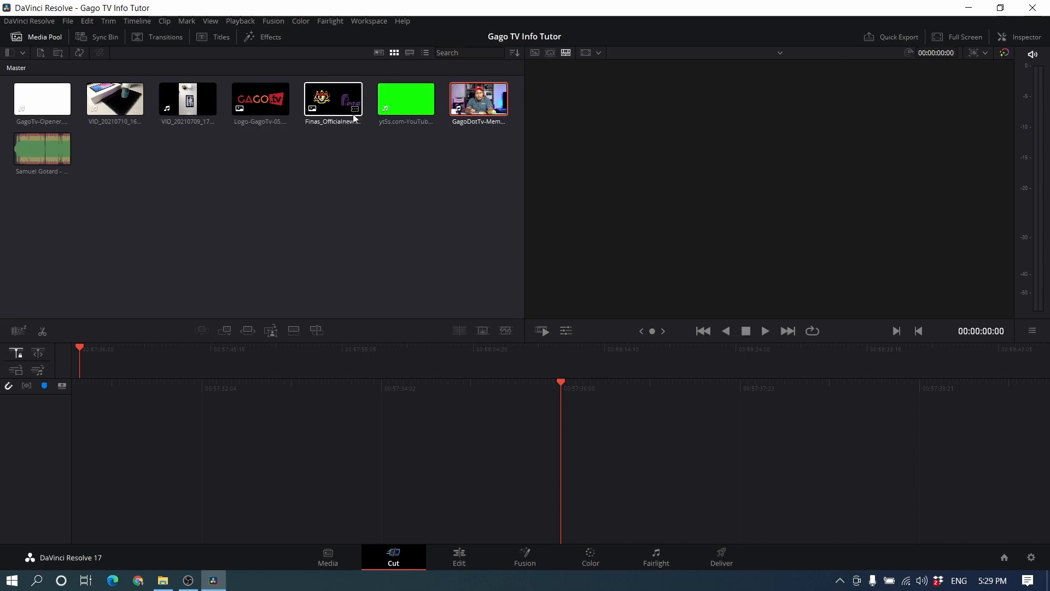
drag(493, 107, 459, 401)
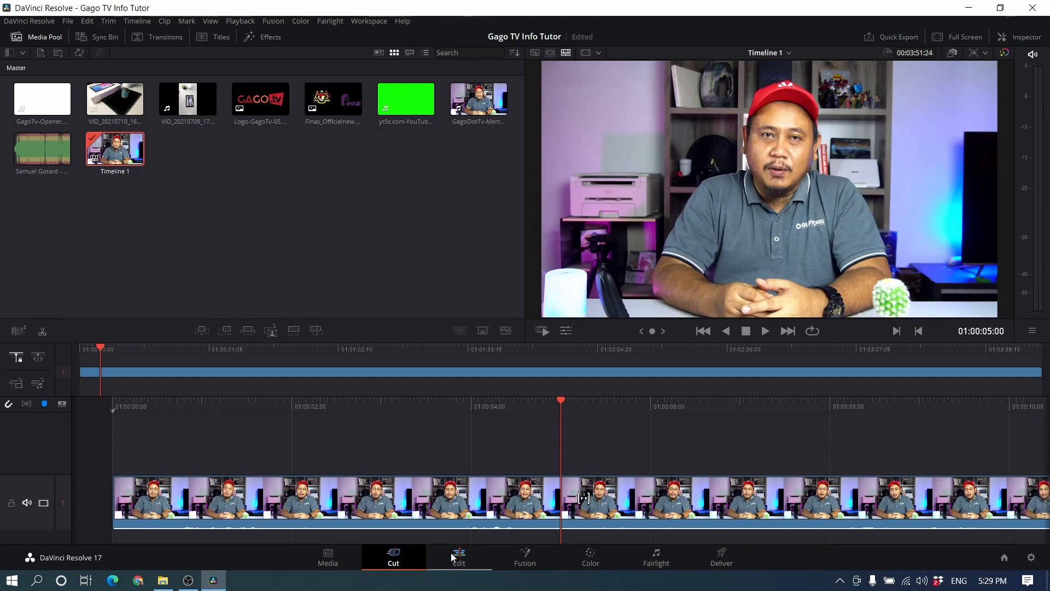
Step: Switch to the Edit page and open the timeline settings for Timeline 1
click(457, 557)
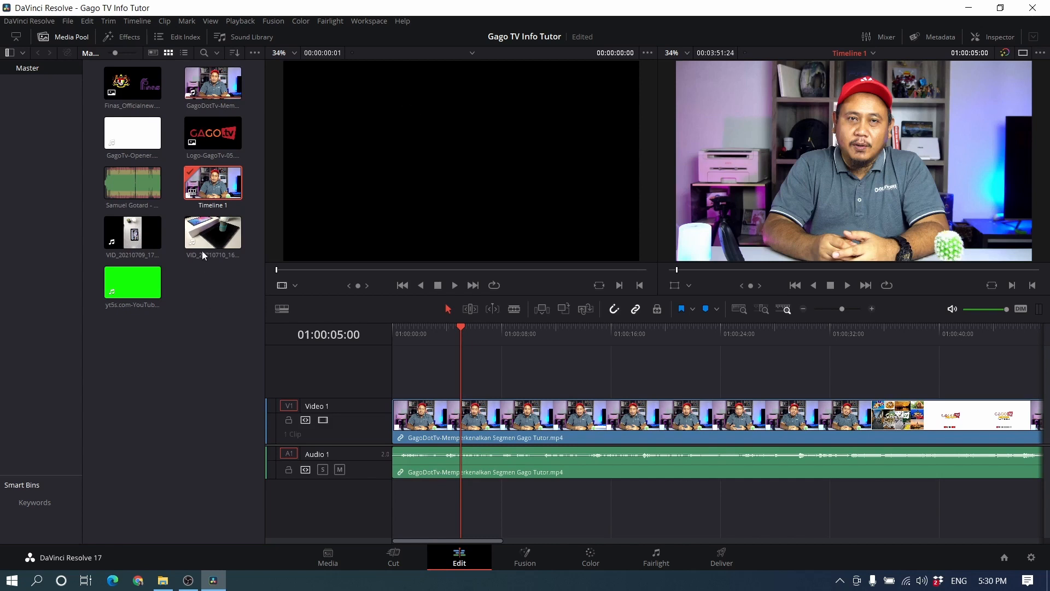
right_click(221, 178)
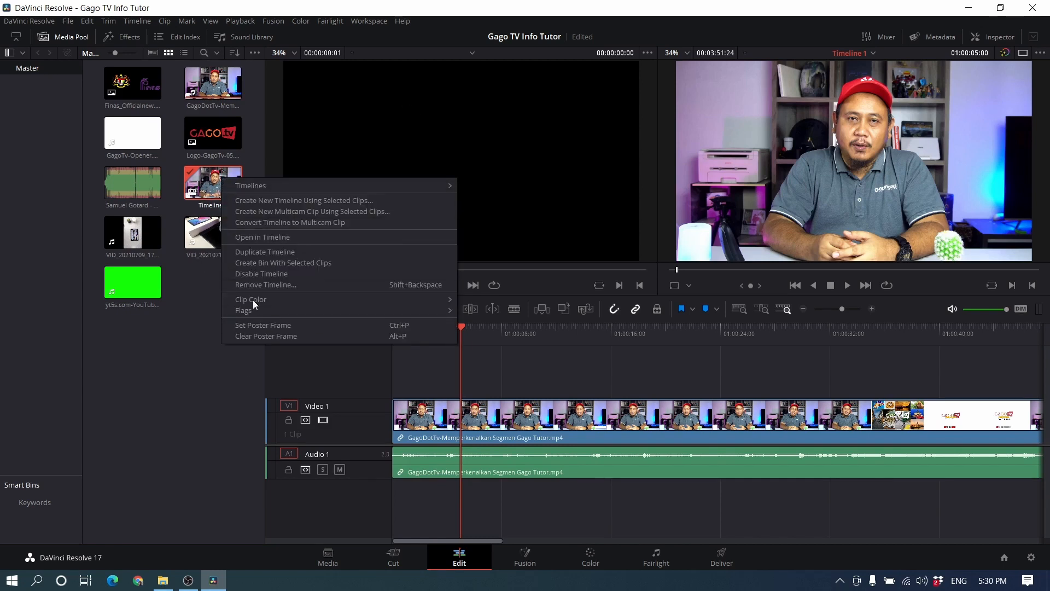
click(195, 319)
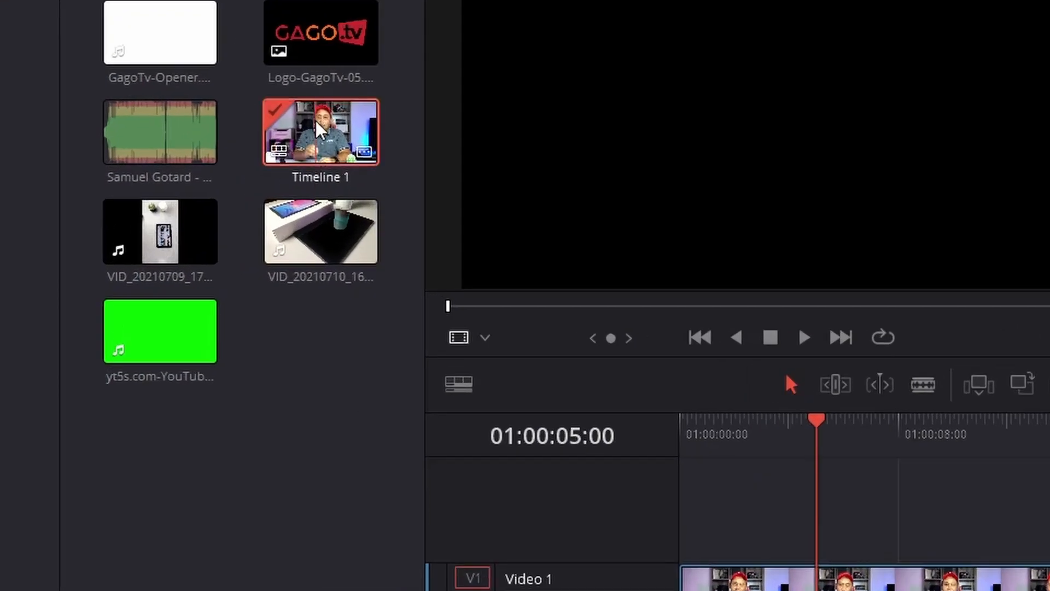
right_click(314, 120)
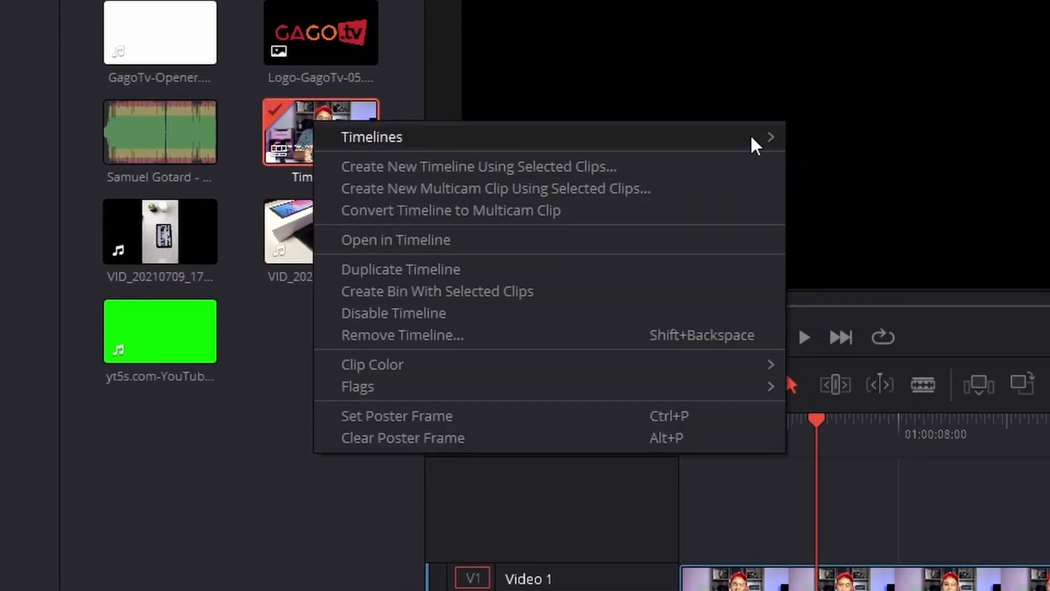
mouse_move(733, 137)
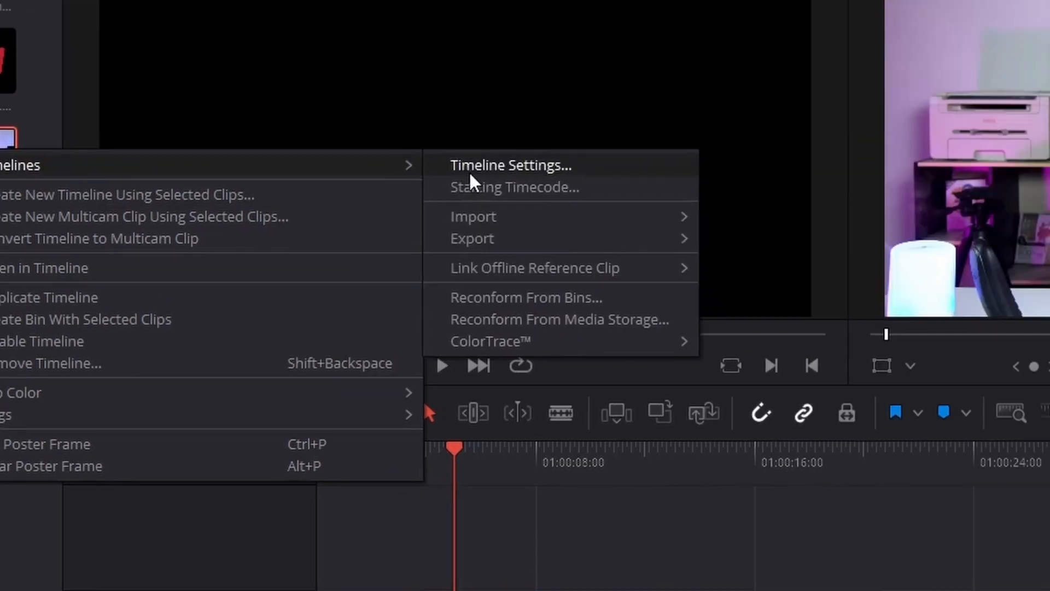
click(829, 137)
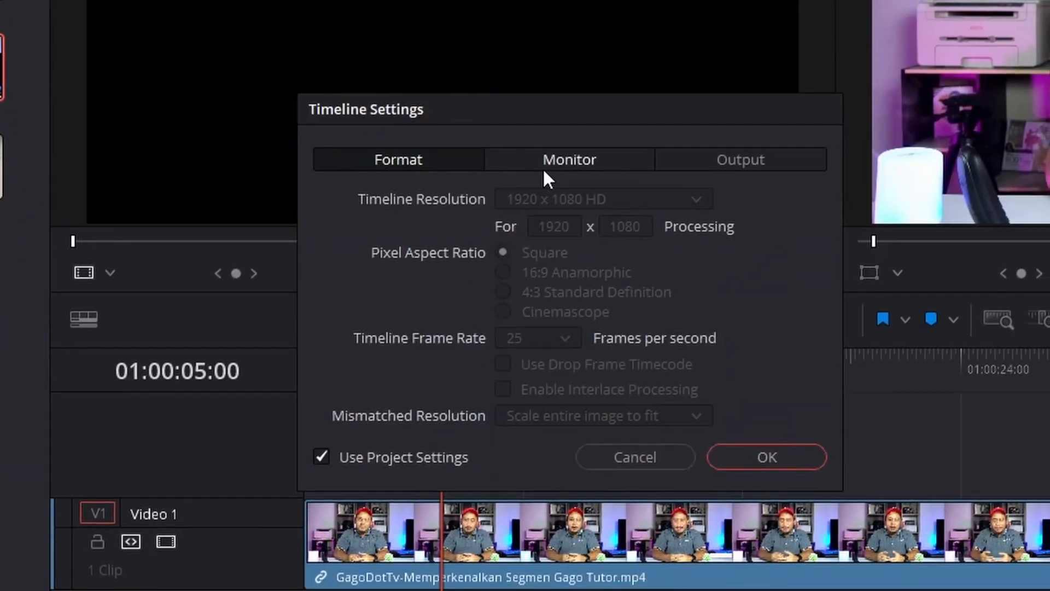
Step: Review the timeline's format and monitor settings, keep Use Project Settings enabled, and close the dialog
click(435, 454)
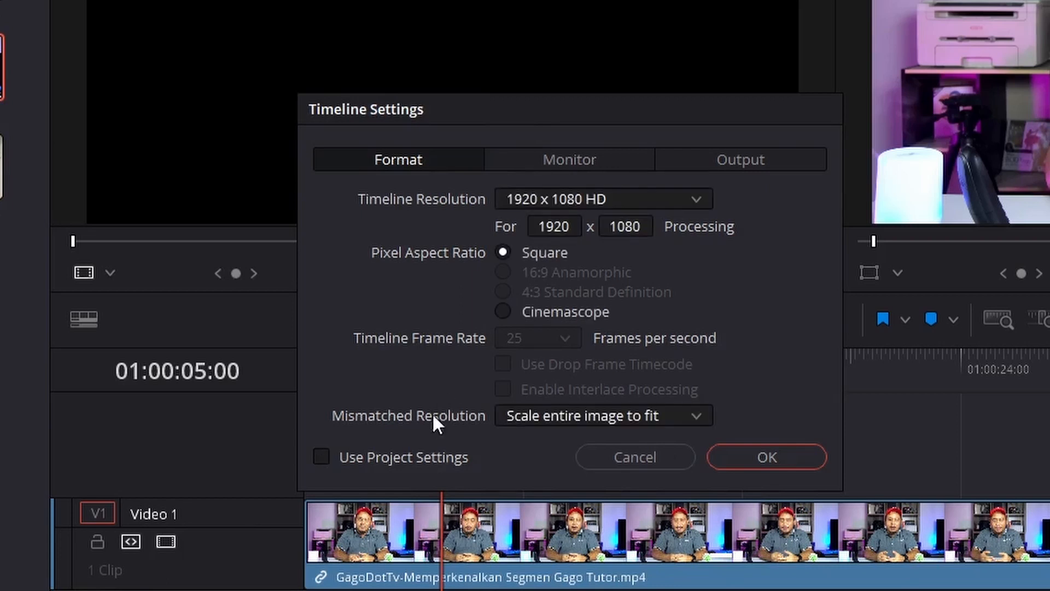
click(425, 458)
click(581, 165)
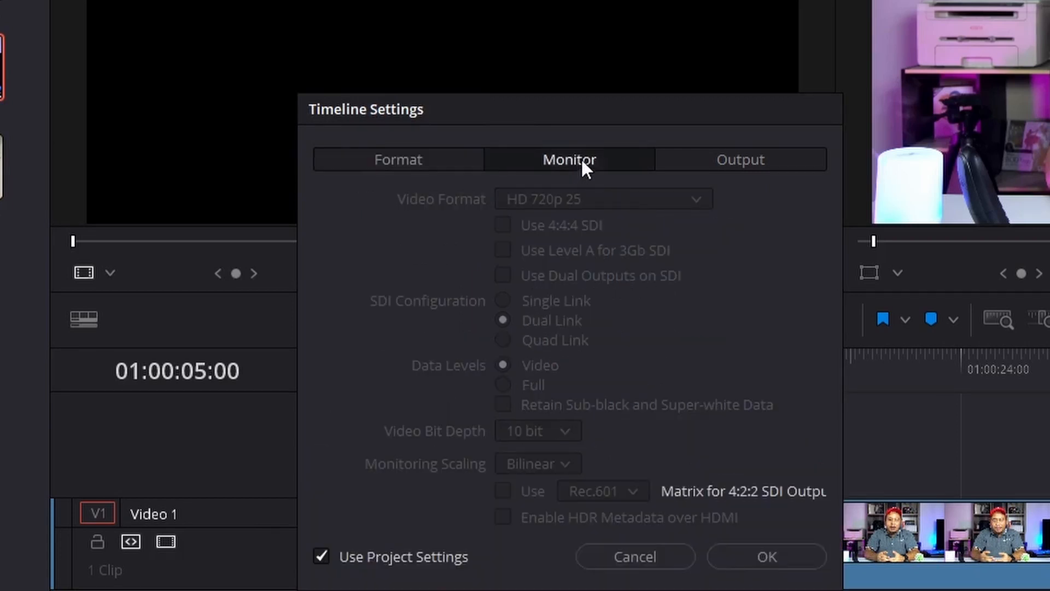
click(758, 556)
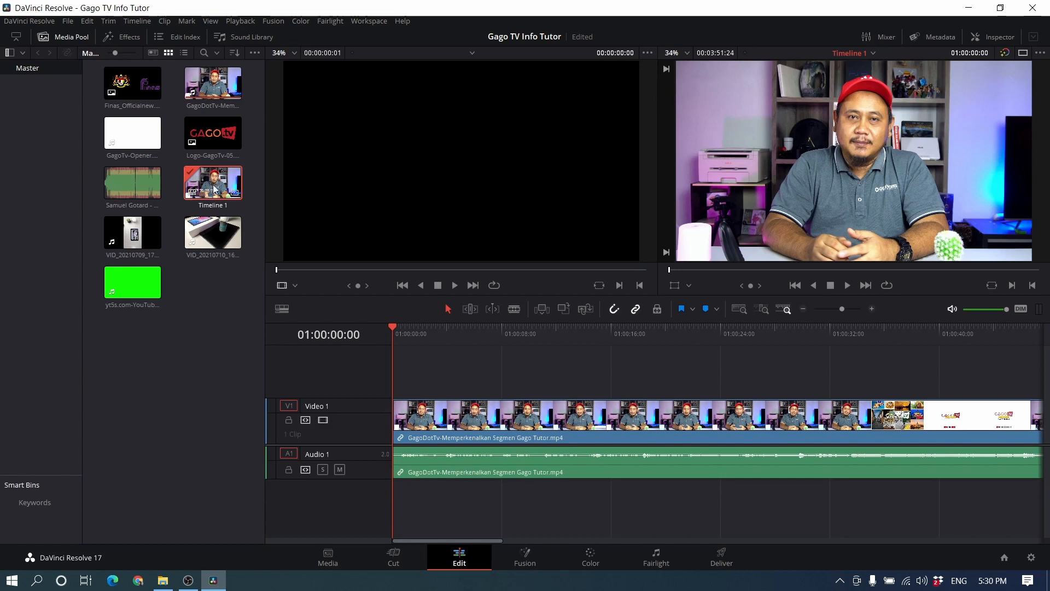
Step: Load the GagoDotTv-Memperkenalkan clip from the media pool into the source viewer for preview
double_click(209, 84)
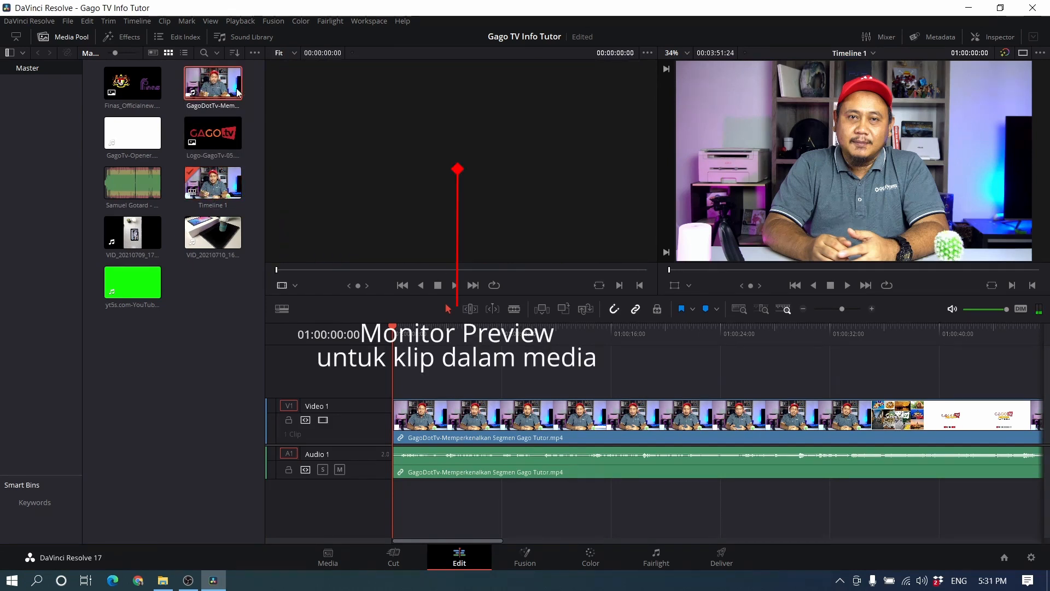
mouse_move(209, 91)
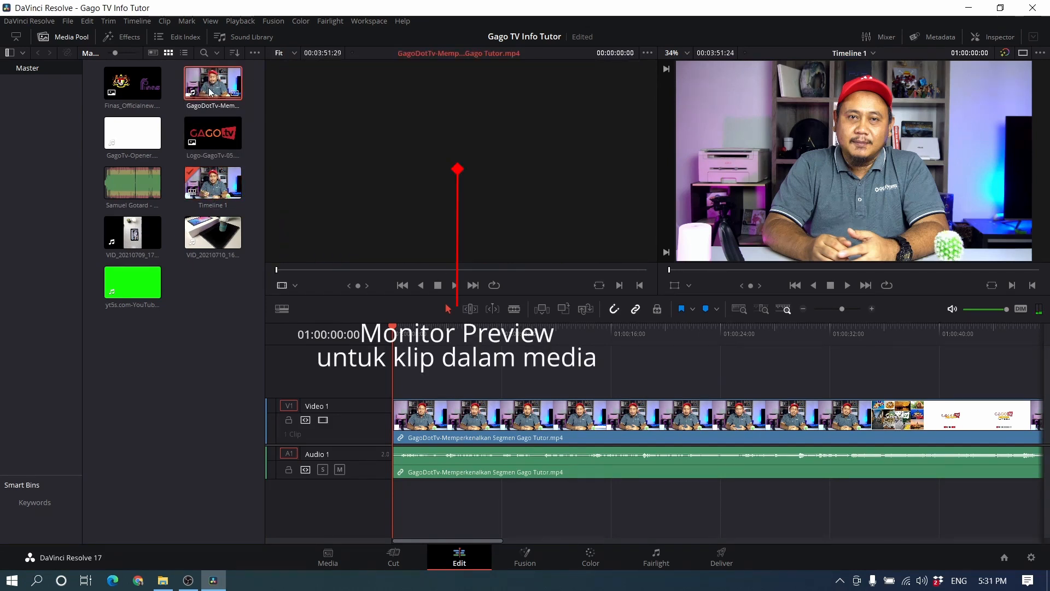
drag(210, 92, 410, 173)
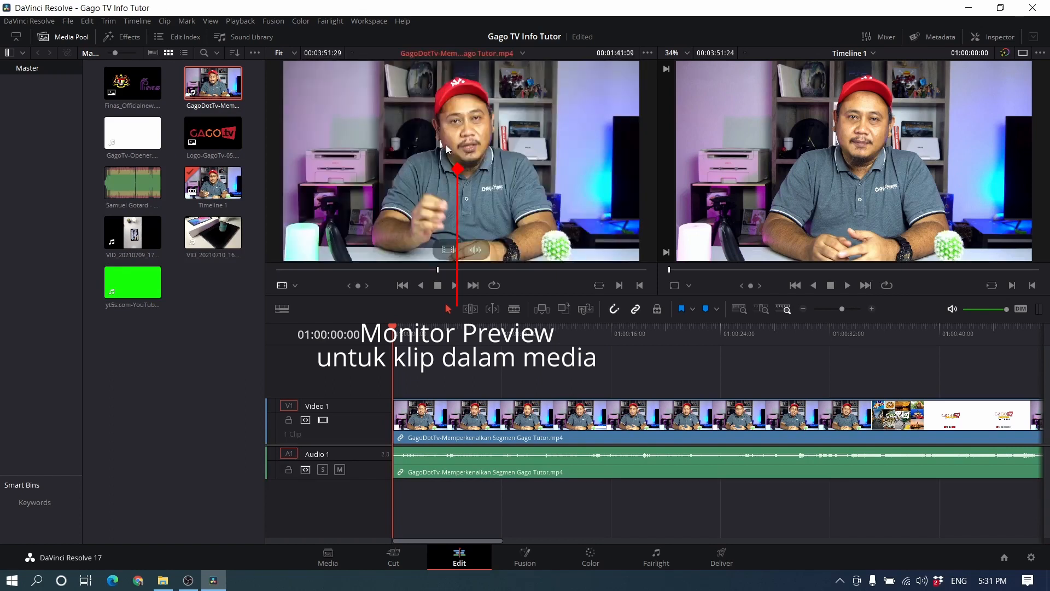
Step: Scrub the playhead back and forth along the timeline to preview the edit, leaving it at 01:00:10:12
click(823, 140)
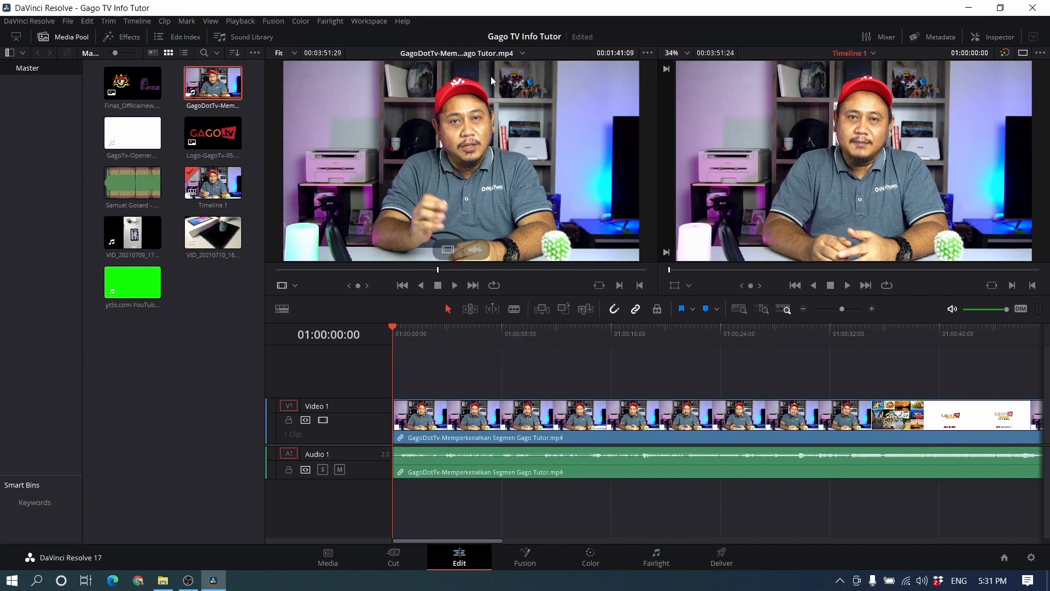
click(452, 333)
click(510, 334)
click(611, 336)
click(681, 334)
click(729, 338)
click(809, 336)
click(869, 334)
click(915, 332)
click(957, 331)
click(882, 332)
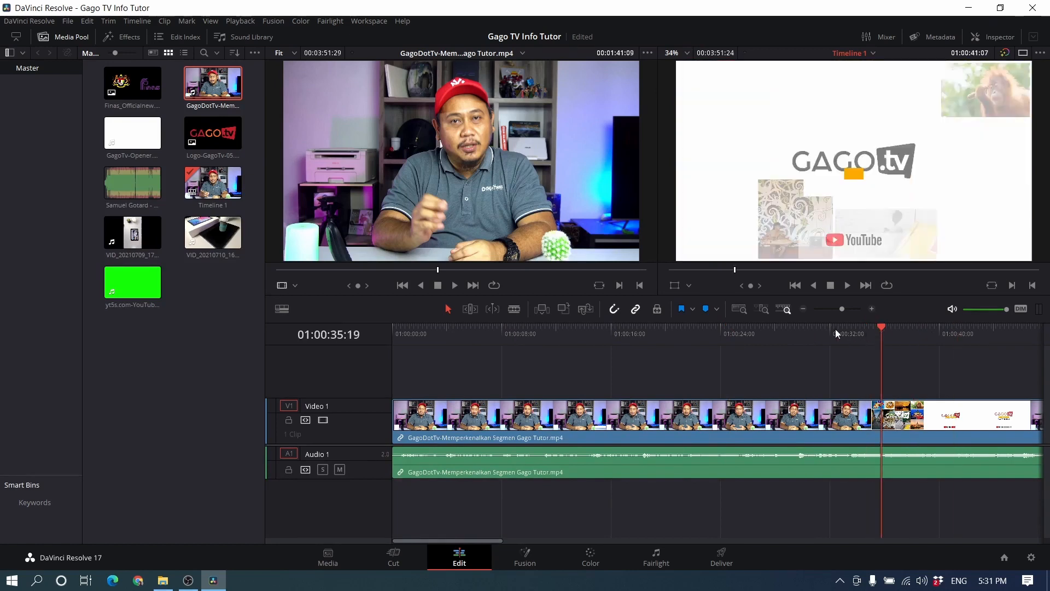
click(773, 328)
click(671, 330)
click(591, 331)
click(535, 335)
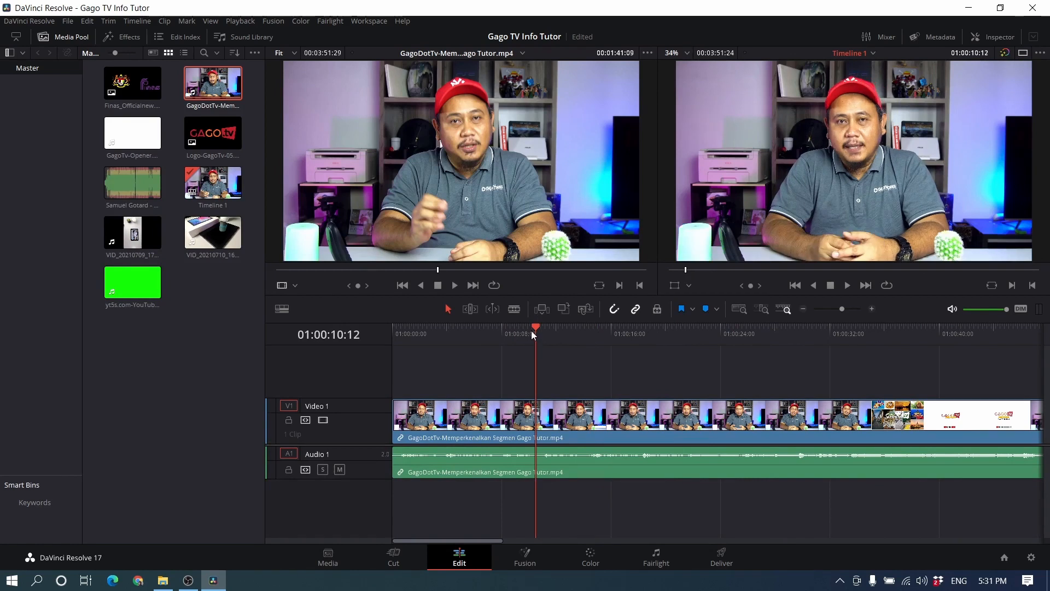
Step: Move the GagoDotTv clip with its linked audio later on the timeline, to start about 14 seconds in
drag(441, 418, 621, 416)
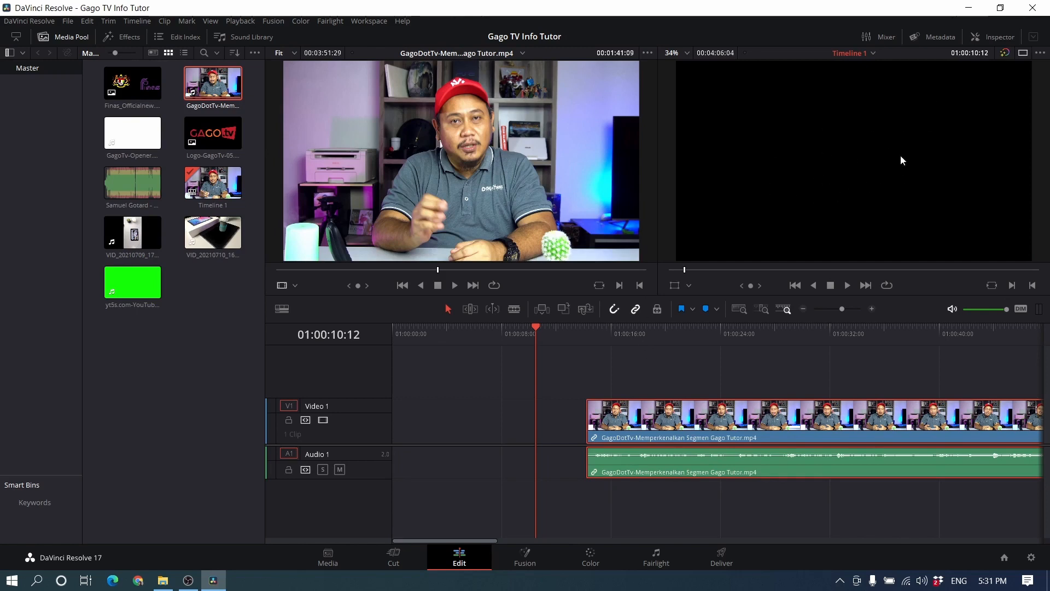
Step: Move the GagoDotTv clip with its linked audio earlier so it begins at the very start of the timeline
drag(766, 422, 638, 423)
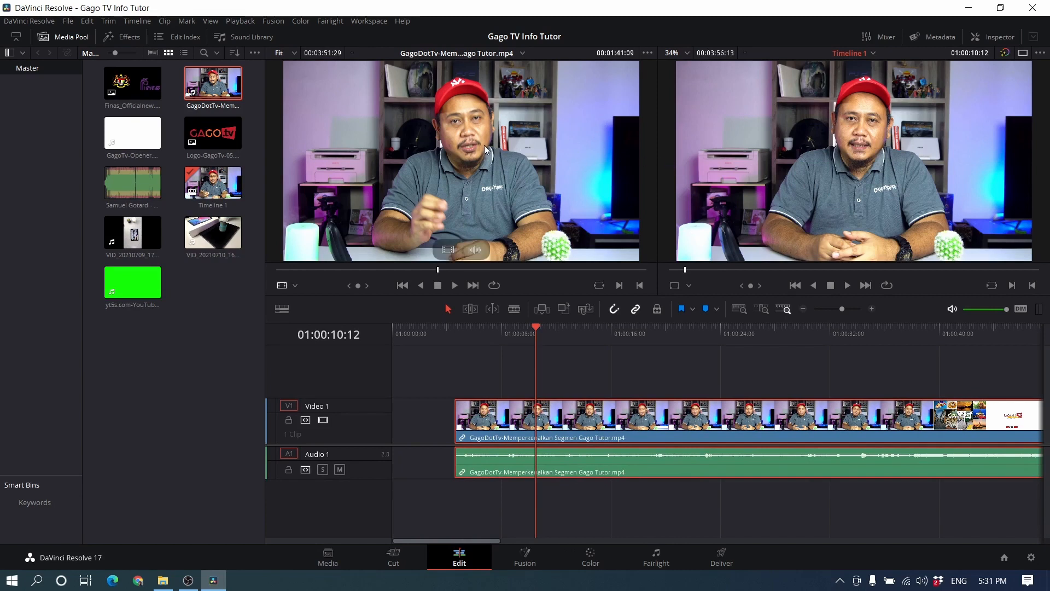
click(442, 133)
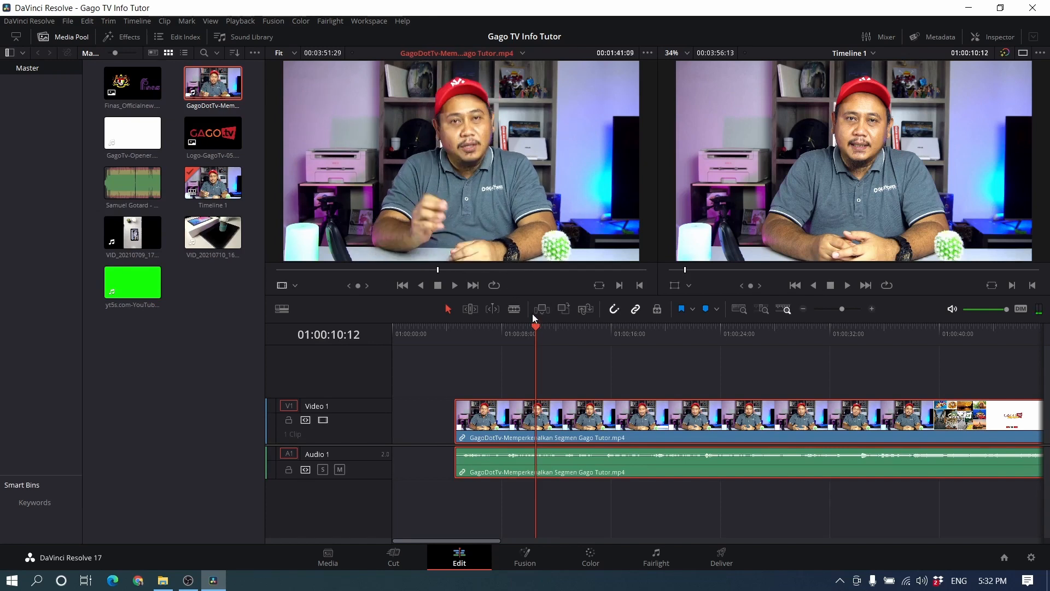
drag(633, 414, 570, 414)
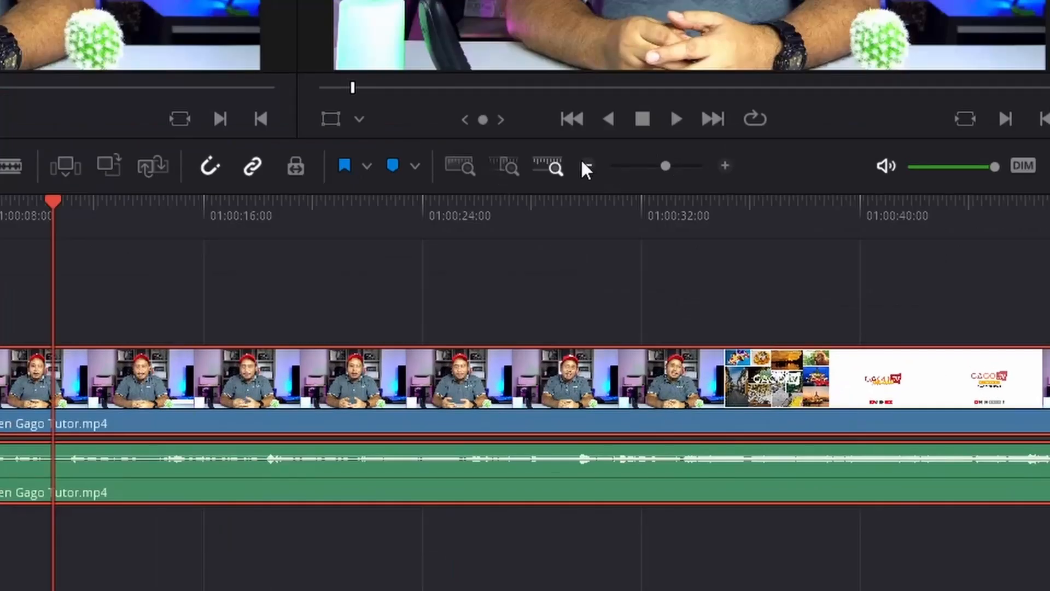
Step: Zoom the timeline out and in to try different scales, and fit the whole edit in view
click(588, 165)
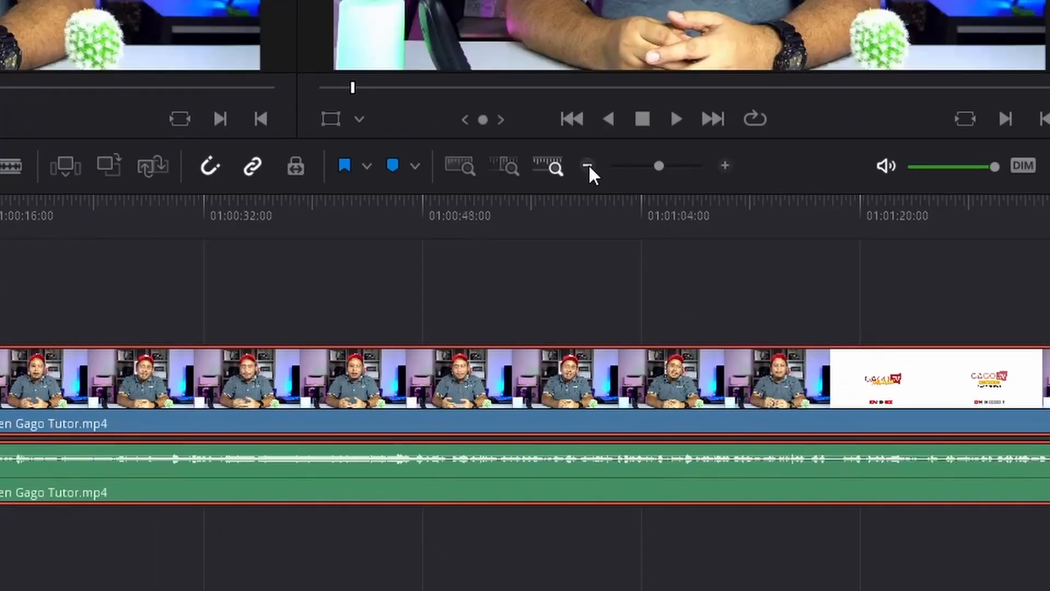
click(589, 165)
click(588, 165)
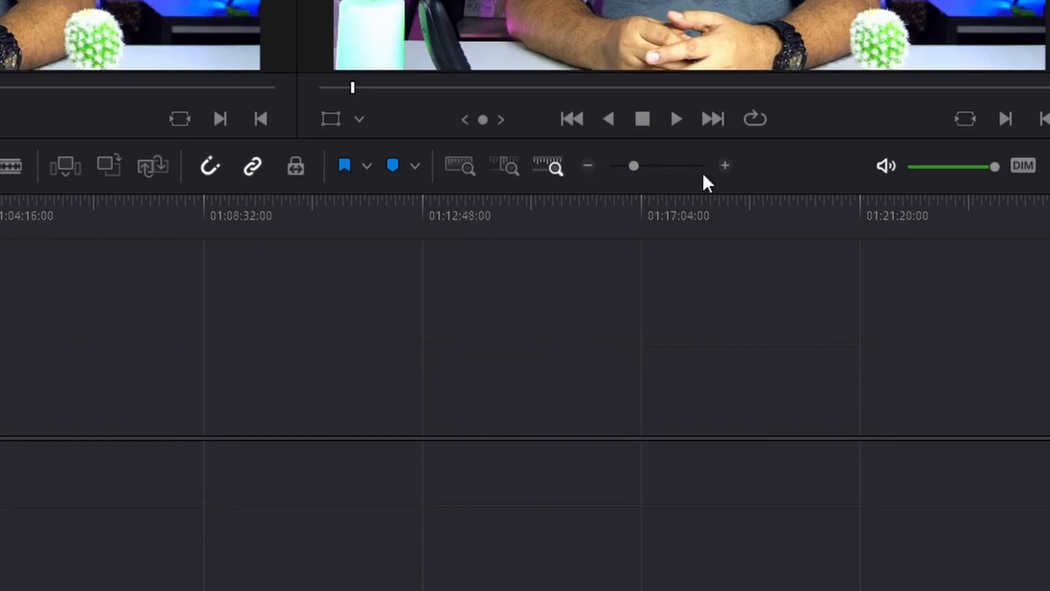
click(723, 167)
click(723, 167)
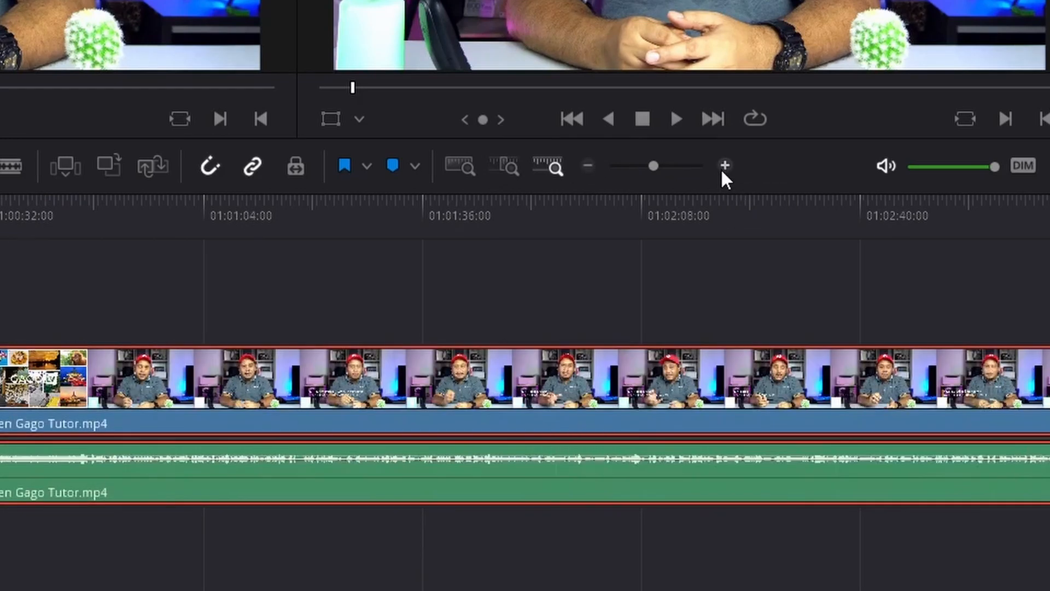
click(723, 167)
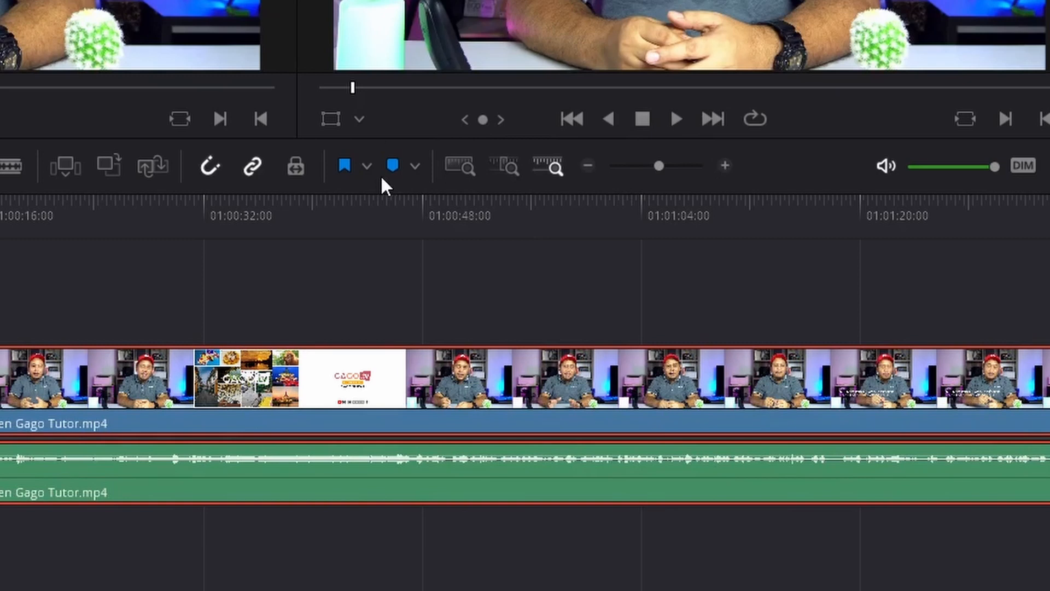
click(590, 168)
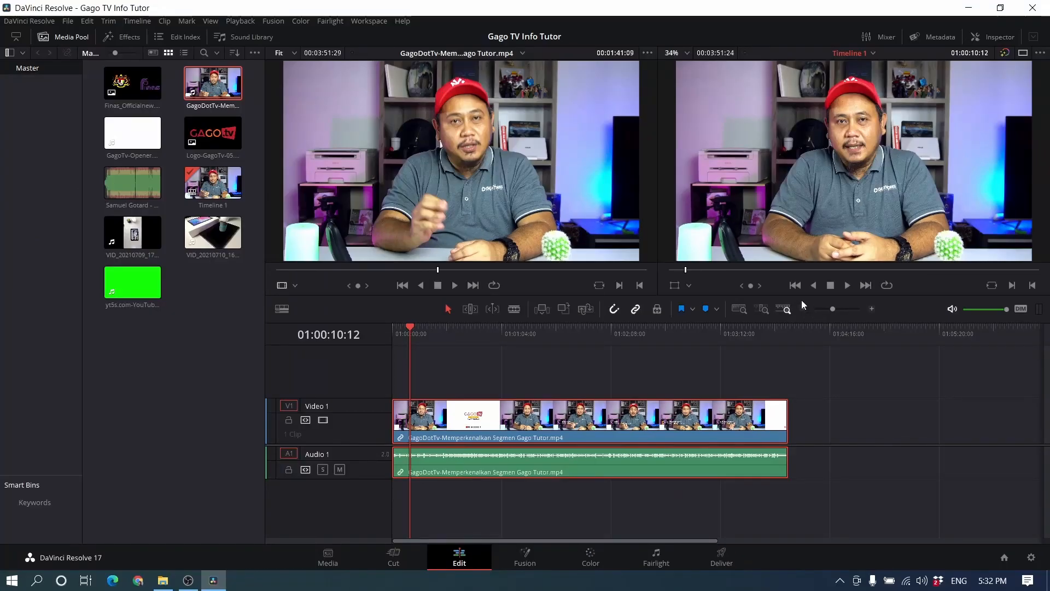
key(shift+z)
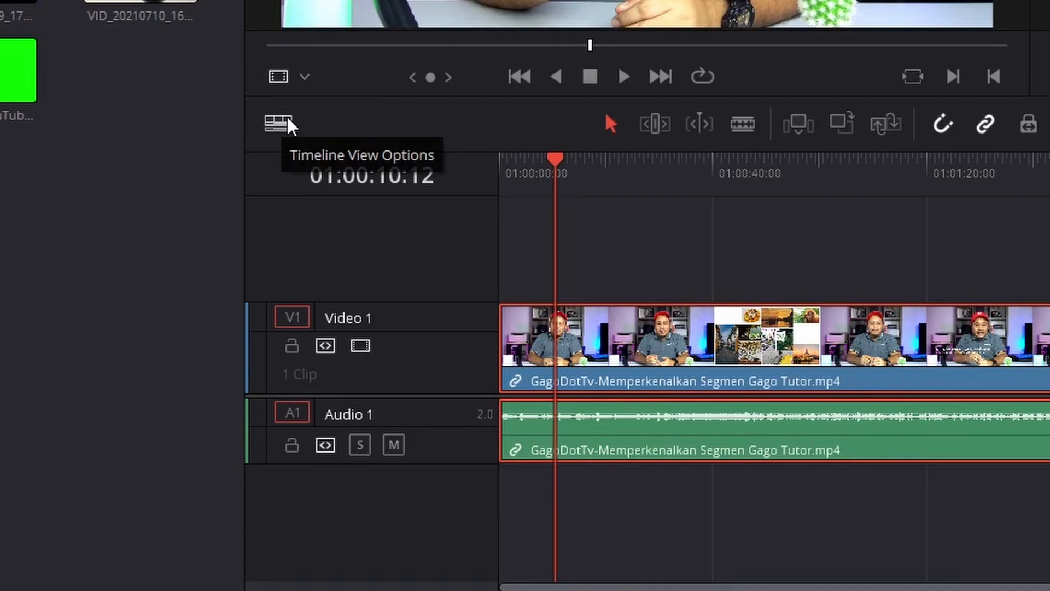
Step: Turn on stacked timelines in the timeline view options, and toggle the audio waveforms off and back on
click(290, 113)
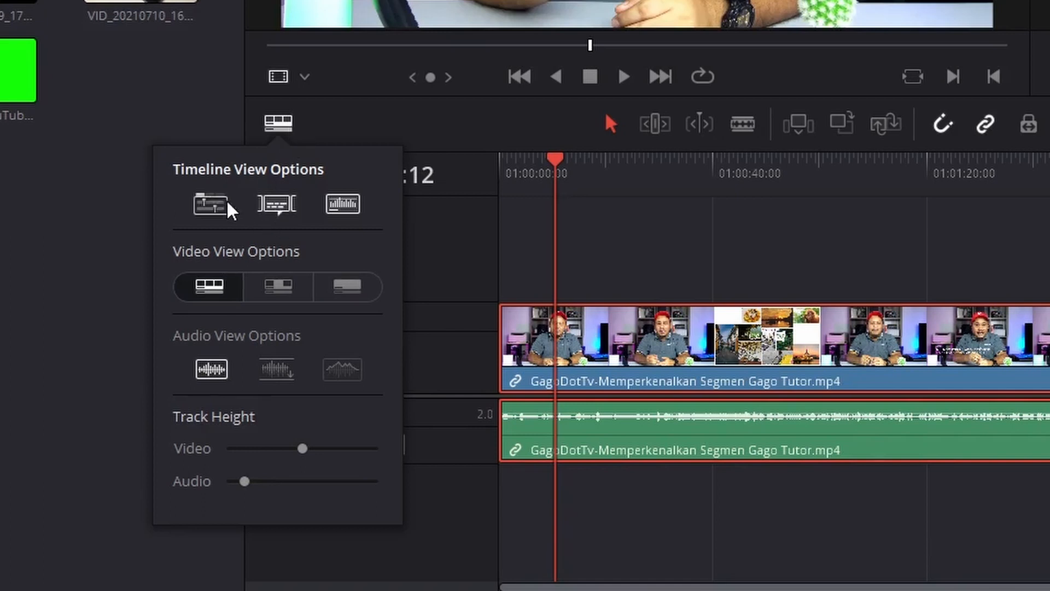
click(208, 202)
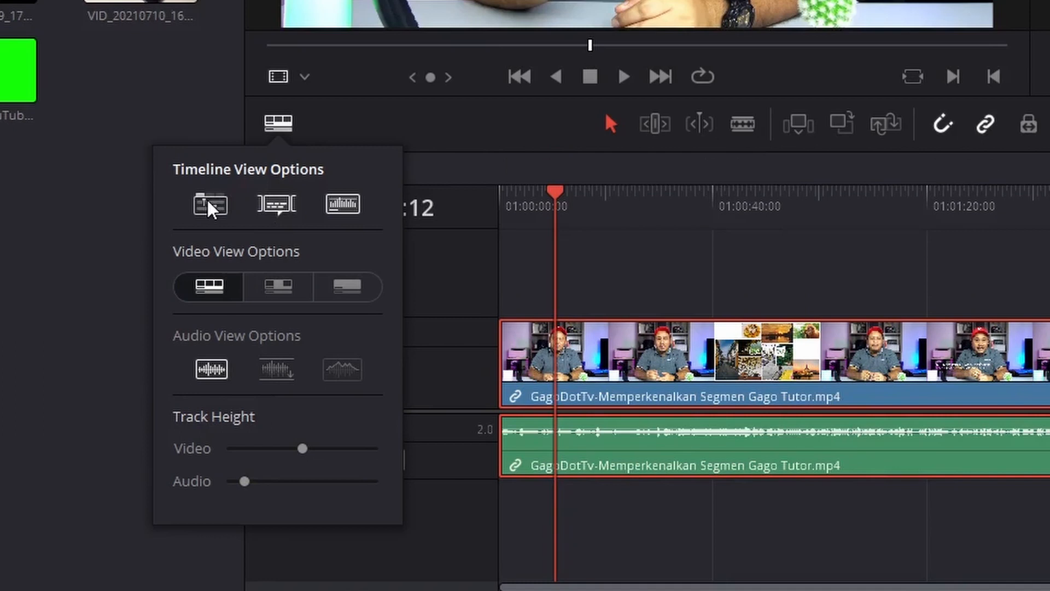
click(356, 200)
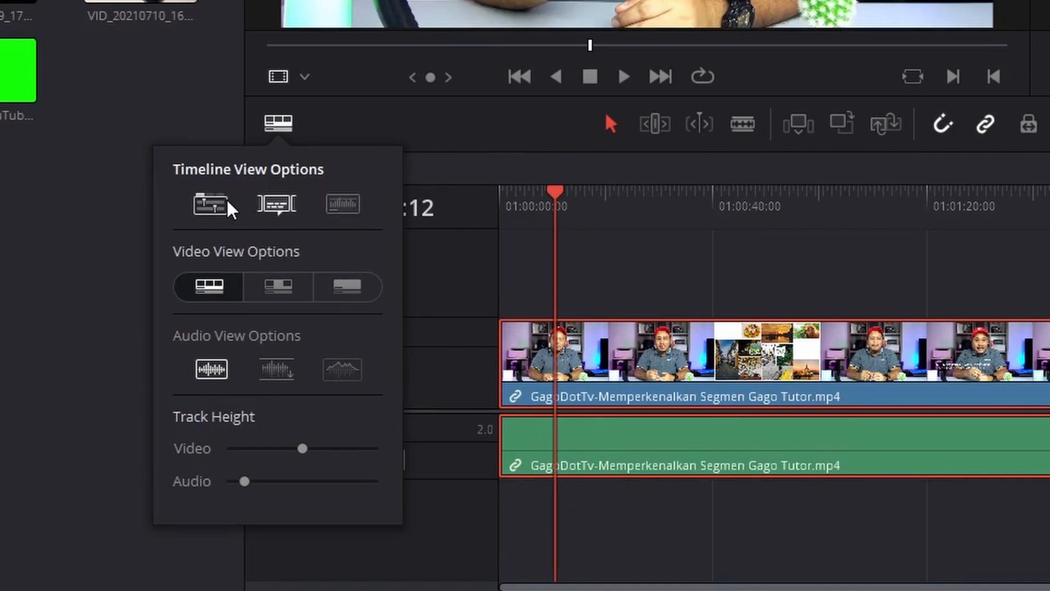
click(228, 202)
click(333, 203)
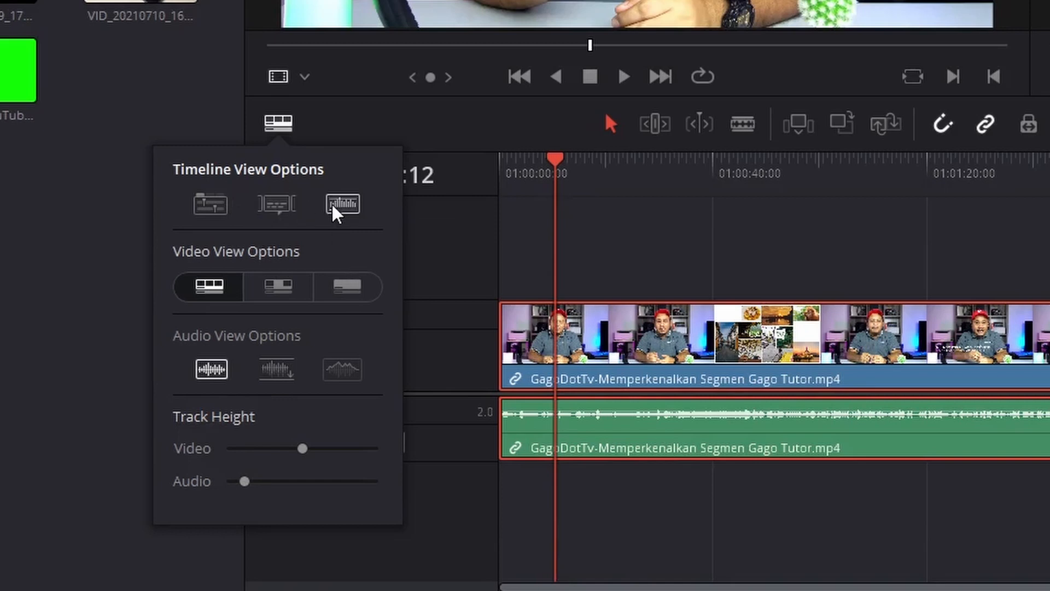
click(226, 201)
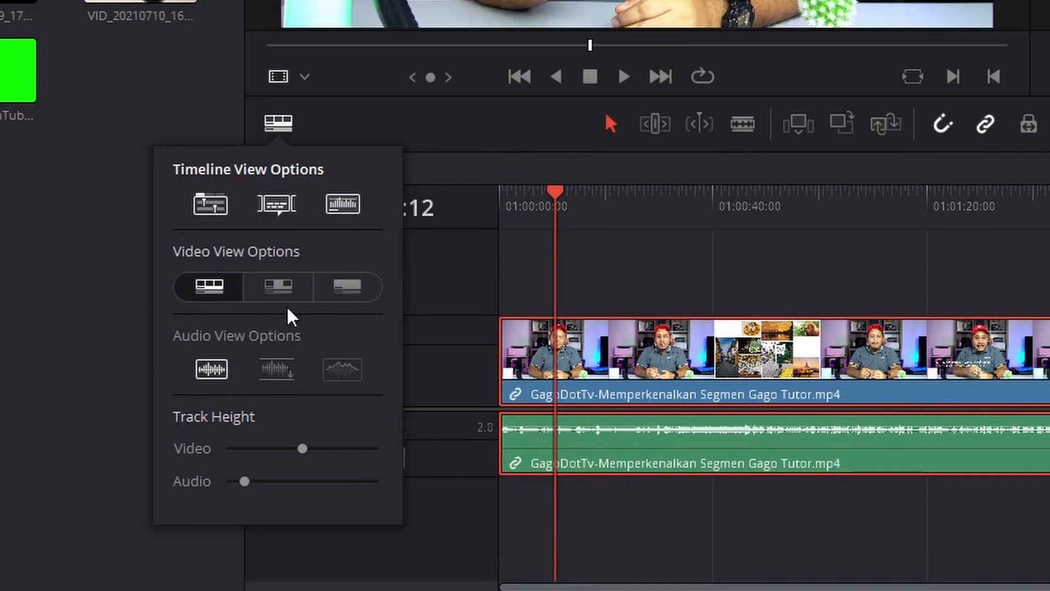
Step: Compare the thumbnail and simple views for the video track, and return it to the filmstrip view
click(282, 290)
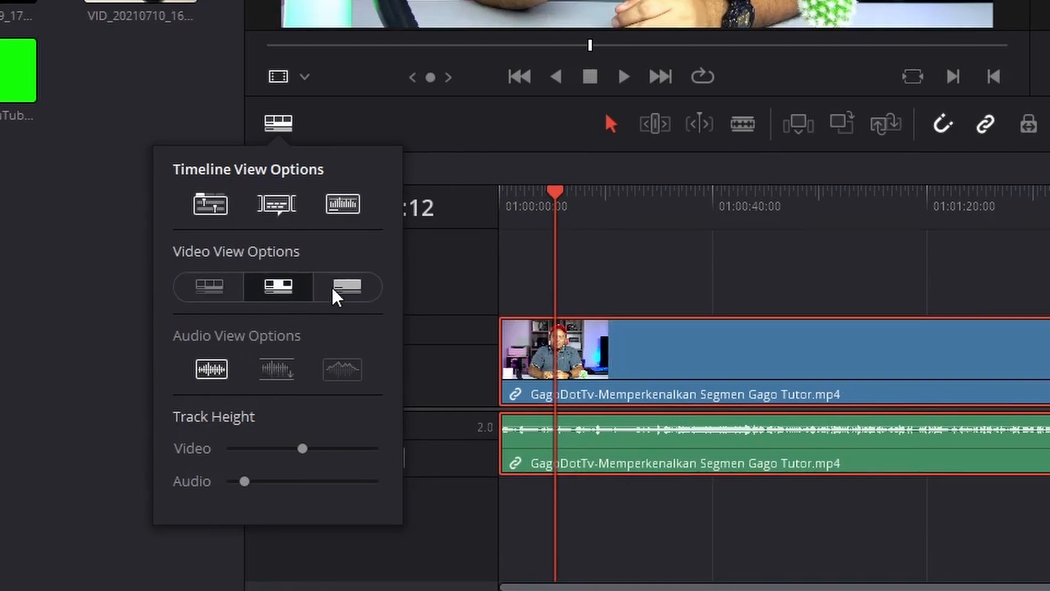
click(222, 284)
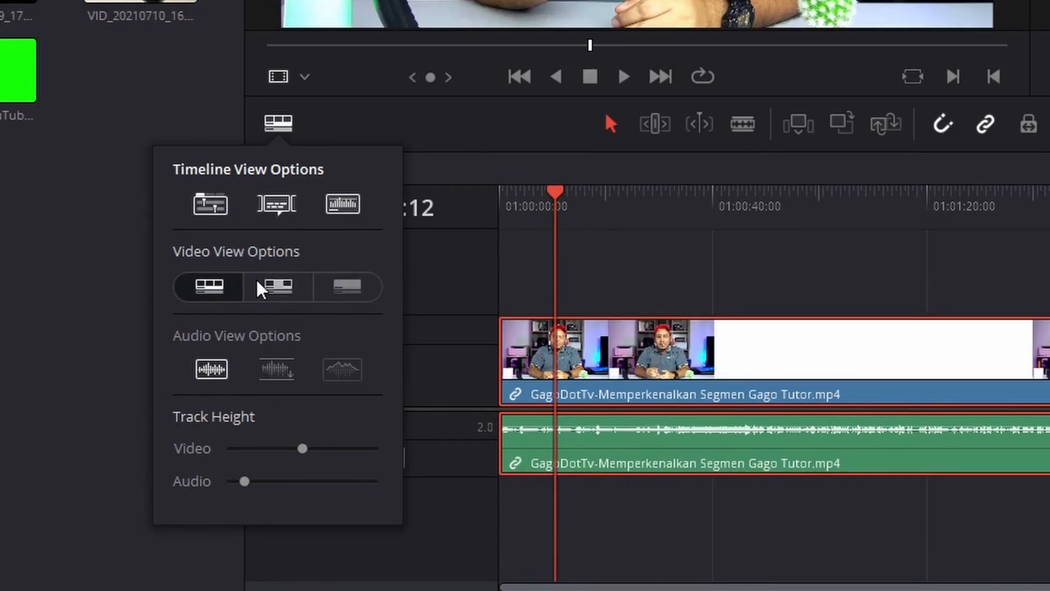
click(285, 284)
click(343, 289)
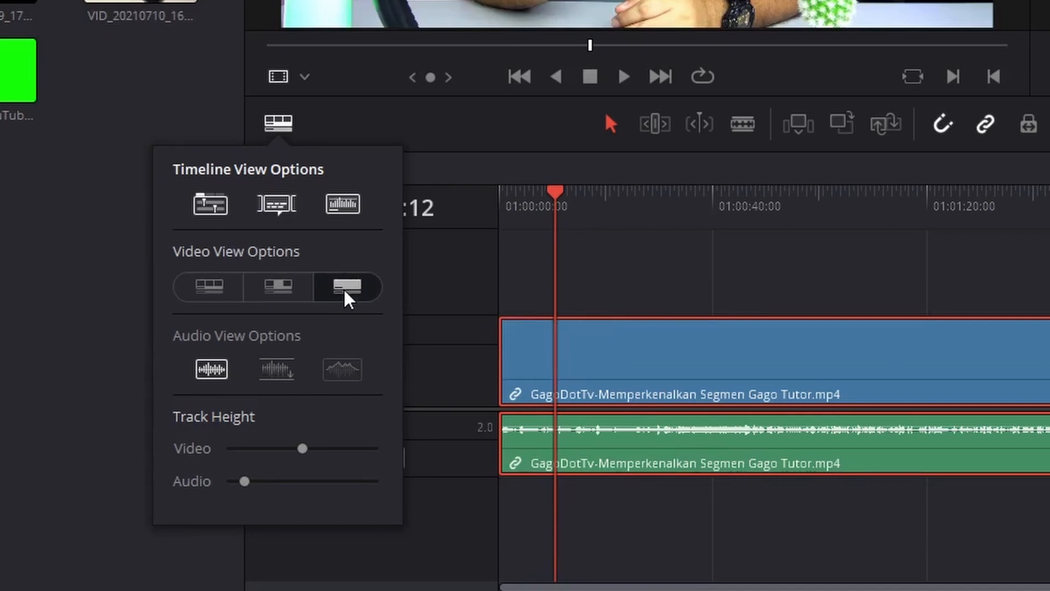
click(223, 290)
click(270, 285)
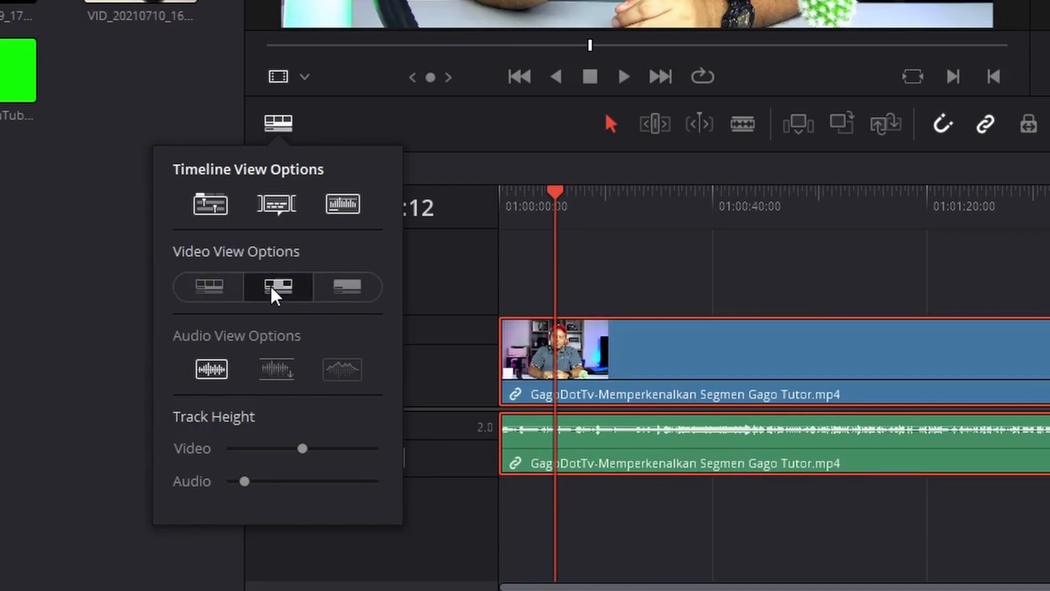
click(201, 295)
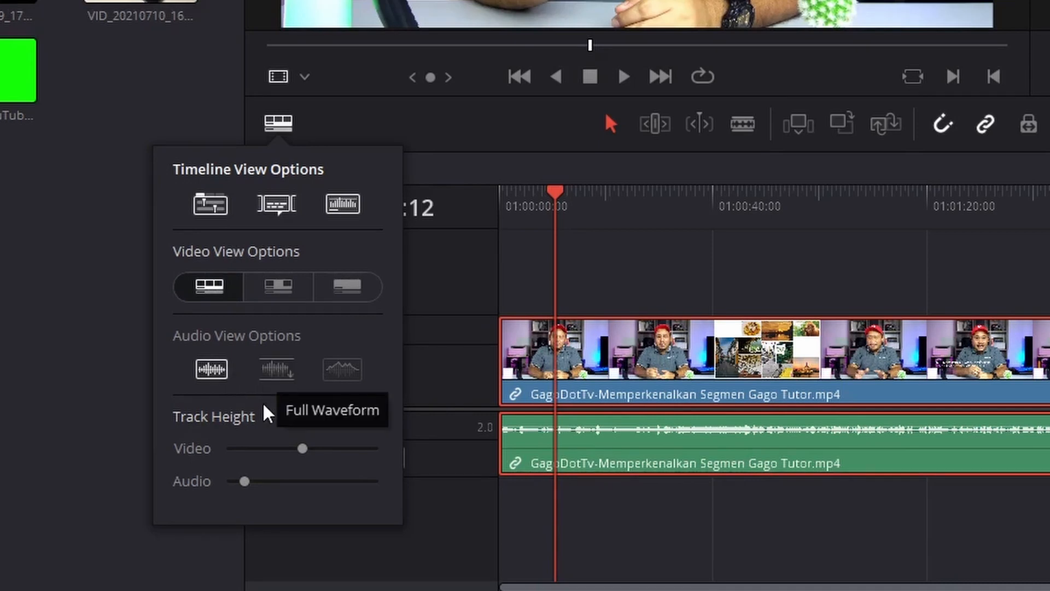
Step: Reduce the video track height, slightly increase the audio track height, and close the view options
drag(302, 449, 250, 482)
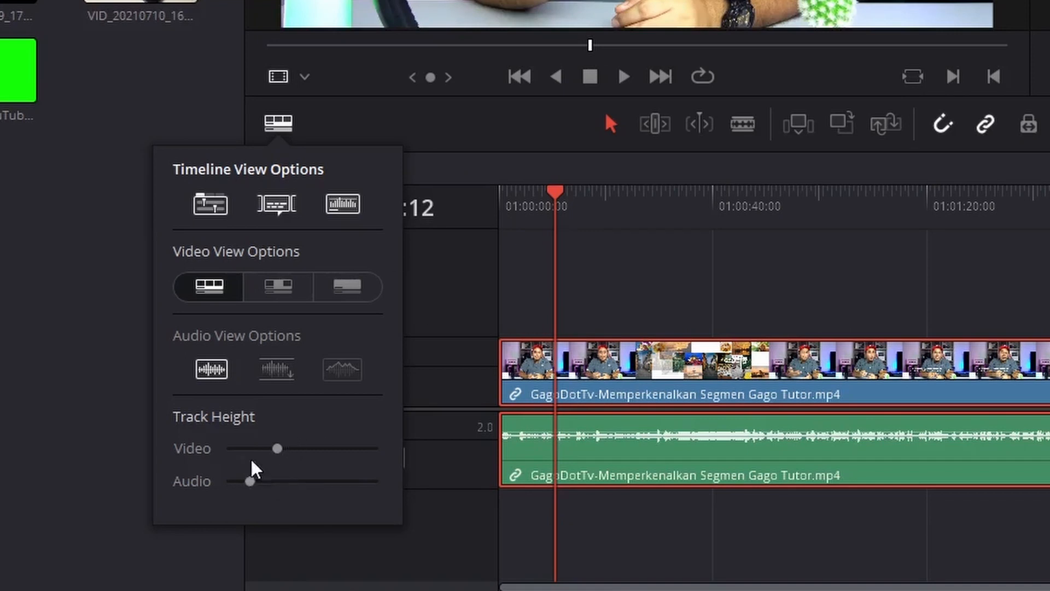
click(291, 125)
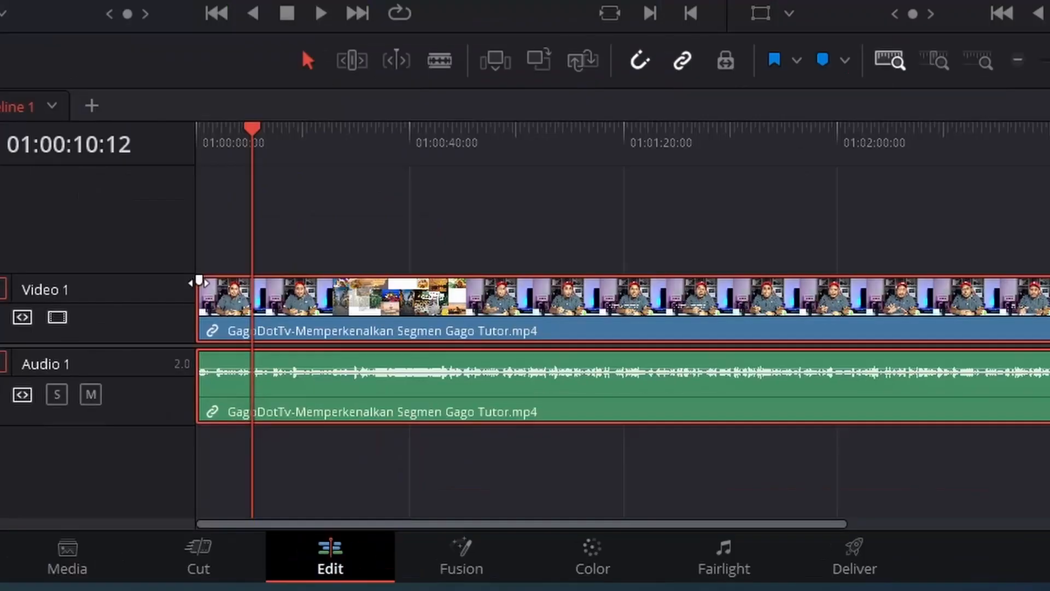
Step: Trim both ends of the GagoDotTv clip with its audio to run from about 01:00:15 to 01:01:17 on the timeline
drag(199, 281, 255, 310)
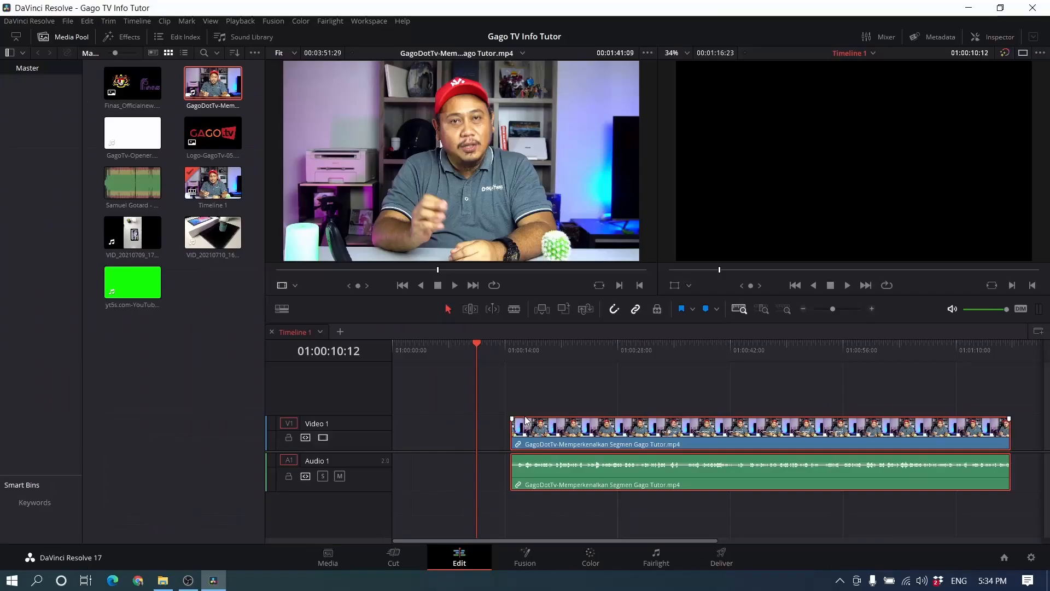
mouse_move(602, 441)
mouse_down()
mouse_move(568, 441)
mouse_move(602, 432)
mouse_up()
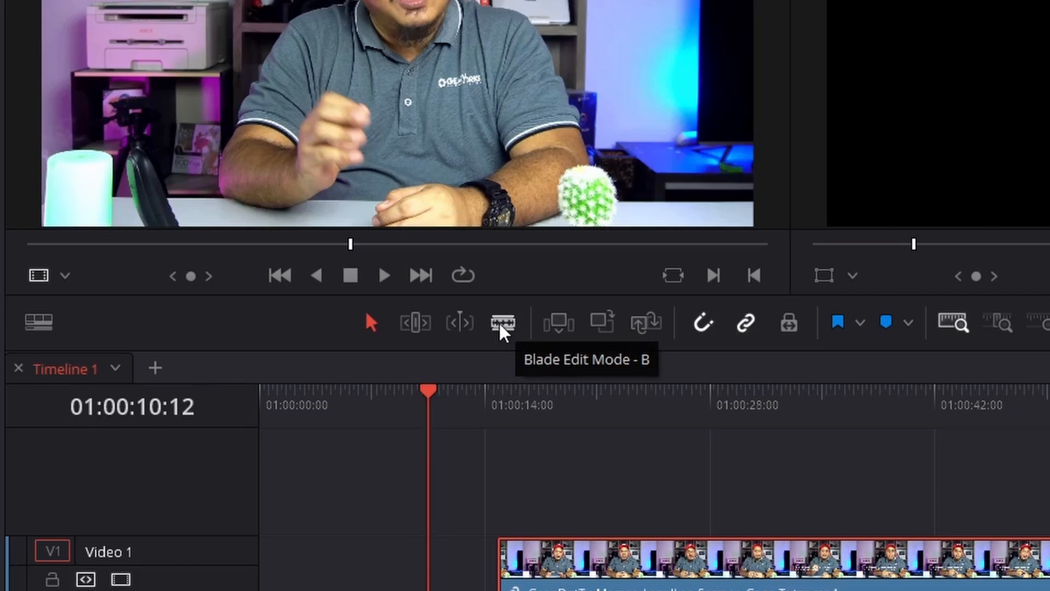
Step: Move the trimmed clip later and extend its start back over the logo opener footage to about 01:00:14
click(501, 323)
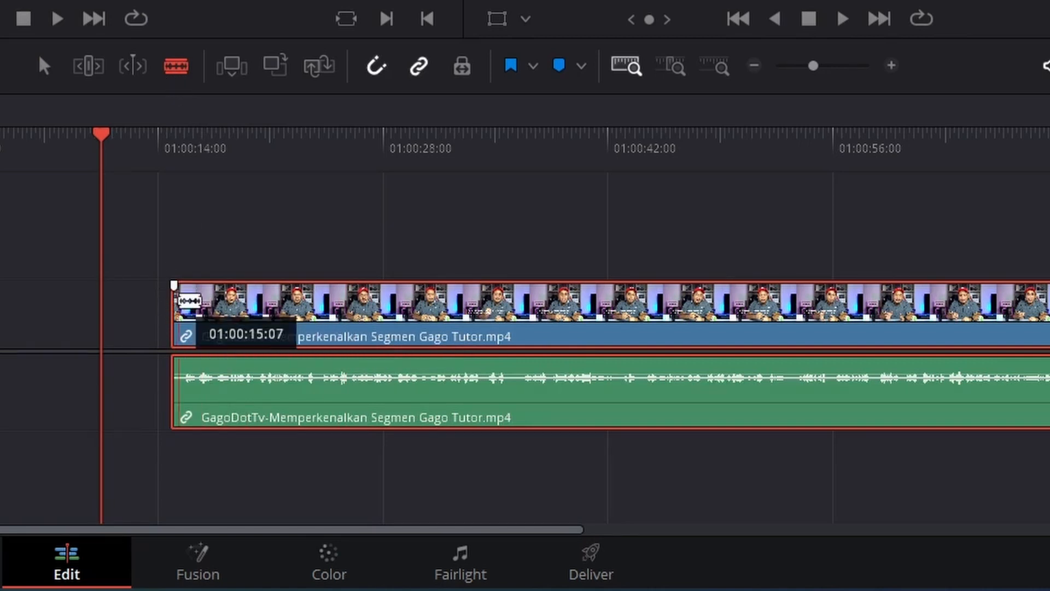
click(44, 66)
drag(185, 317, 407, 323)
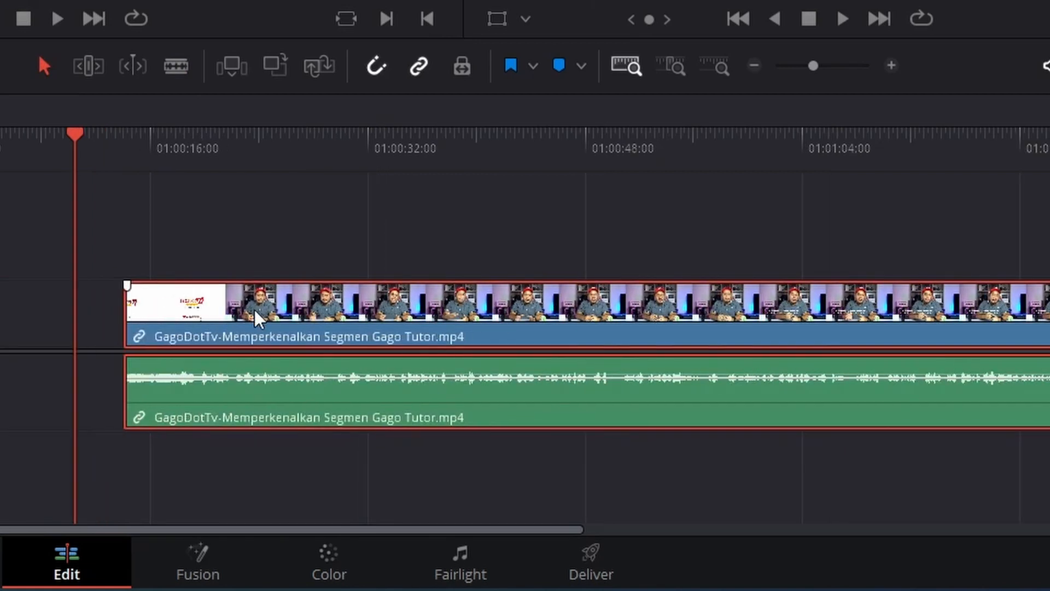
Step: Split the clip and its linked audio with the Blade at 01:00:21:18
click(191, 141)
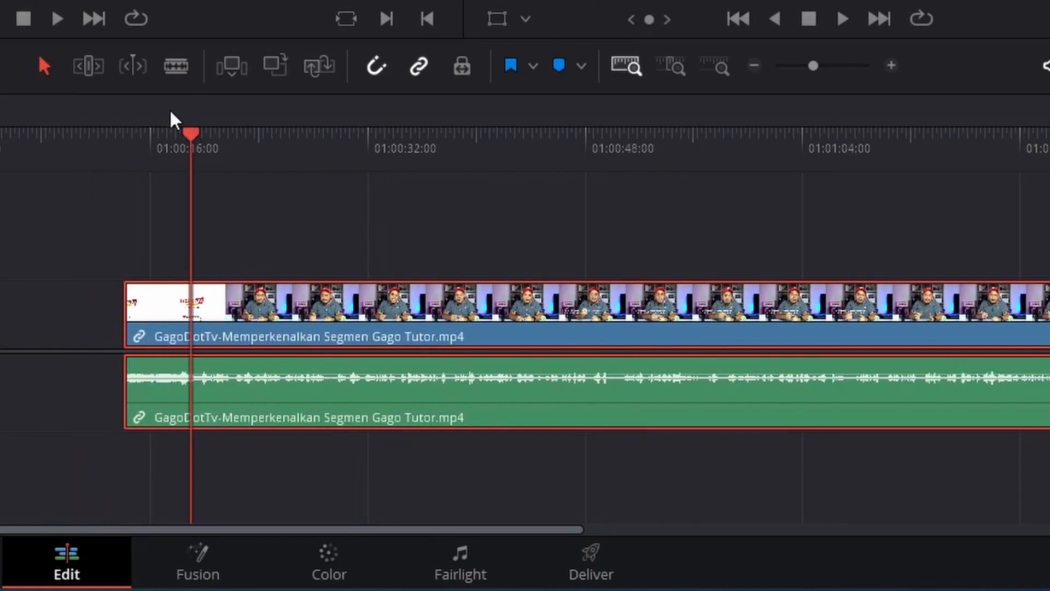
click(176, 66)
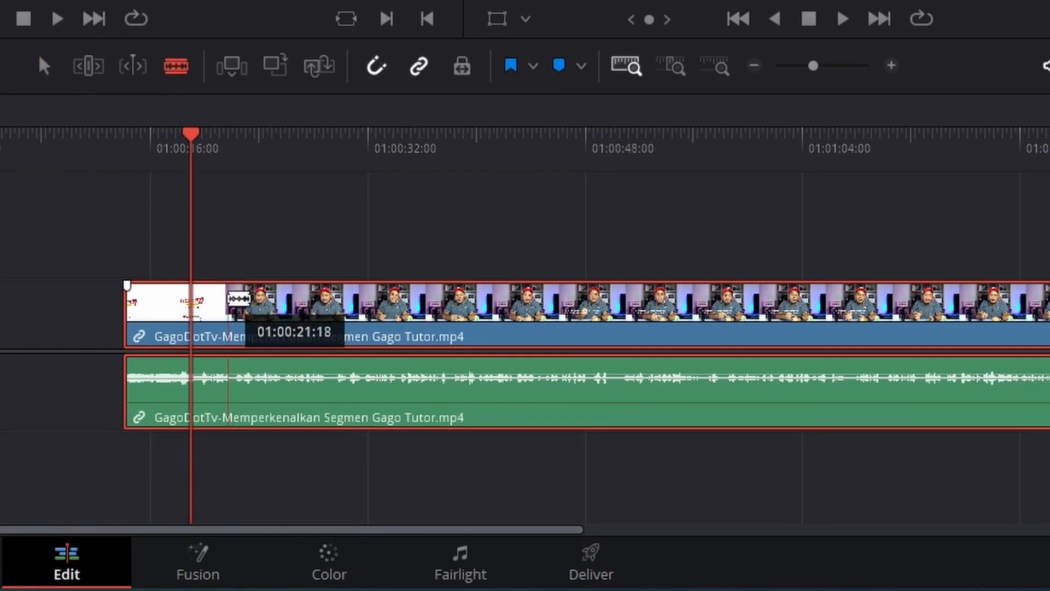
click(228, 298)
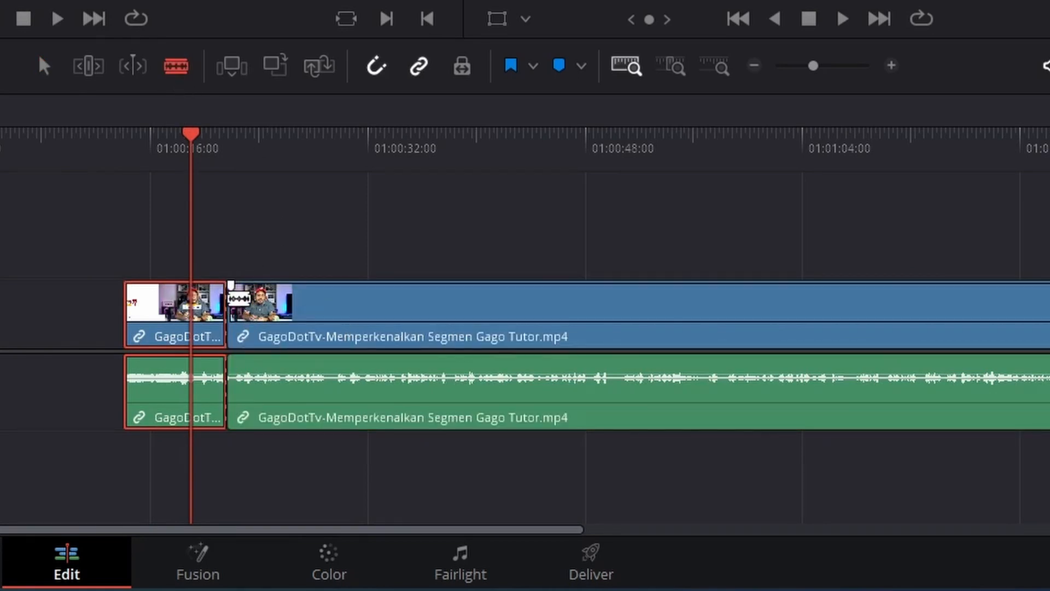
Step: Delete the short piece before the cut and move the remaining clip earlier to start about 3 seconds in
click(48, 71)
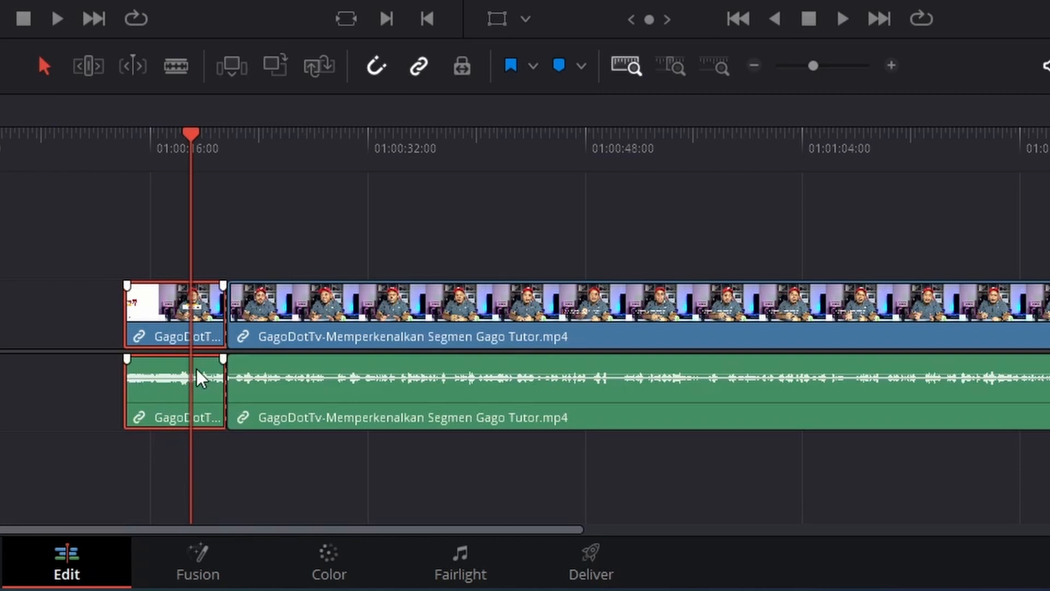
key(BackSpace)
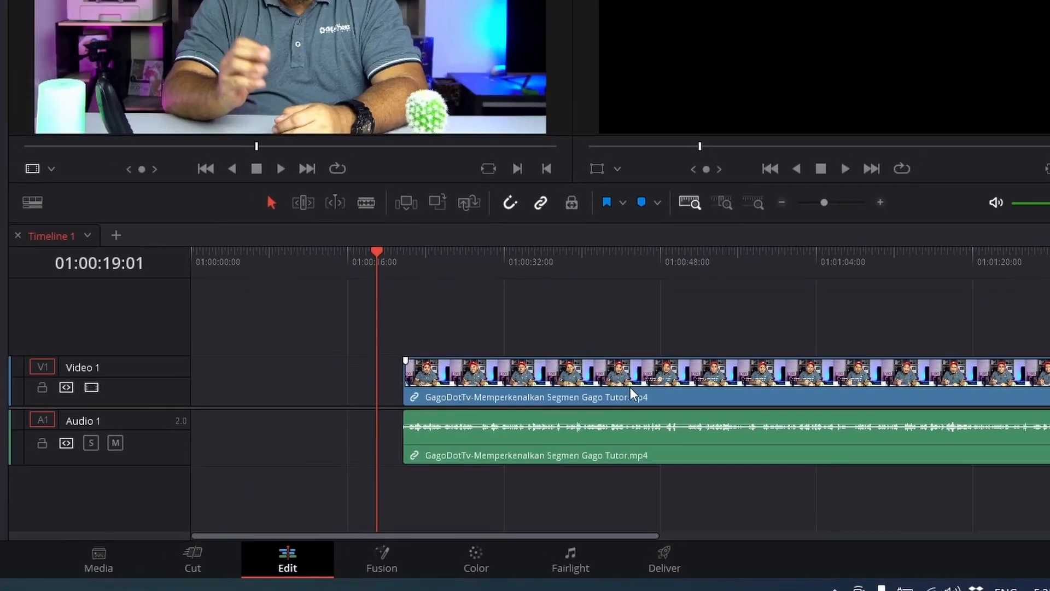
drag(575, 342, 356, 343)
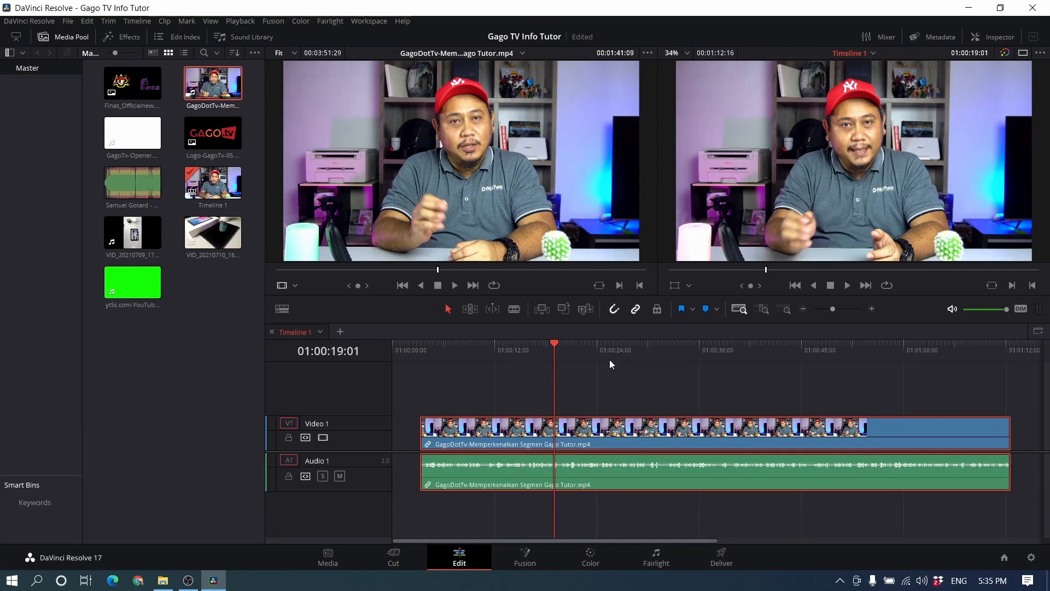
Step: Split the clip and its audio into three parts with Blade cuts at 01:00:33:07 and 01:00:45:15
drag(610, 359, 676, 386)
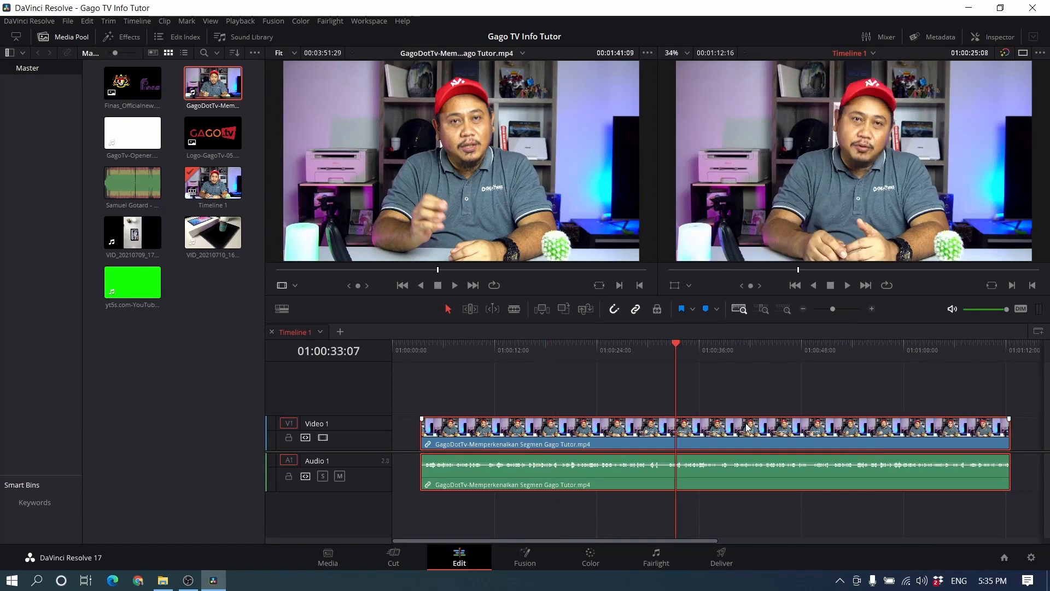
click(515, 309)
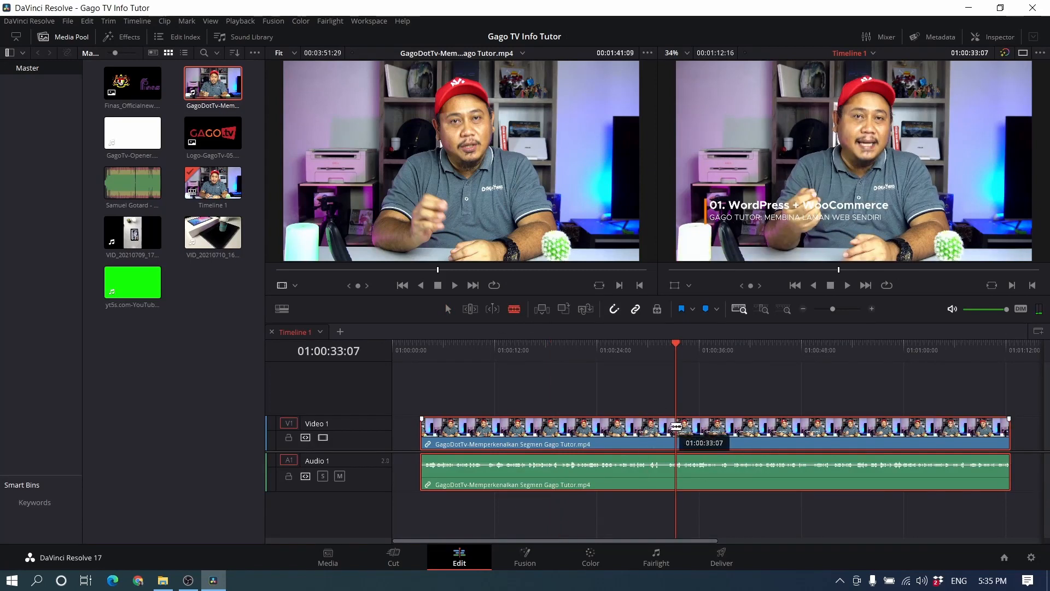
click(677, 428)
click(781, 354)
click(782, 430)
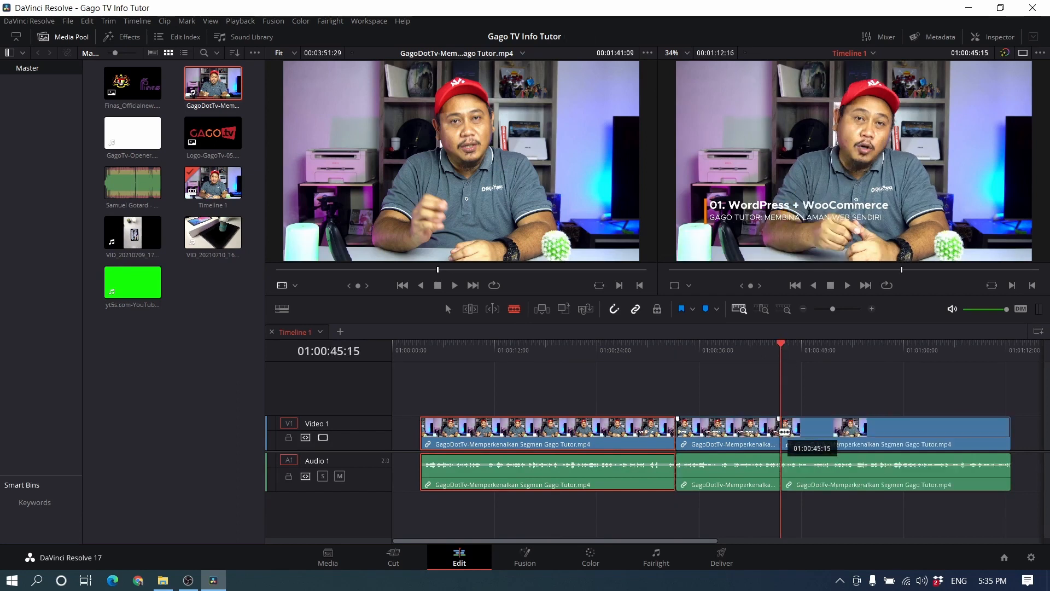
click(448, 309)
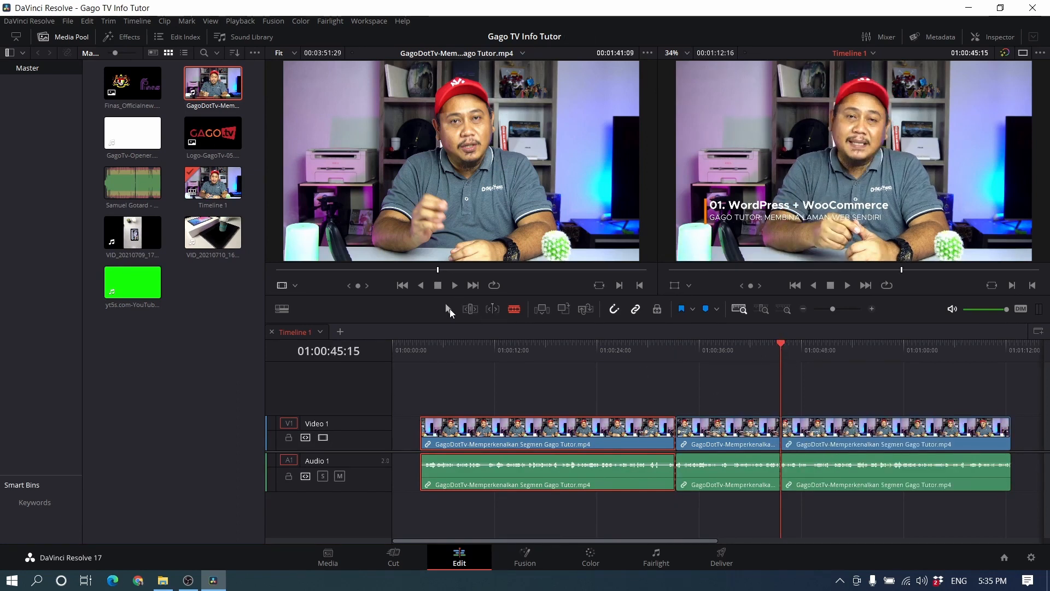
Step: Try a ripple delete on the middle piece of the split presenter clip and undo it
click(705, 435)
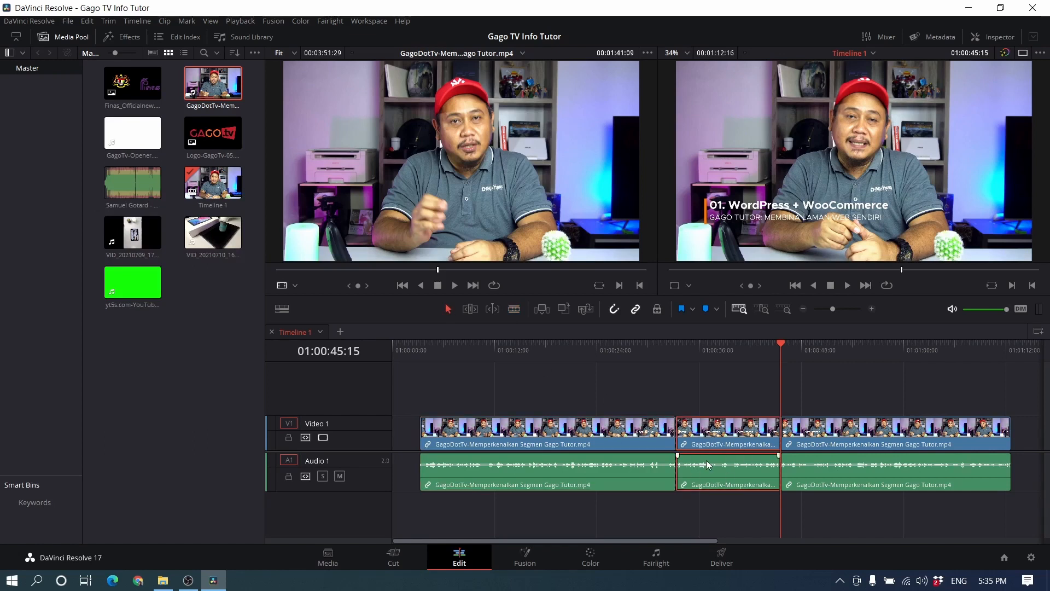
key(Delete)
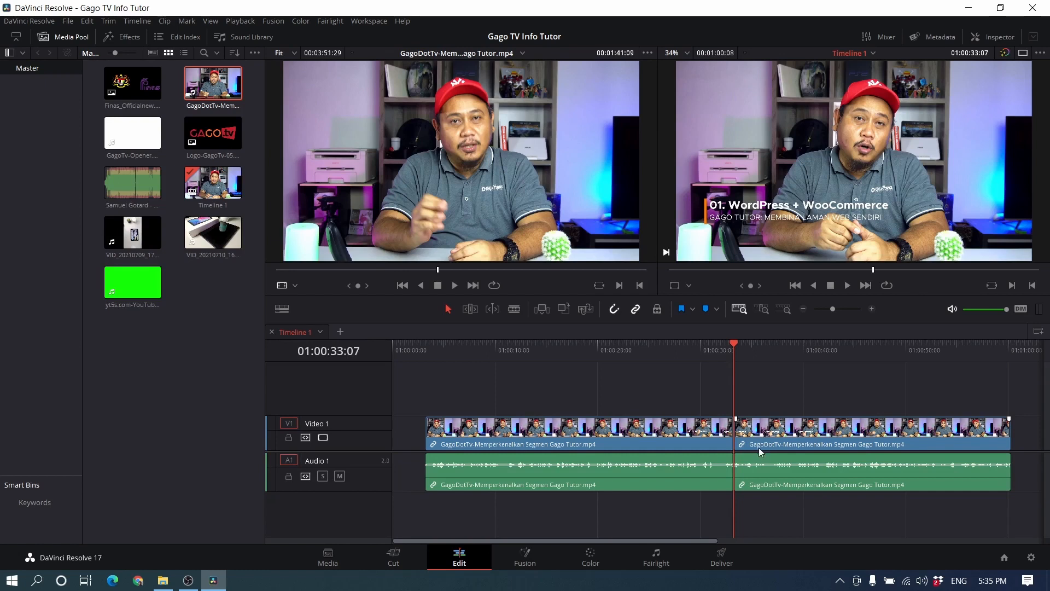
key(F9)
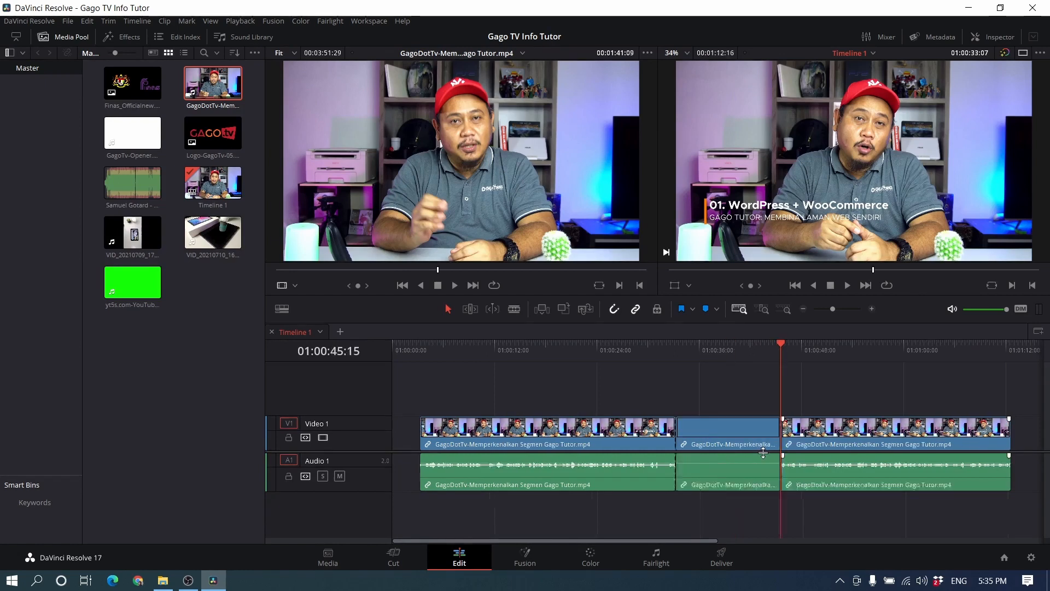
Step: Delete the middle piece of the split presenter clip and its audio, keeping the gap open, and save the project
click(755, 464)
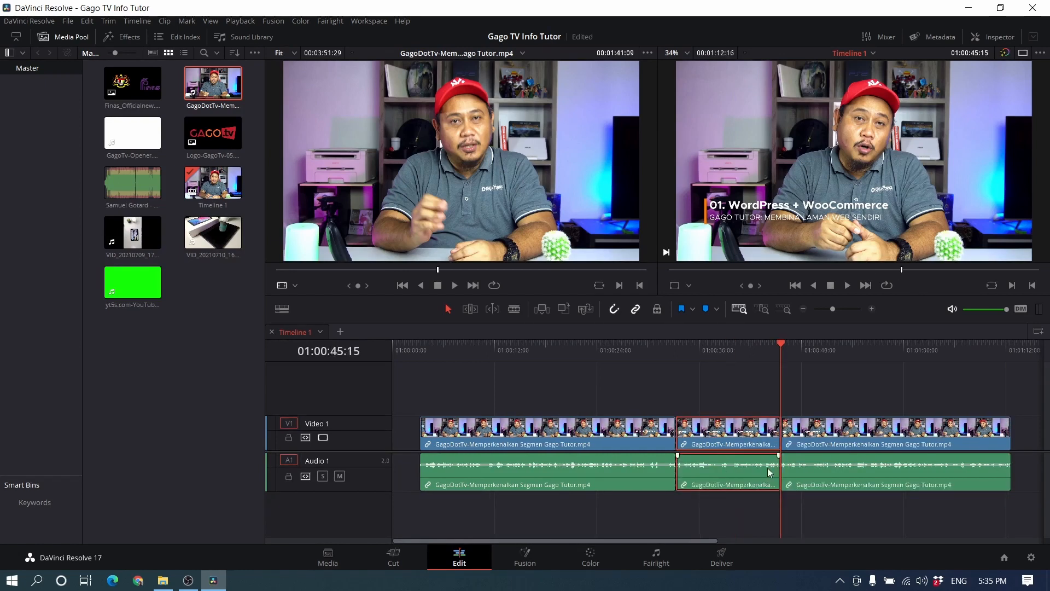
key(BackSpace)
key(ctrl+s)
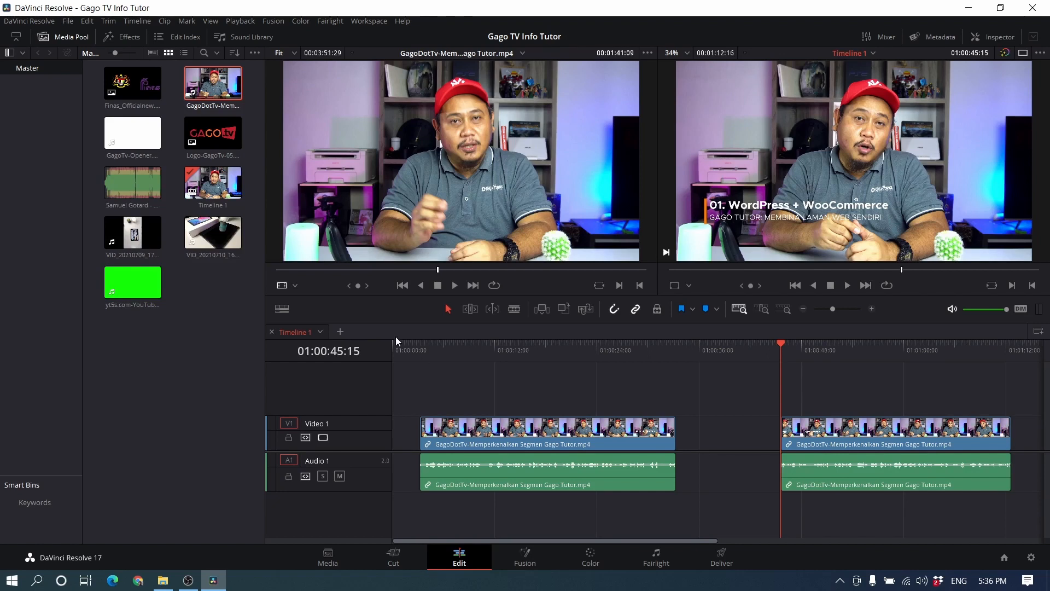
Step: Place the VID_20210710_161735.mp4 clip on a new Video 2 track across the gap, starting at about 01:00:18
click(194, 102)
click(204, 322)
drag(207, 235, 550, 395)
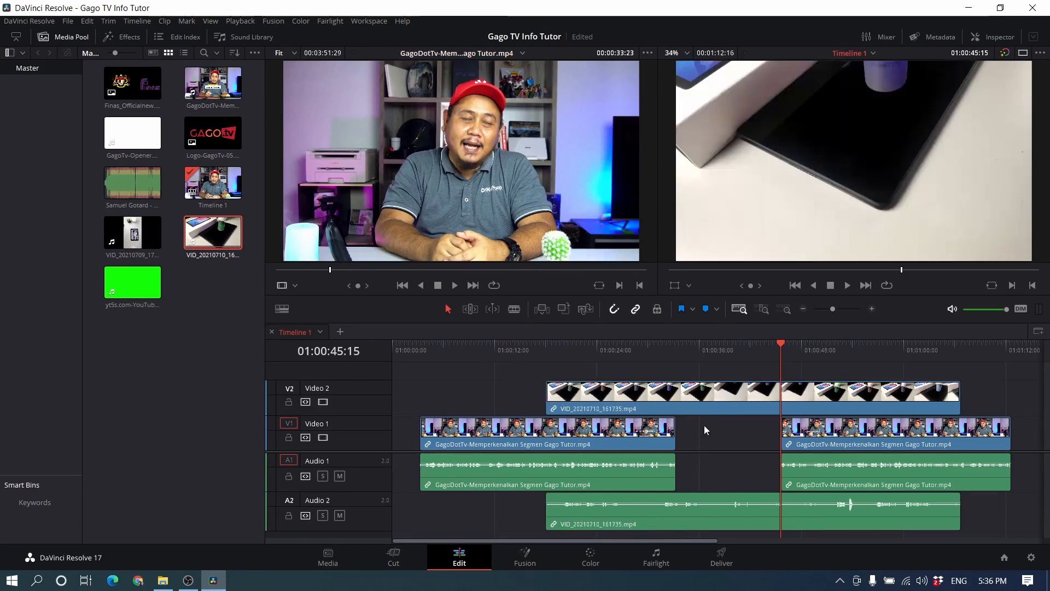
Step: Move the last presenter clip later to start at about 01:00:57 and scrub the timeline to 01:00:35:22
click(819, 438)
drag(819, 438, 884, 436)
click(509, 346)
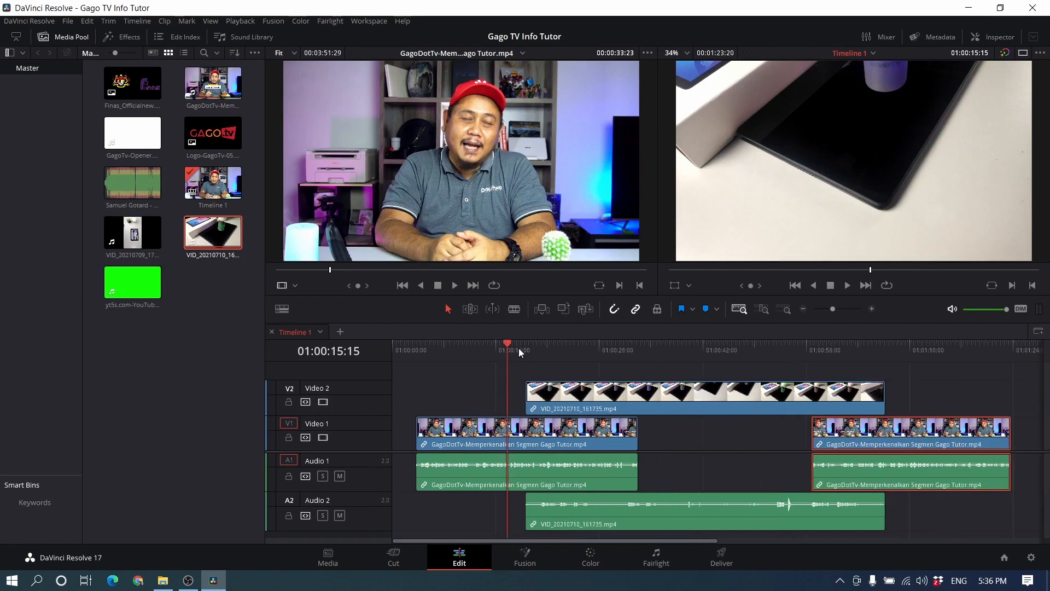
drag(524, 347, 658, 352)
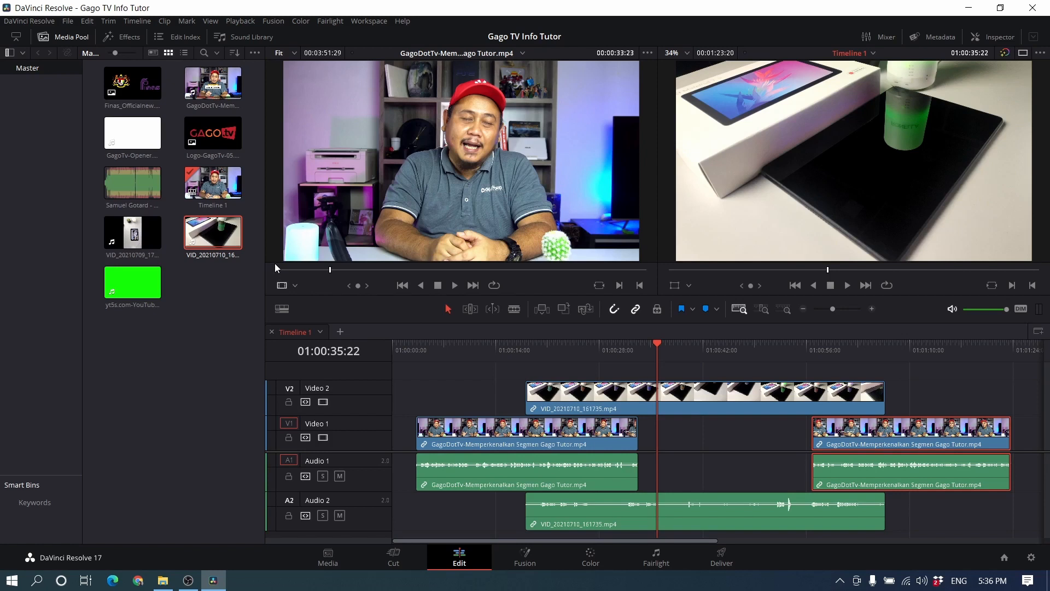
Step: Place the Logo-GagoTv-05 image on Video 2 above the first presenter clip at about 01:00:09 and save the project
mouse_move(271, 260)
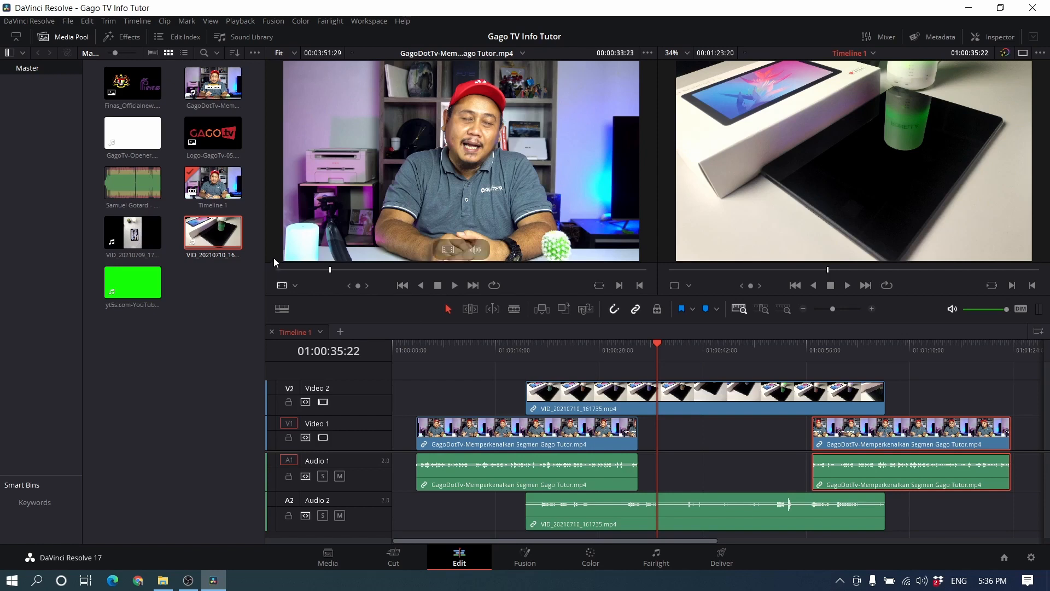
double_click(215, 132)
drag(215, 132, 465, 390)
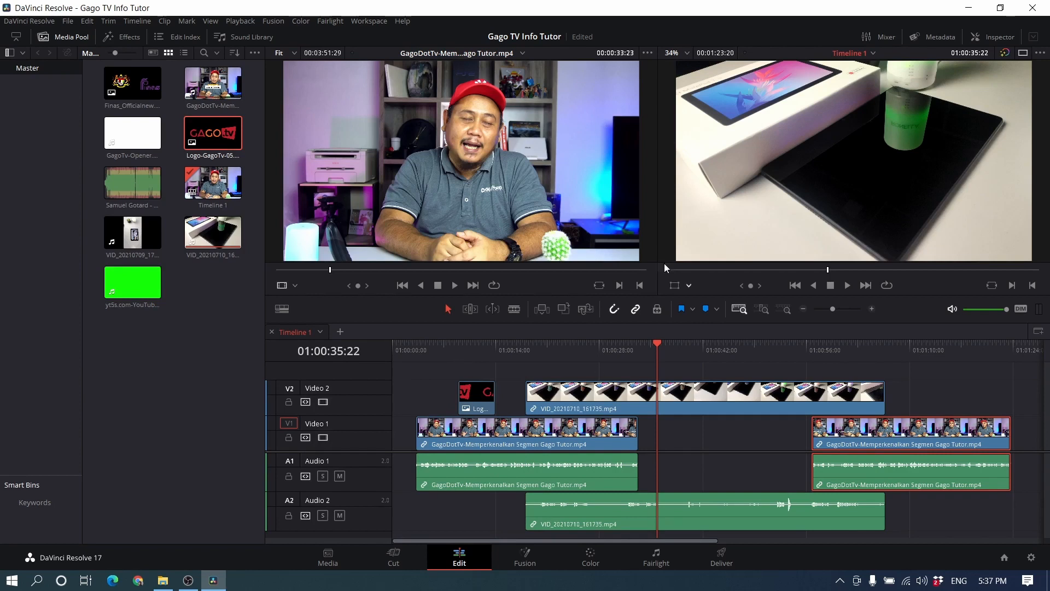
key(ctrl+s)
Step: Extend the start of the first presenter clip back to the beginning of the timeline
click(423, 429)
drag(424, 429, 385, 427)
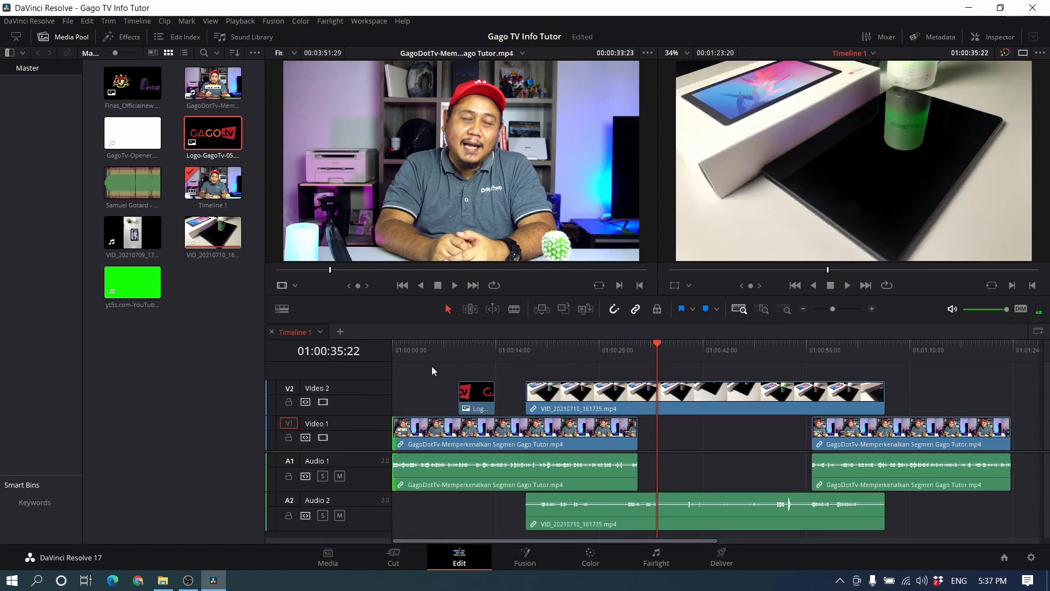
Step: Trim the end of VID_20210710_161735.mp4 to about 01:00:48 and move the last presenter clip earlier to start right after it
click(554, 354)
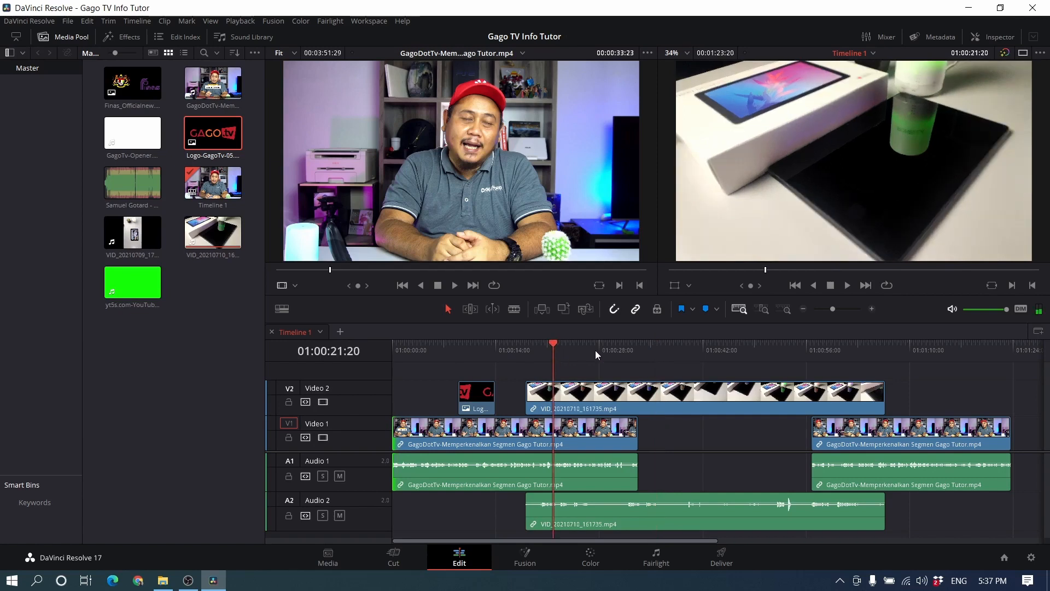
click(638, 353)
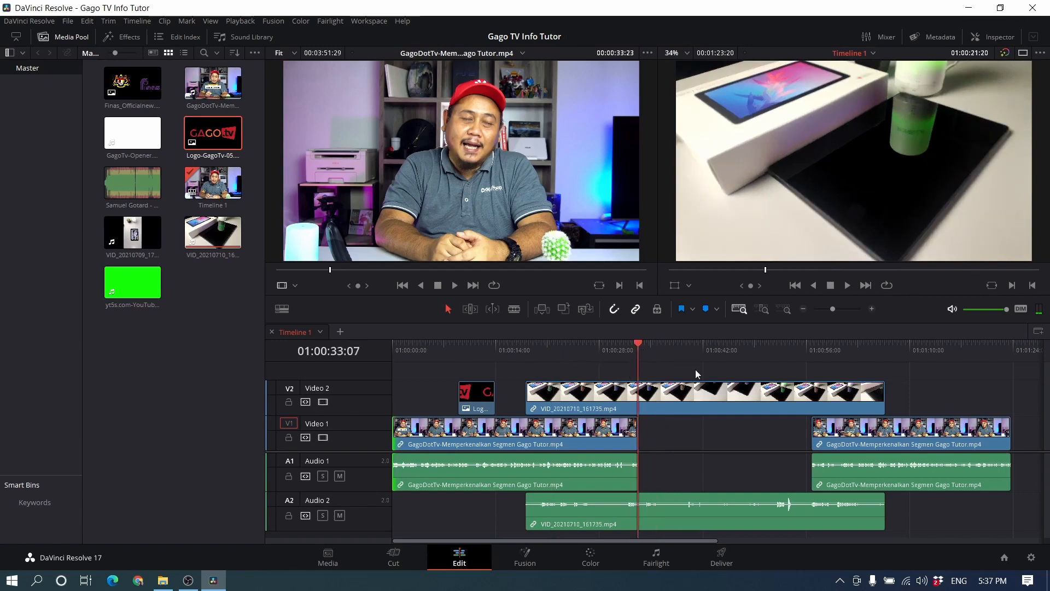
drag(880, 395, 750, 395)
drag(835, 435, 775, 435)
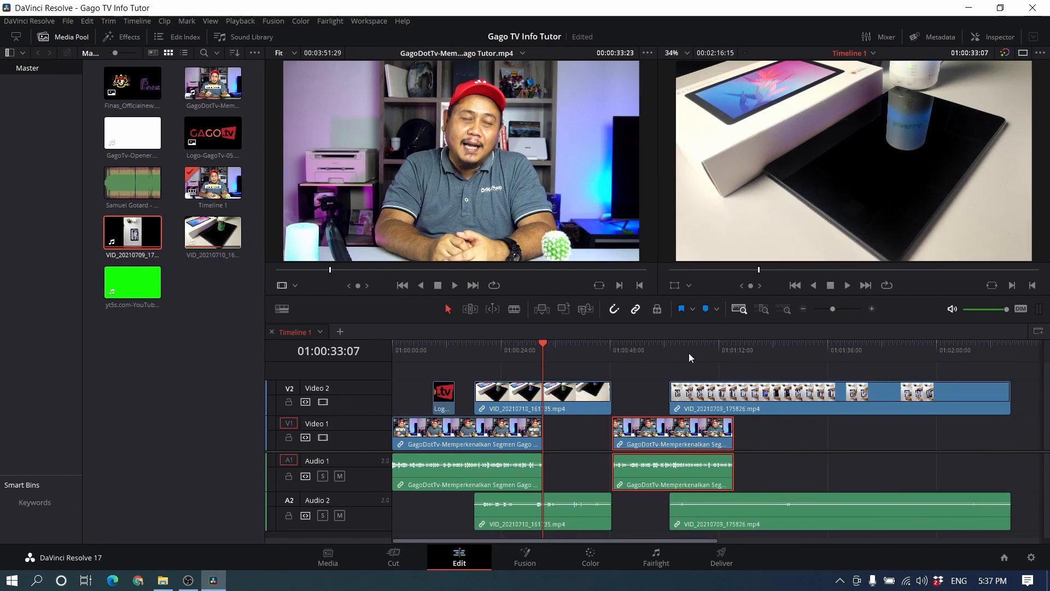
Step: Move the playhead to 01:01:05:24 over the vertical VID_20210709_175826.mp4 clip and turn on the on-screen Transform controls
click(691, 353)
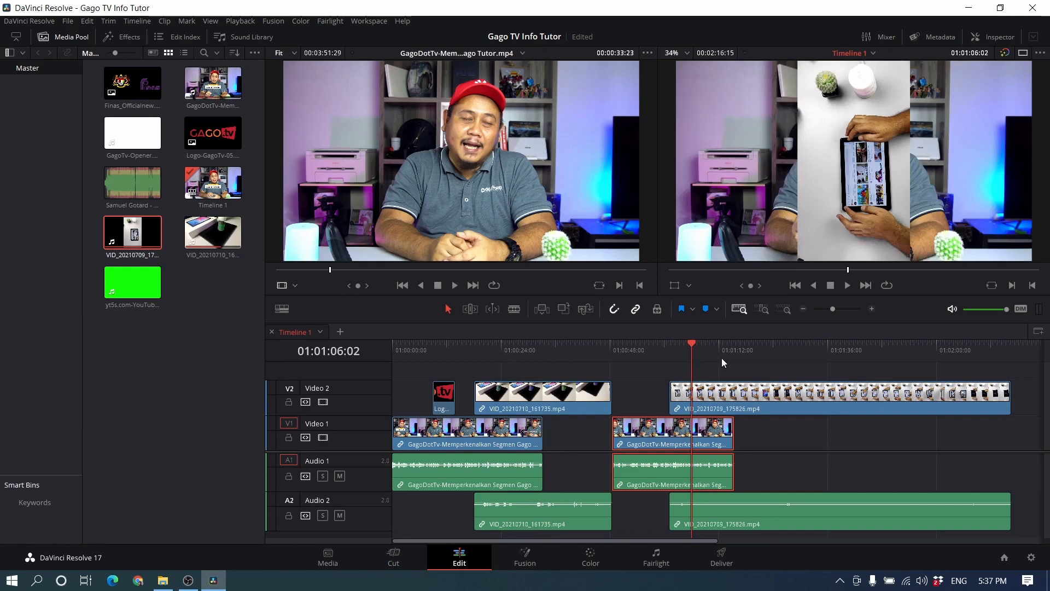
drag(691, 351, 752, 252)
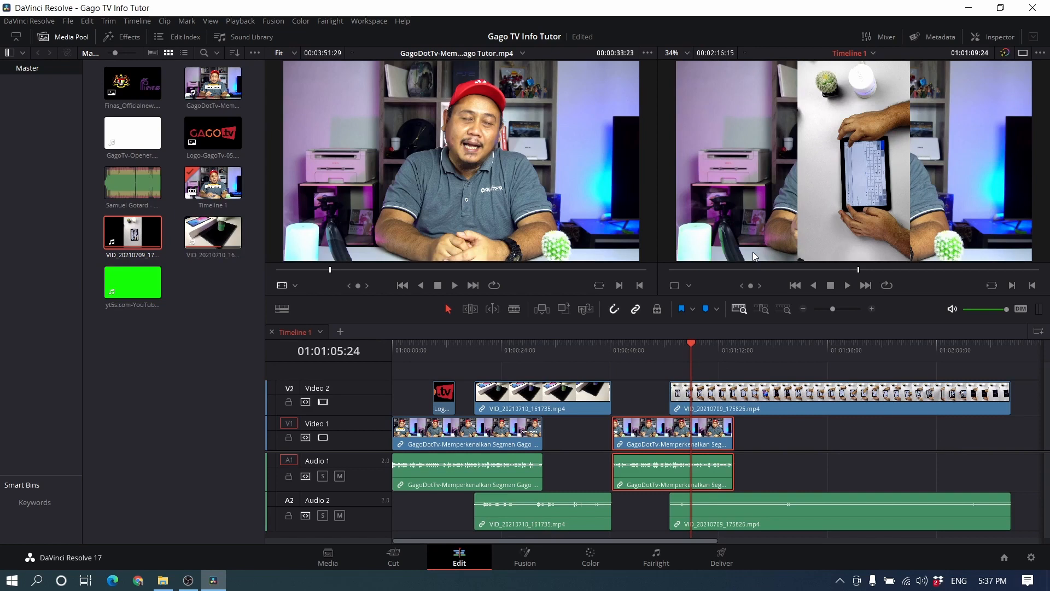
click(675, 286)
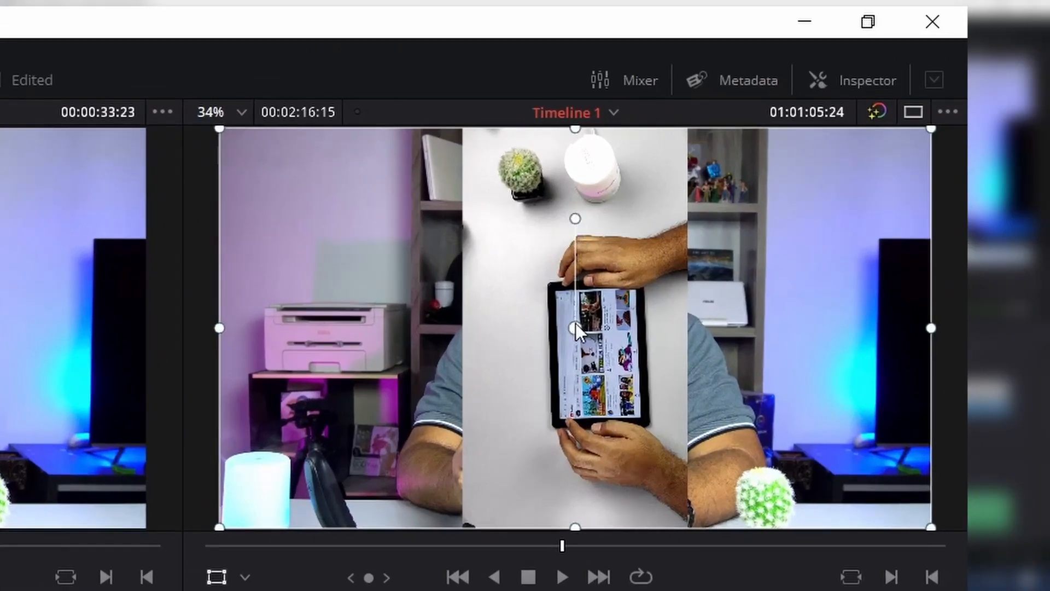
Step: Try rotating the presenter clip freehand in the viewer and undo the rotation
drag(577, 219, 658, 319)
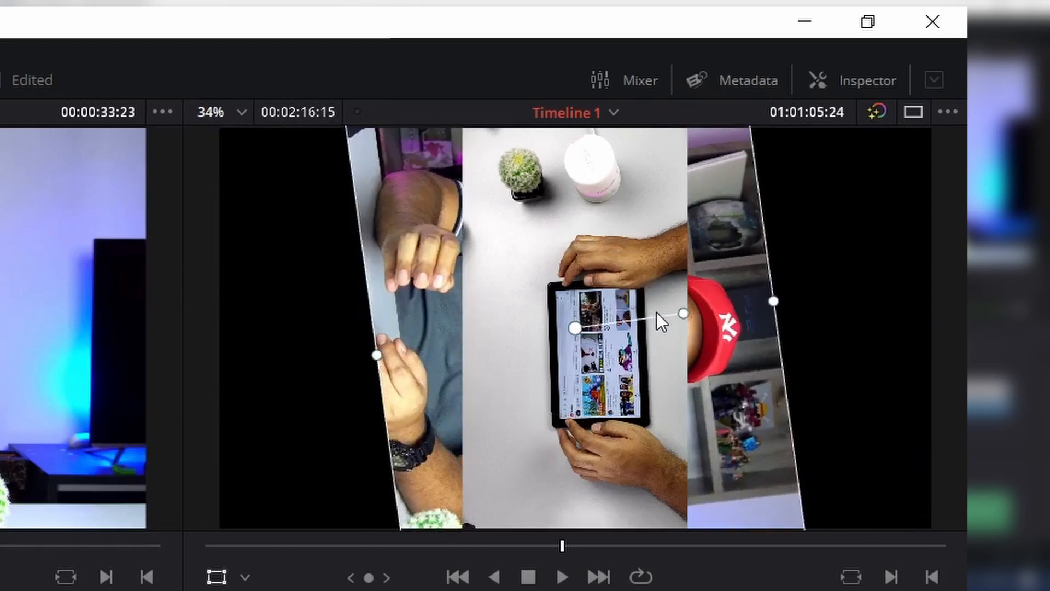
key(ctrl+z)
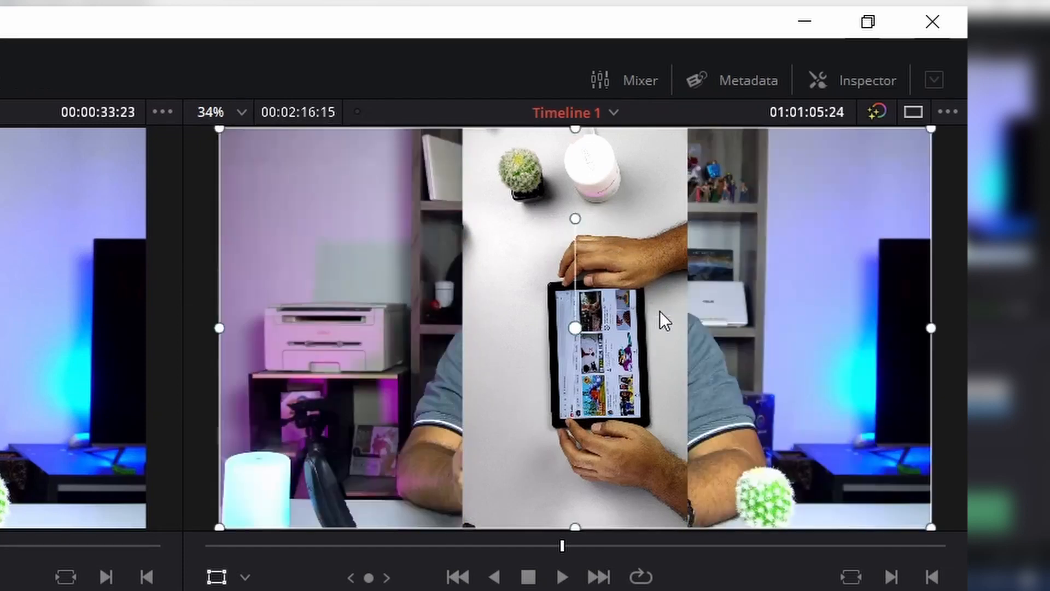
Step: Select the vertical tablet clip in the viewer and try rotating it freehand, undoing the rotation
click(524, 376)
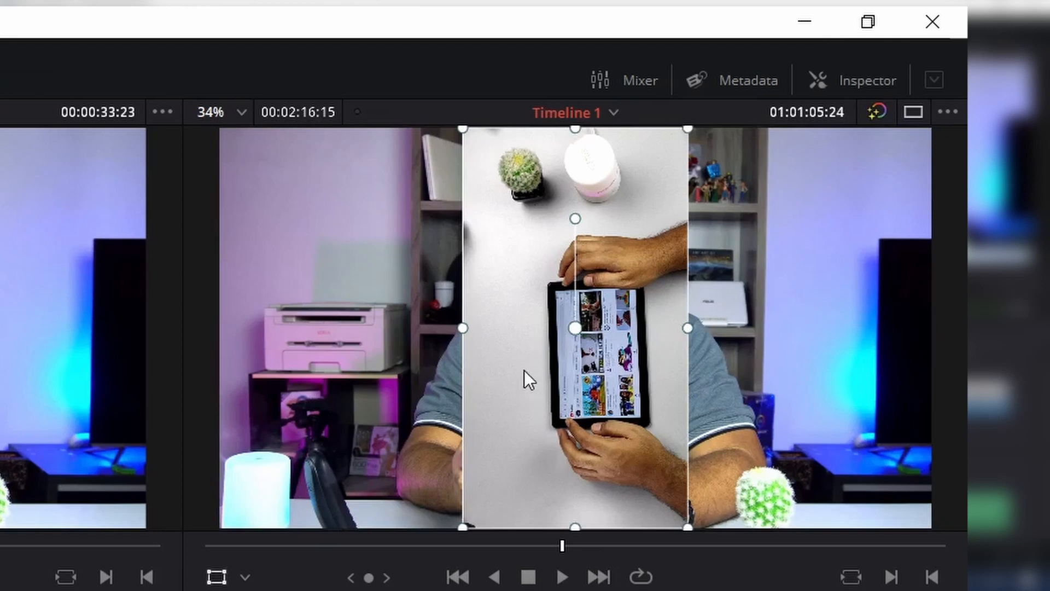
drag(578, 220, 643, 331)
drag(638, 369, 653, 330)
key(ctrl+z)
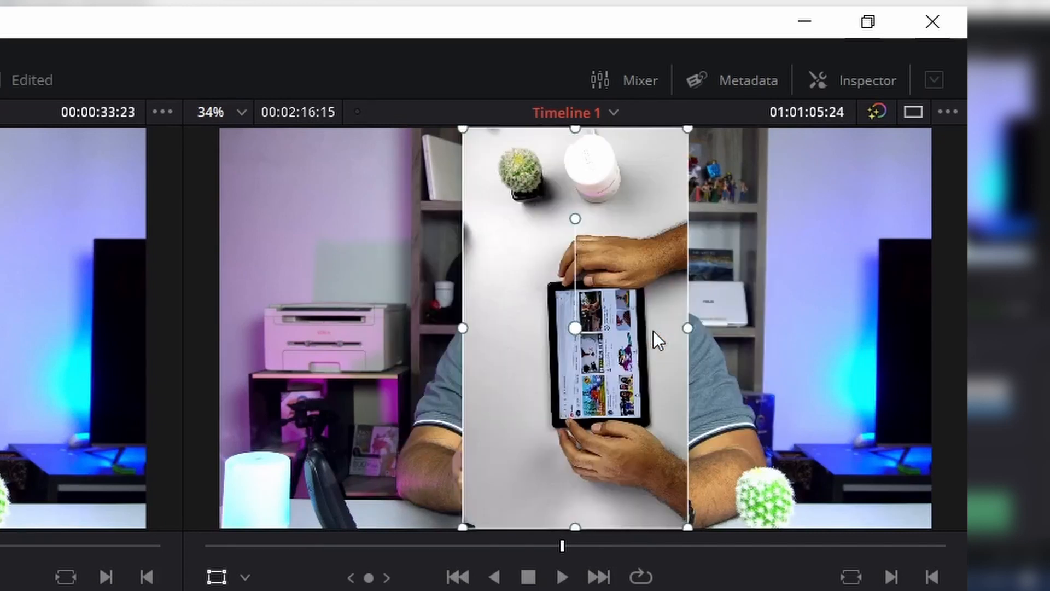
Step: Open the Inspector for the vertical tablet clip and set its rotation angle to -90
click(839, 81)
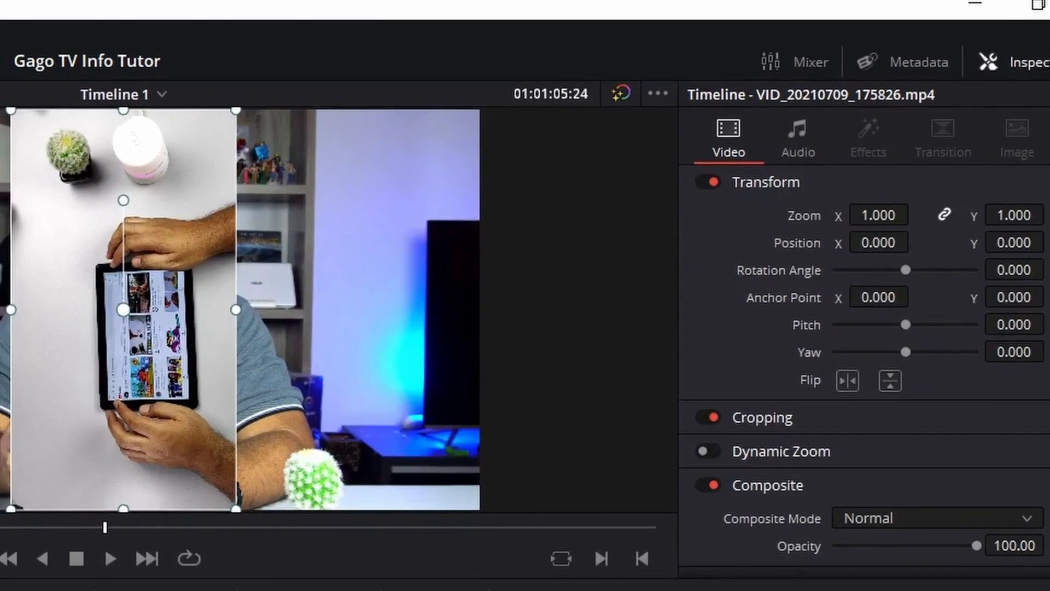
click(884, 242)
drag(908, 269, 885, 274)
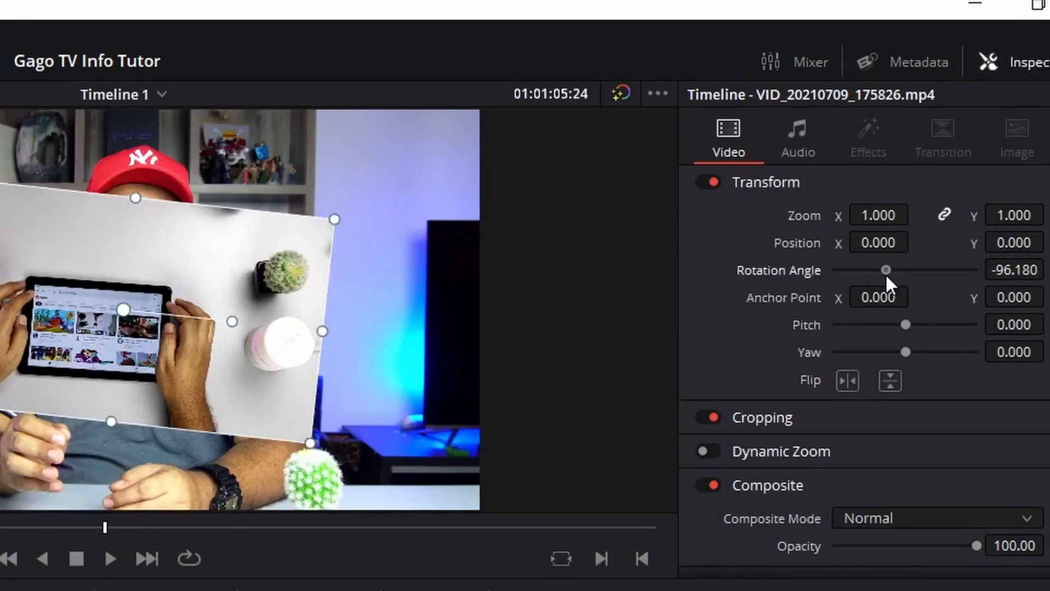
click(1004, 272)
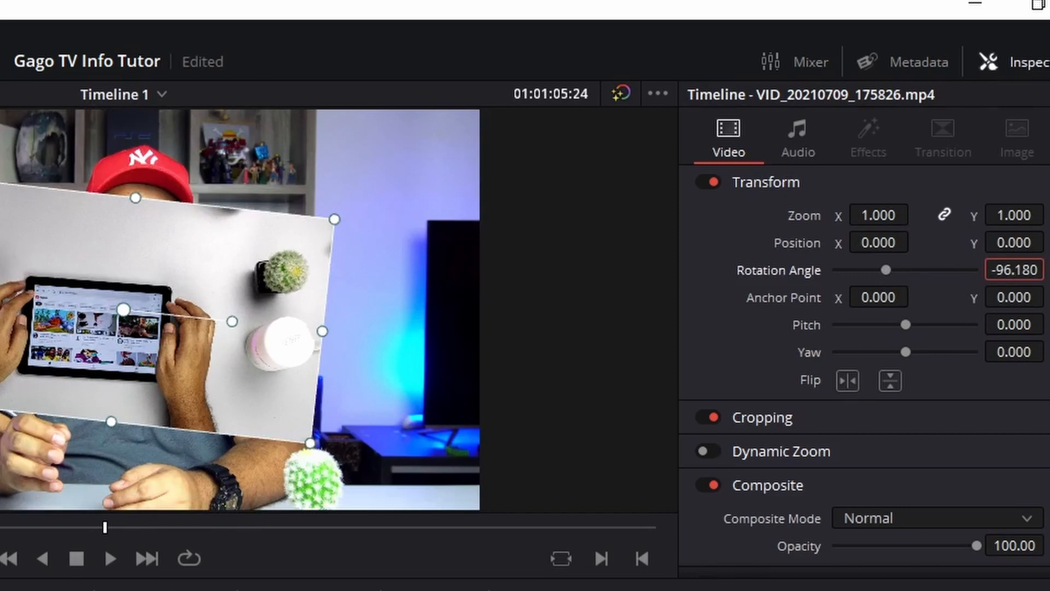
key(BackSpace)
text(-90)
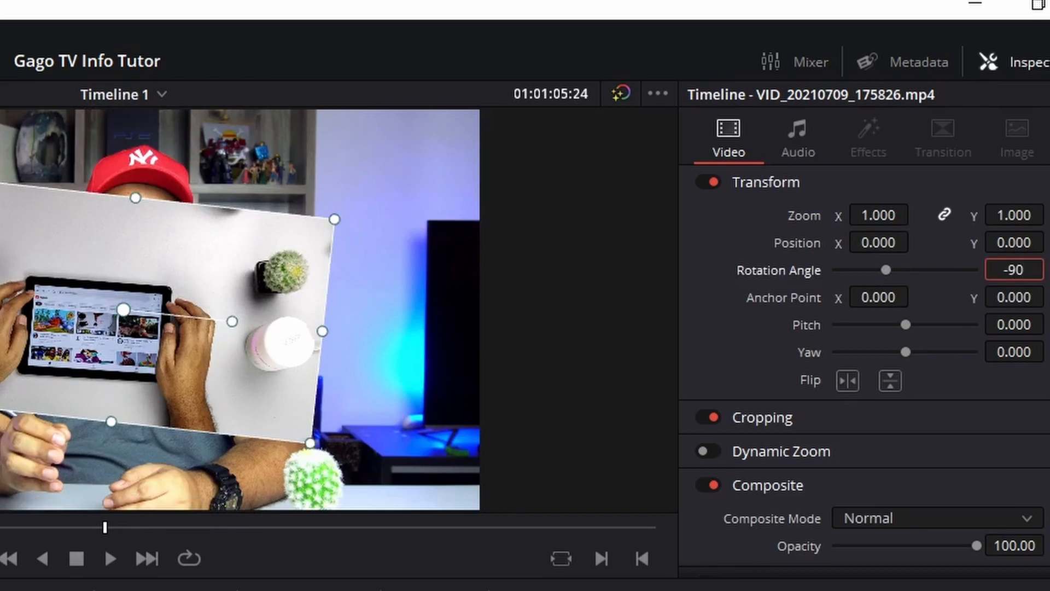
key(Return)
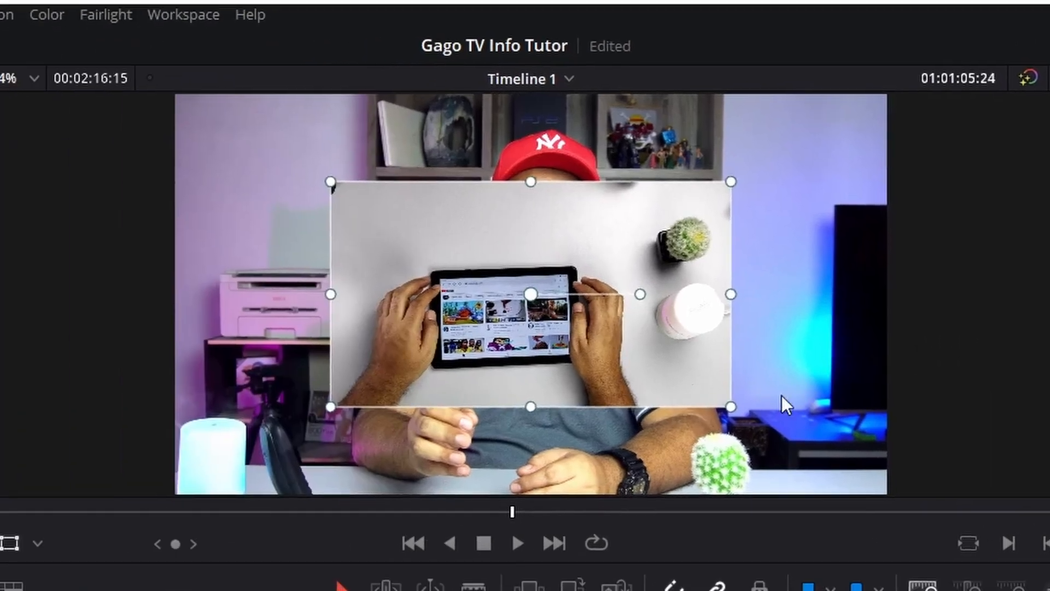
Step: Enlarge the rotated tablet clip in the viewer until it covers the whole frame
drag(733, 408, 904, 502)
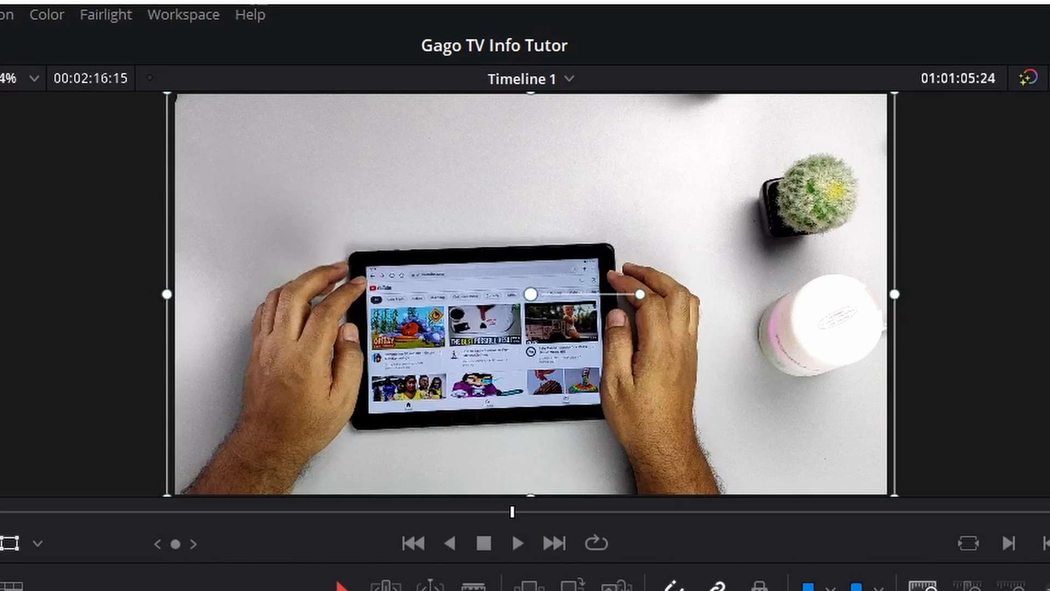
key(Return)
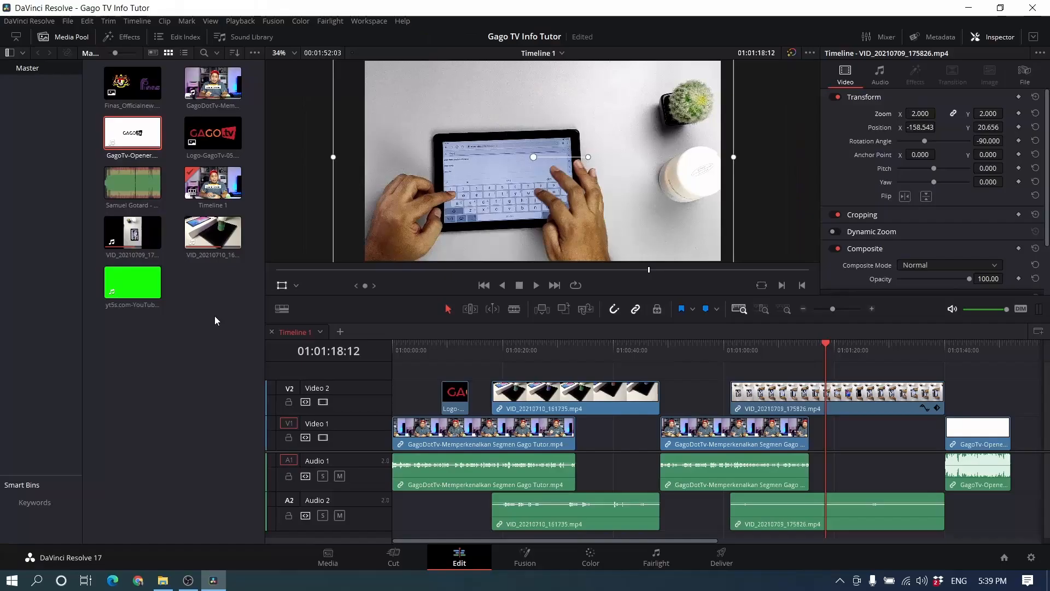
Step: Add the Crock Pot (Free NCS Music).mp3 track to a new Audio 3 track, starting at about 01:00:04
click(219, 291)
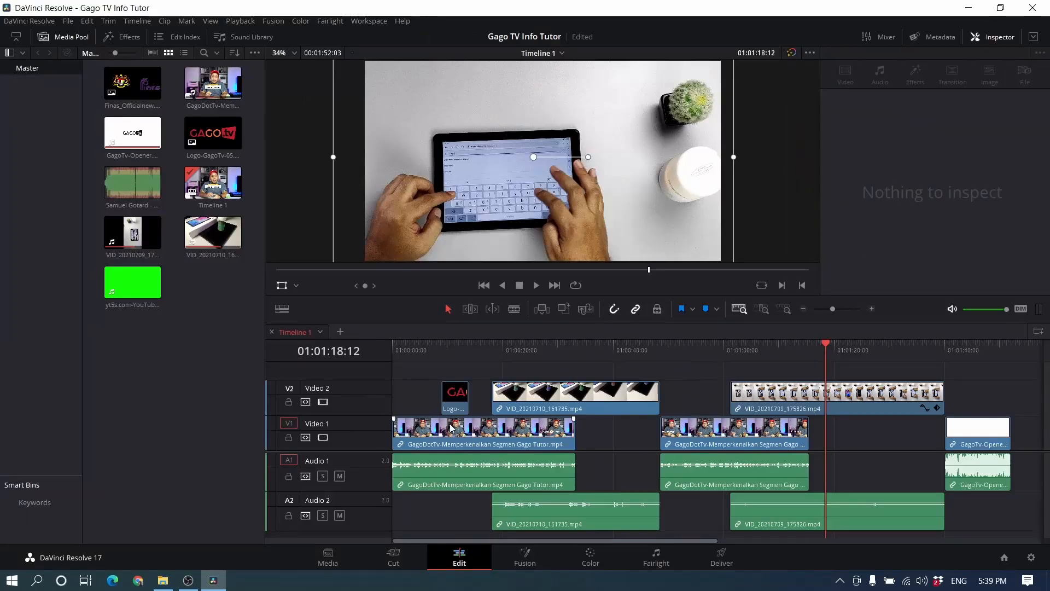
click(144, 234)
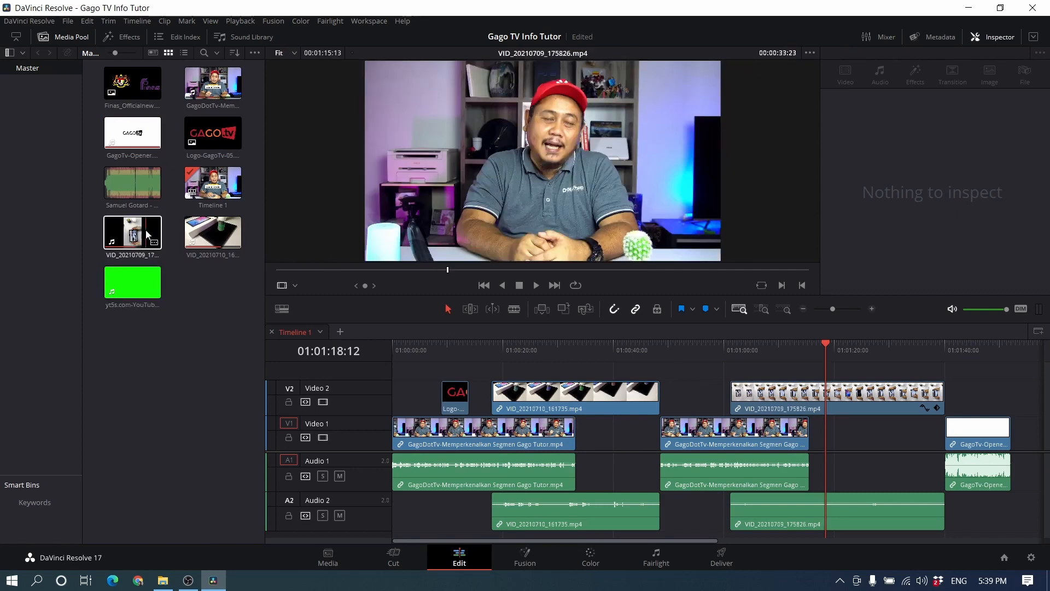
click(221, 202)
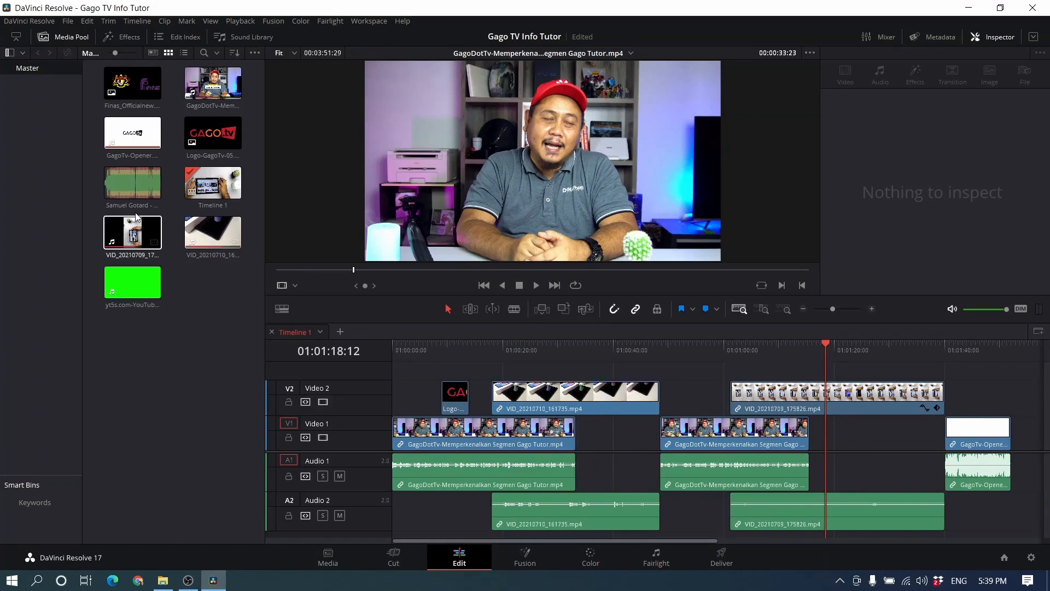
click(142, 184)
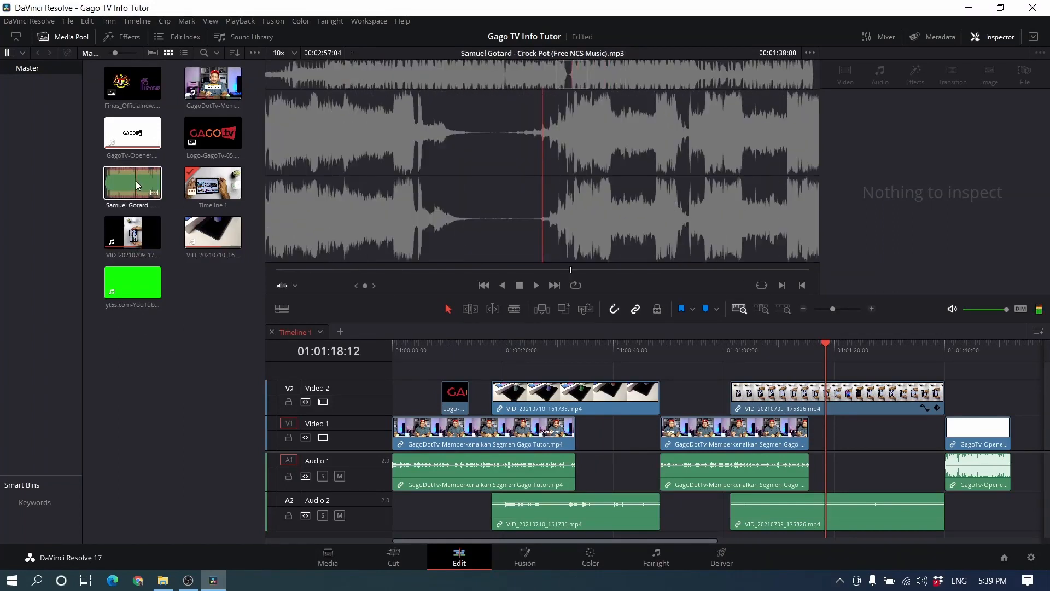
drag(144, 183, 413, 542)
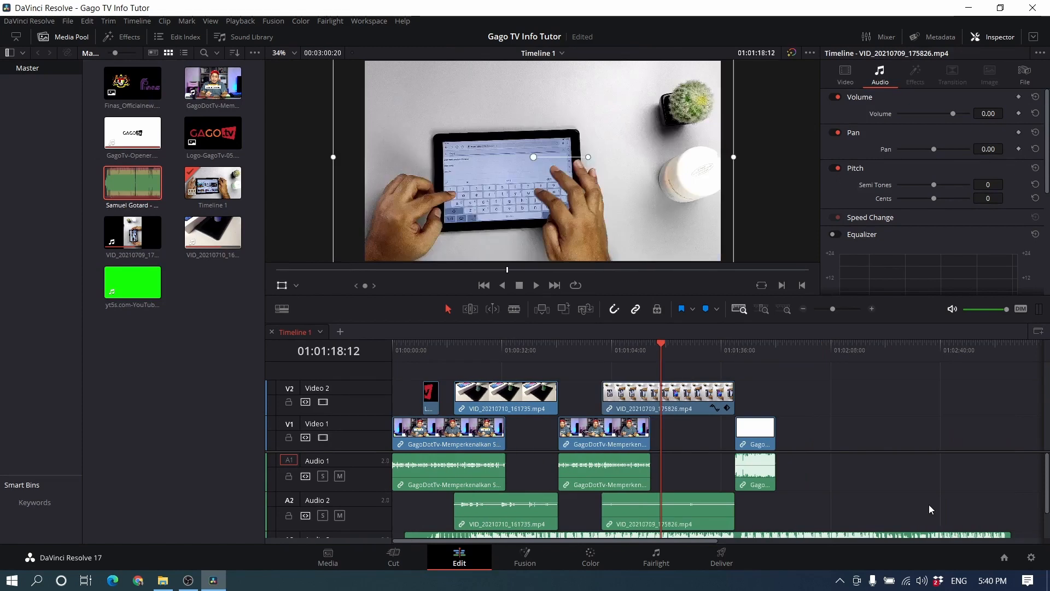
Step: Bring the music track on Audio 3 into view and play the timeline from its start, pausing at 01:00:08:09
drag(1047, 500, 1047, 528)
click(506, 344)
drag(505, 343, 387, 348)
key(space)
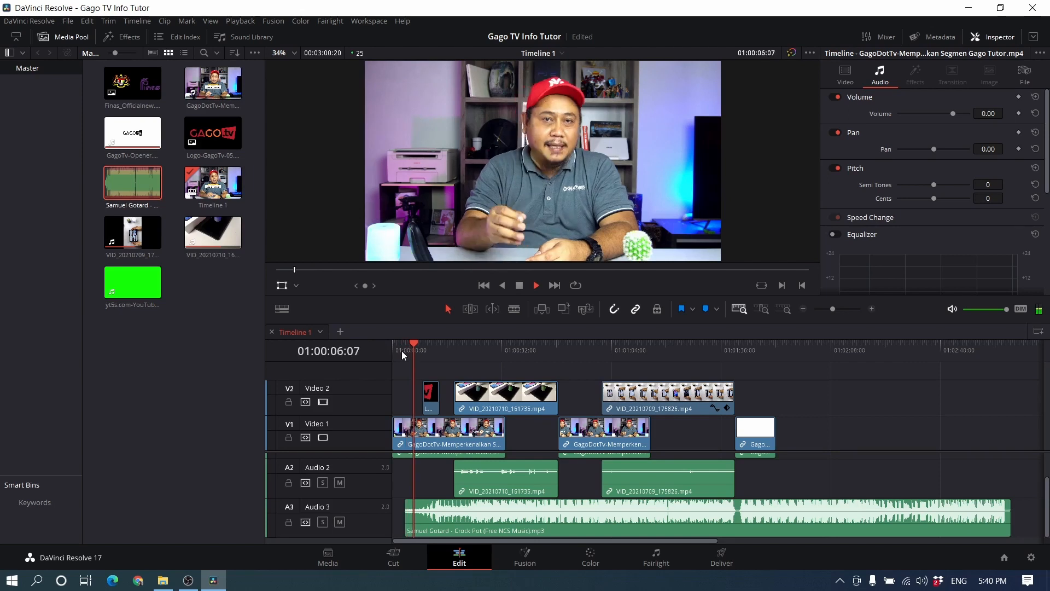
key(space)
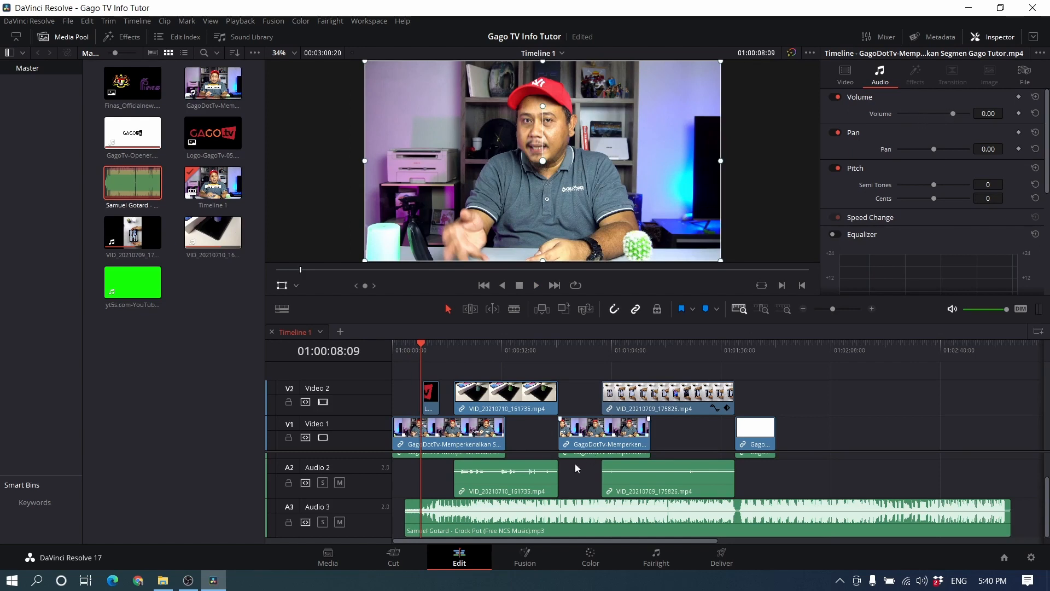
Step: Lower the volume of the Crock Pot music clip on Audio 3 to about -10.69
click(493, 518)
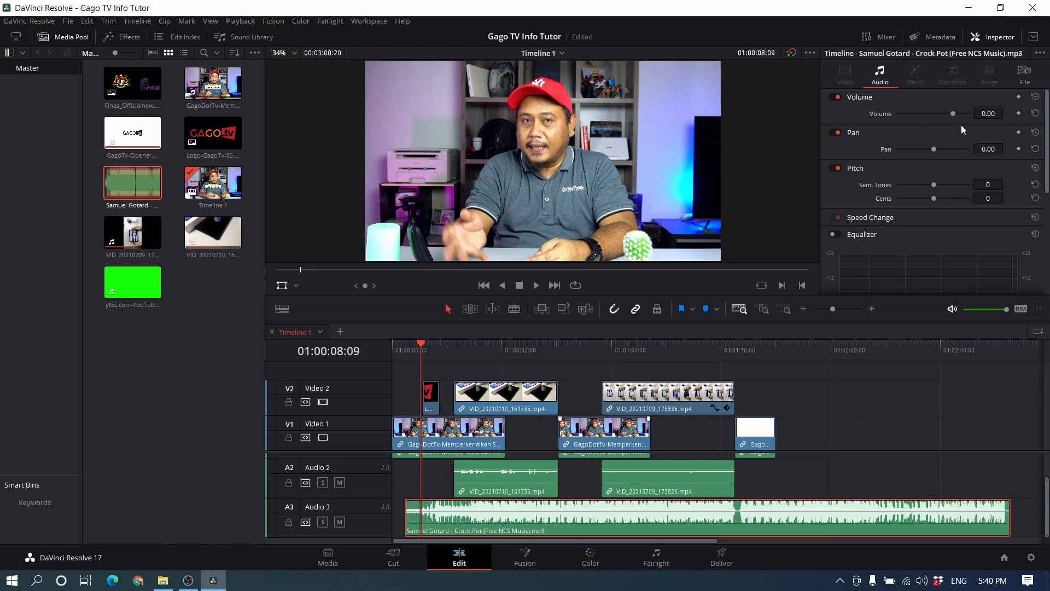
mouse_move(953, 113)
mouse_down()
mouse_move(941, 113)
mouse_move(954, 113)
mouse_up()
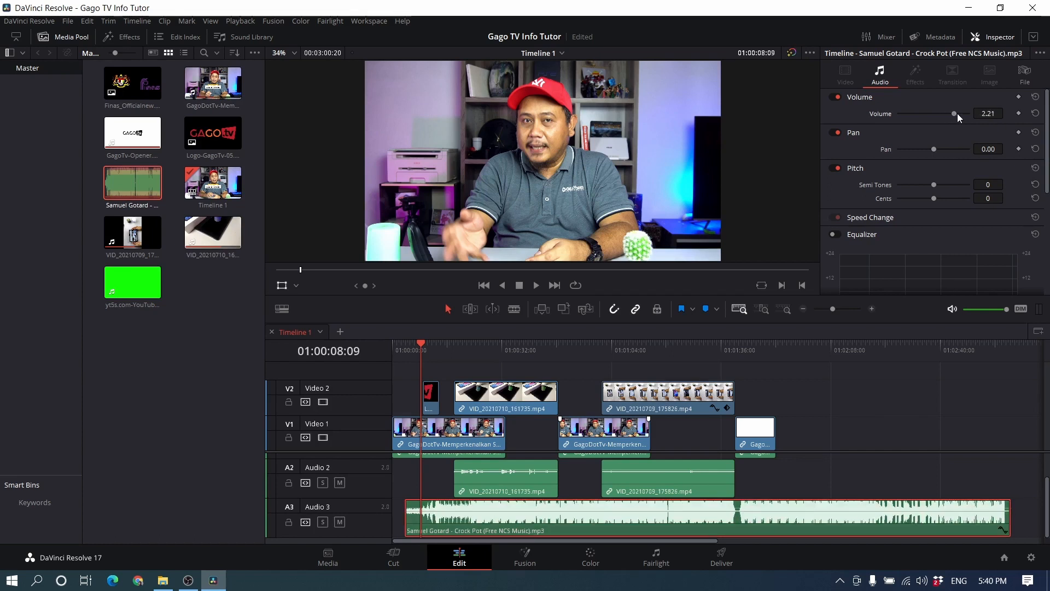
scroll(432, 481, up, 3)
scroll(431, 476, down, 2)
scroll(431, 478, down, 1)
drag(953, 111, 947, 113)
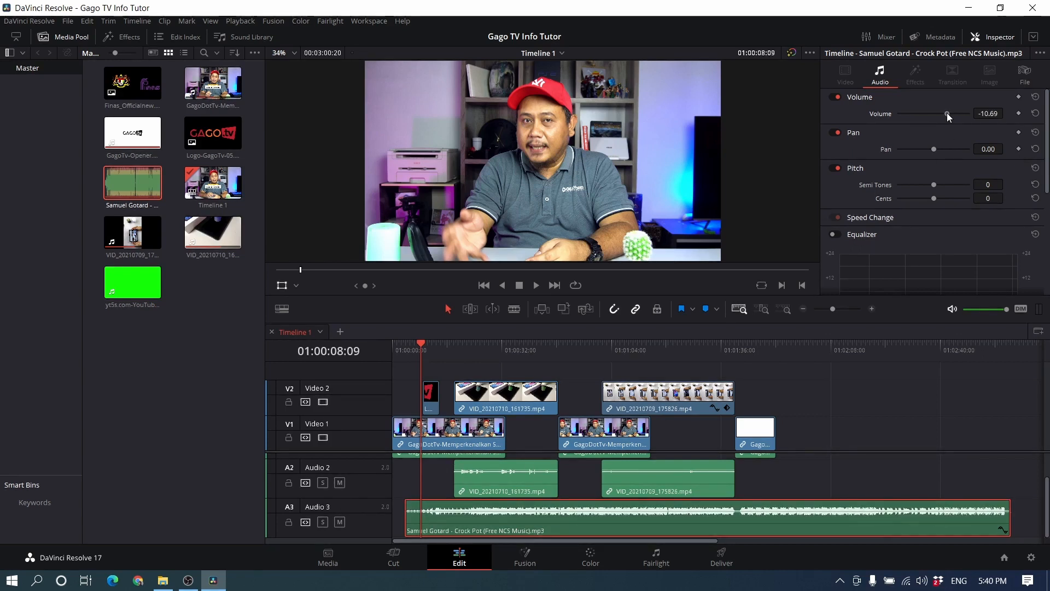
Step: Play the timeline from 01:00:03:16 and over the logo clip, pause at 01:00:14:11, and move the playhead to 01:01:23:16
scroll(452, 477, up, 1)
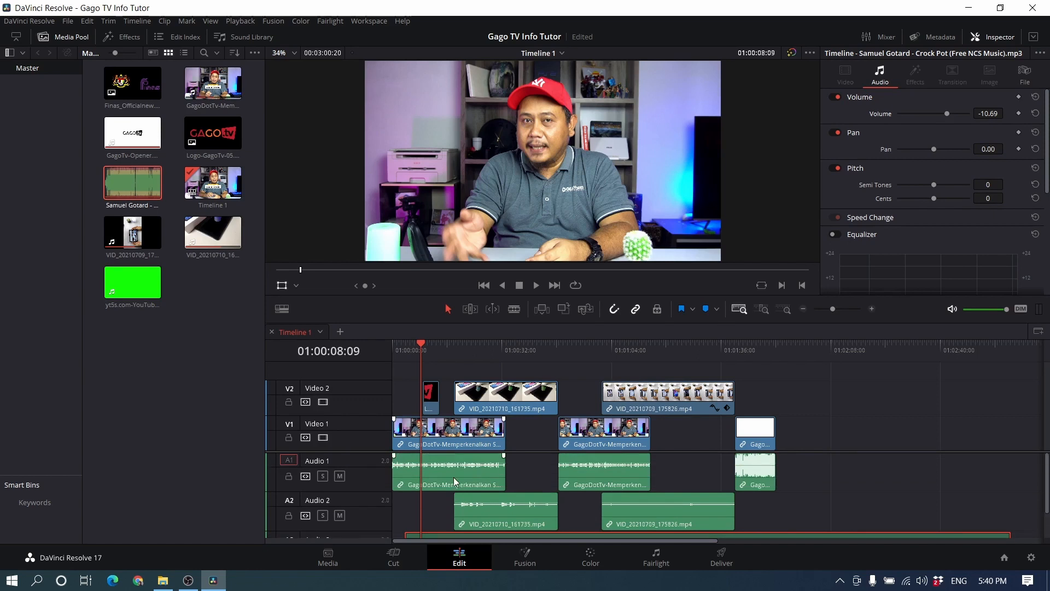
click(402, 345)
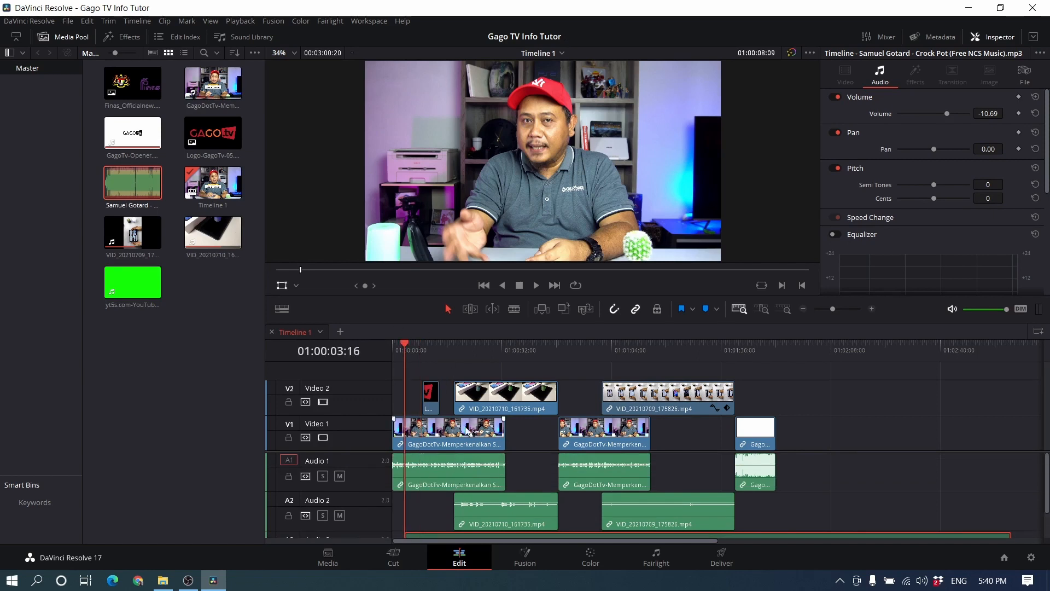
key(space)
click(425, 345)
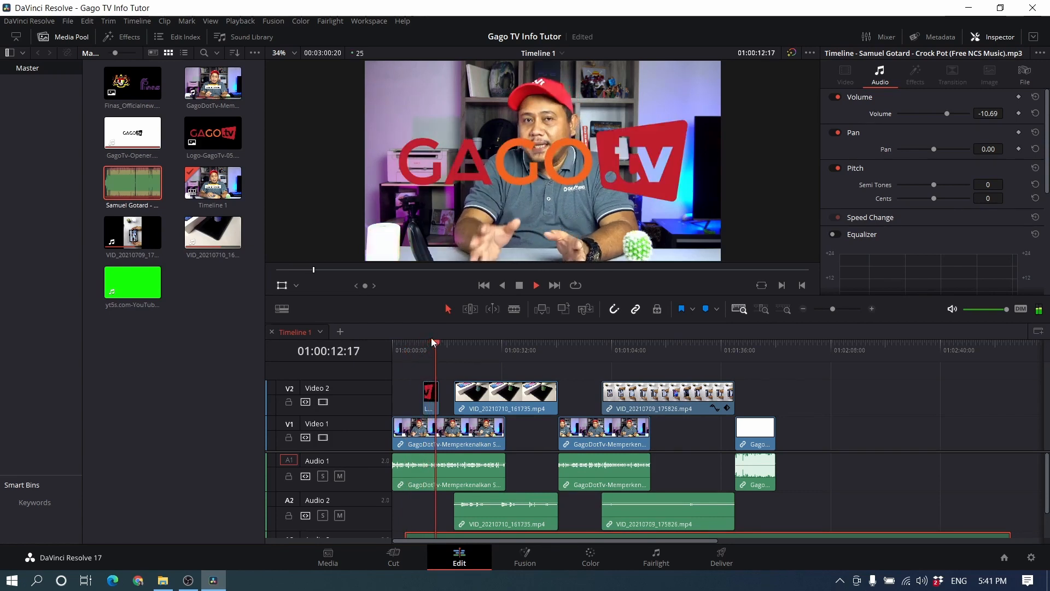
key(space)
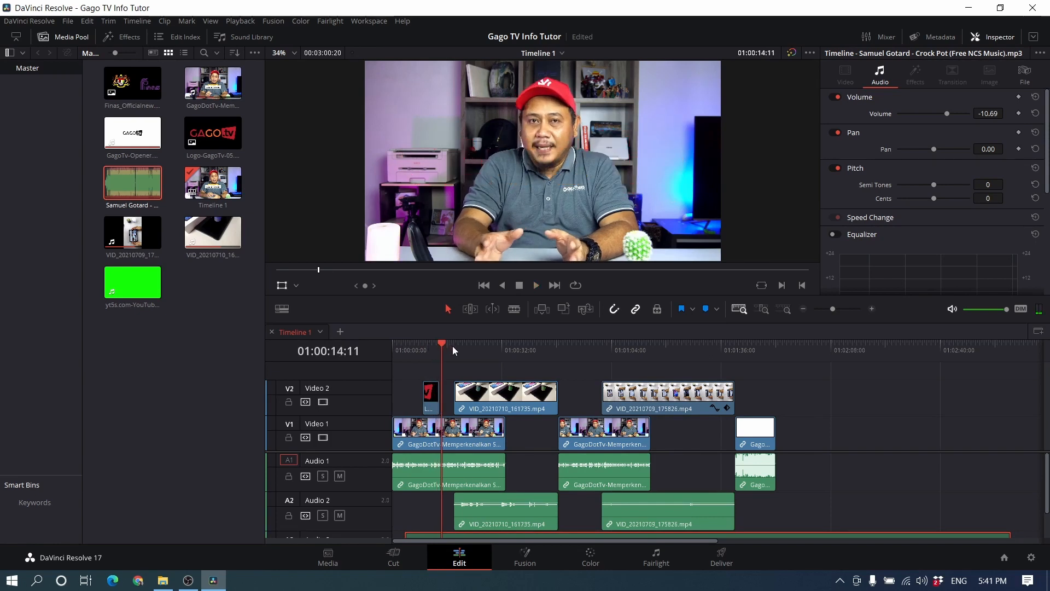
click(679, 349)
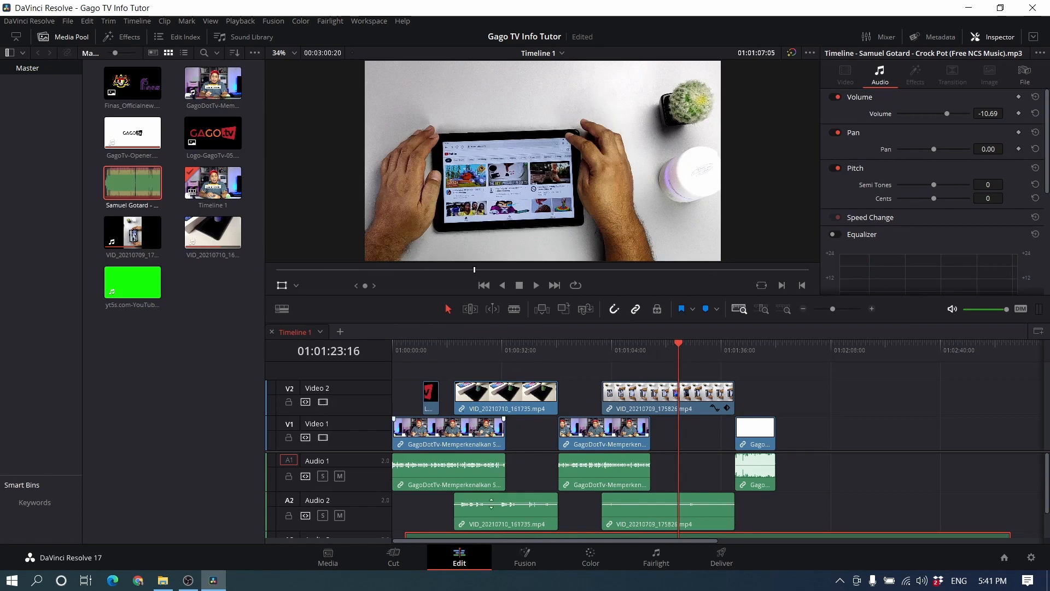